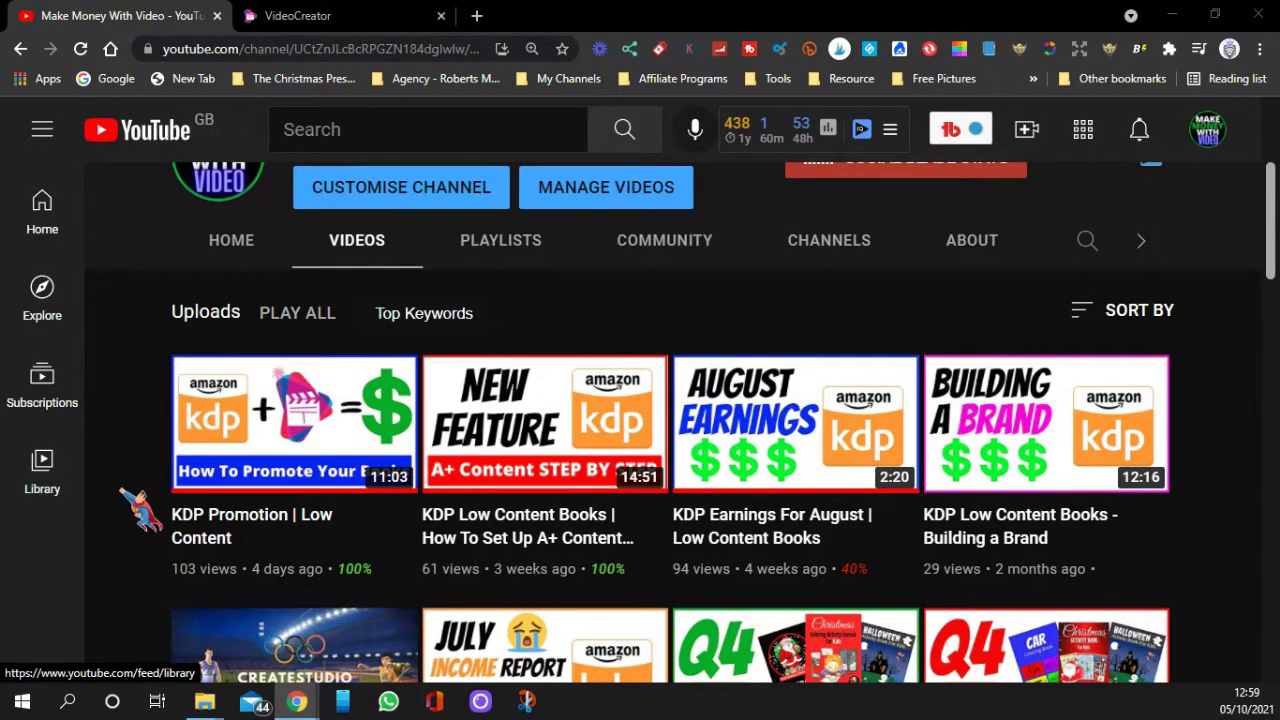
Step: Switch to VideoCreator and look through the full list of video templates and the template categories
left_click(345, 15)
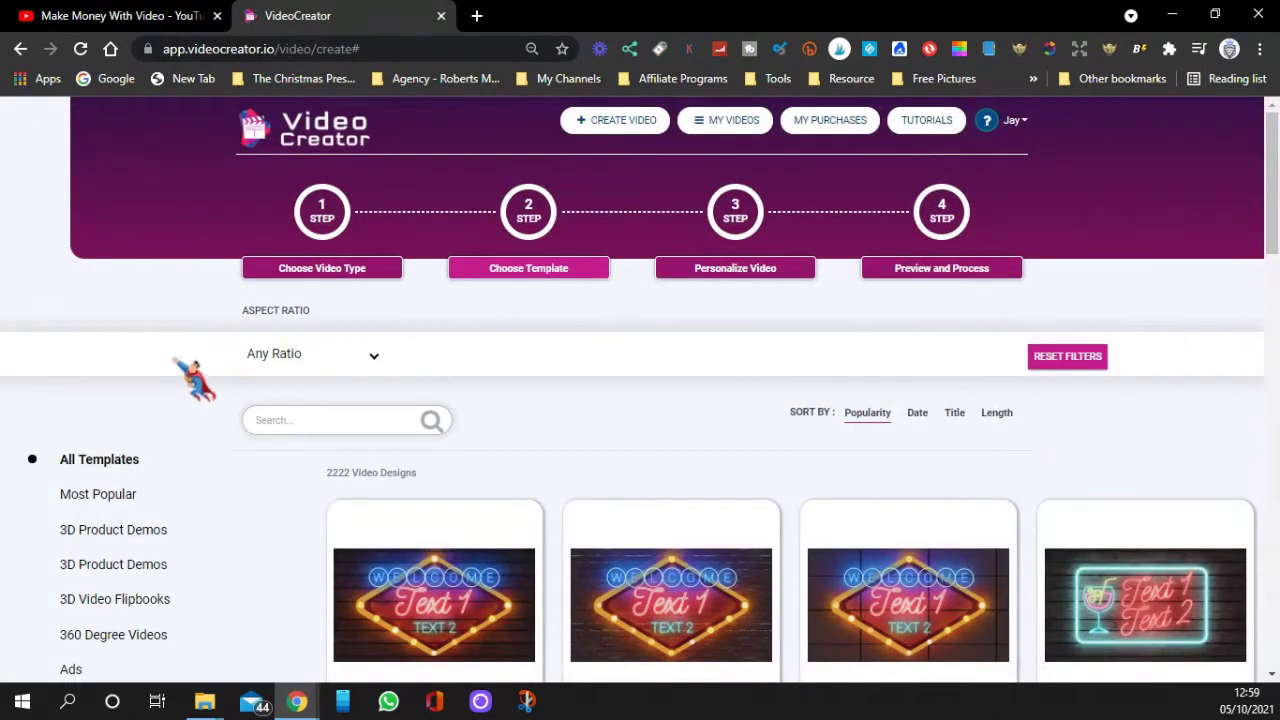
scroll(194, 372, "down", 1)
scroll(194, 377, "up", 1)
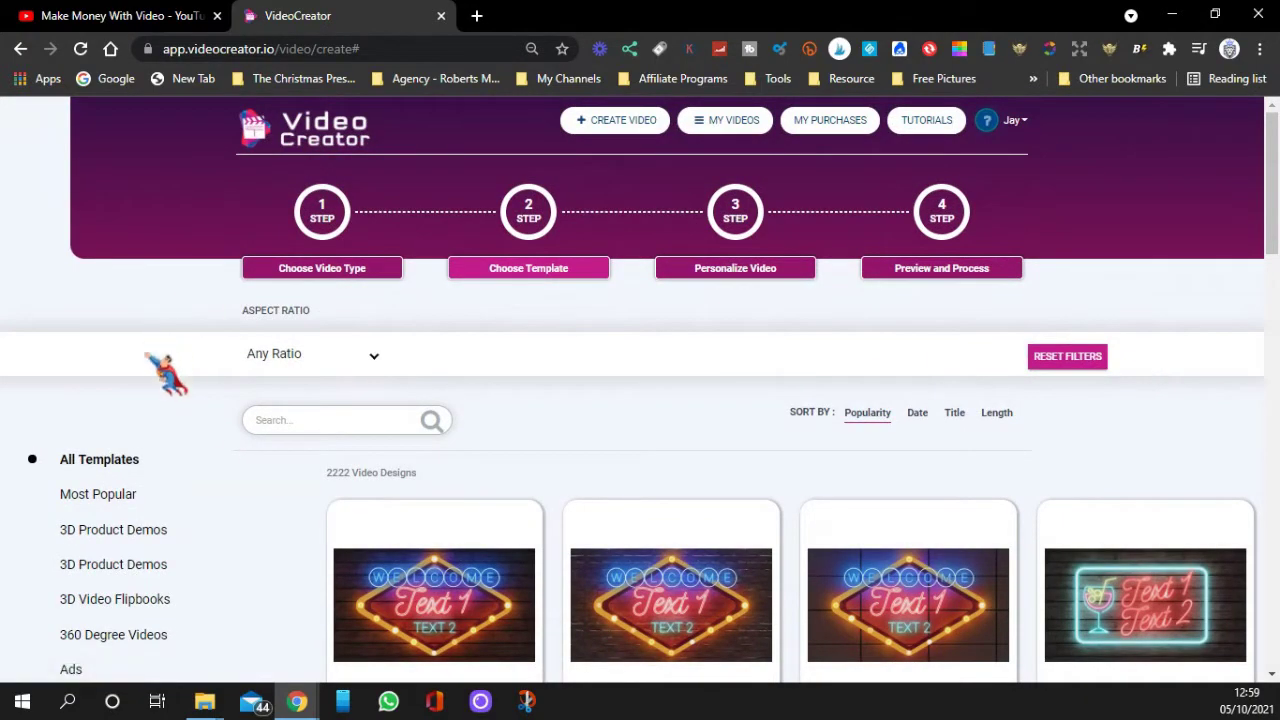
scroll(170, 393, "down", 1)
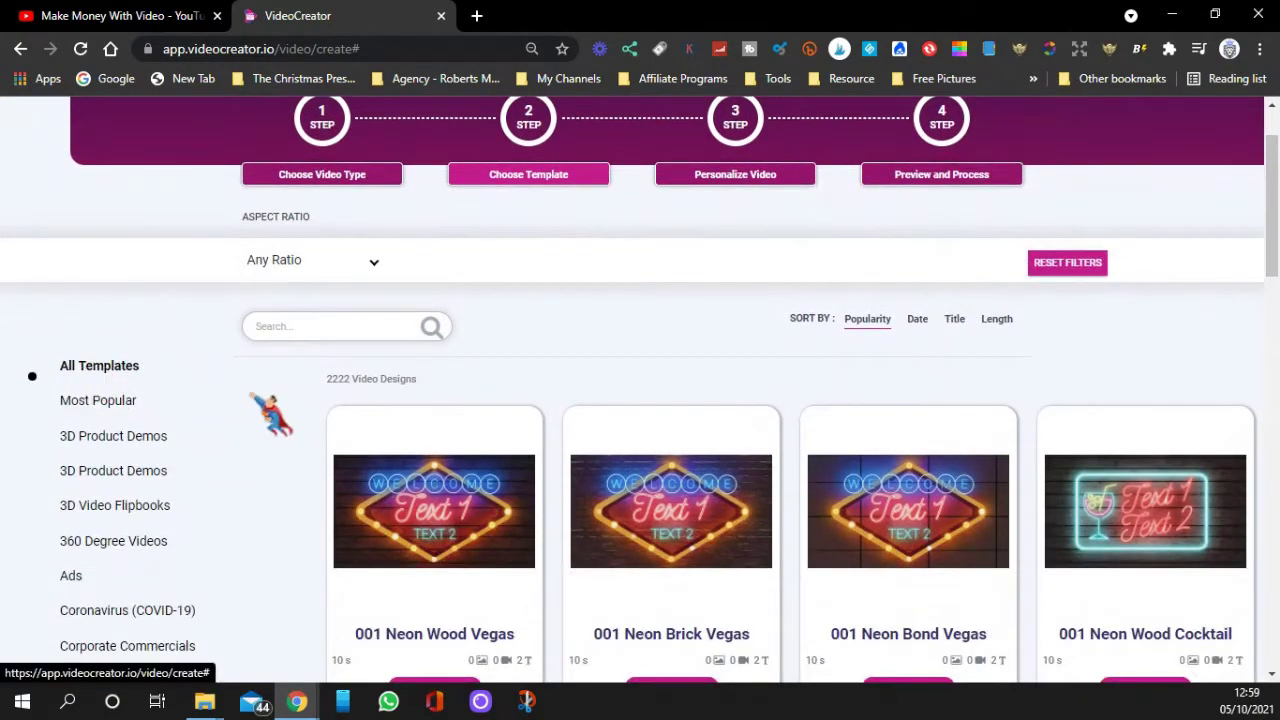
scroll(266, 414, "down", 3)
scroll(519, 312, "down", 13)
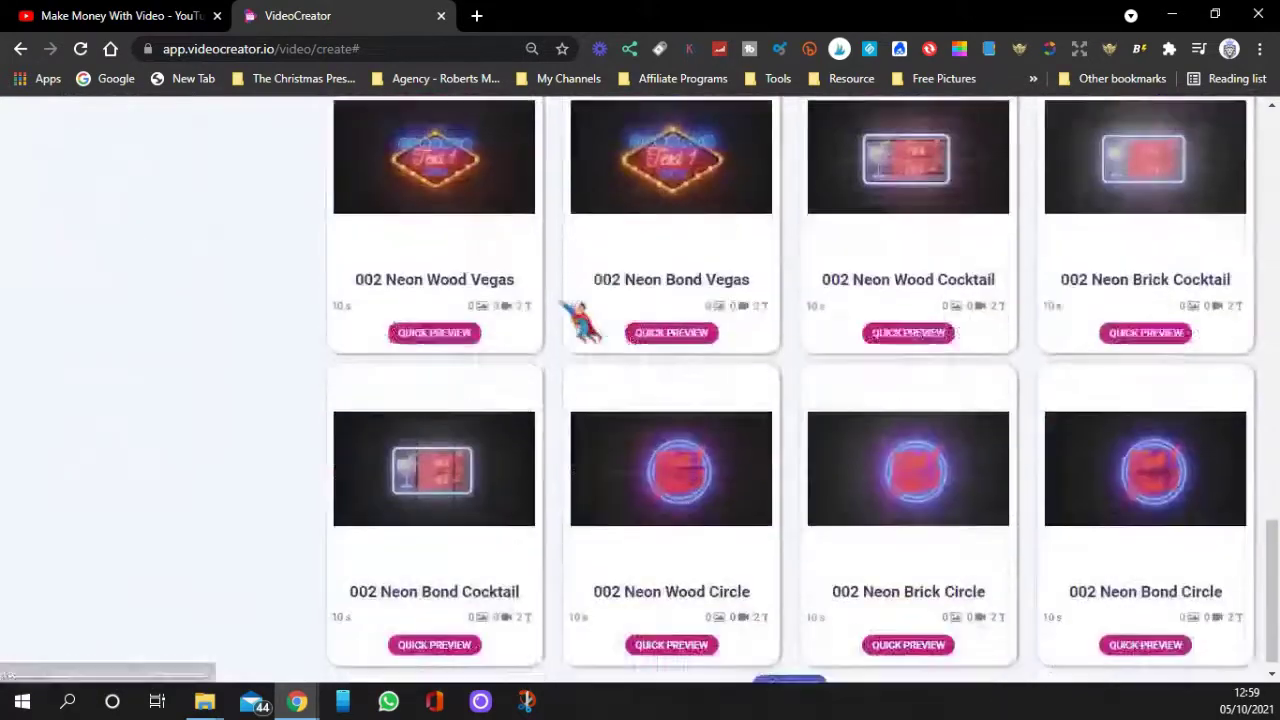
scroll(186, 400, "up", 14)
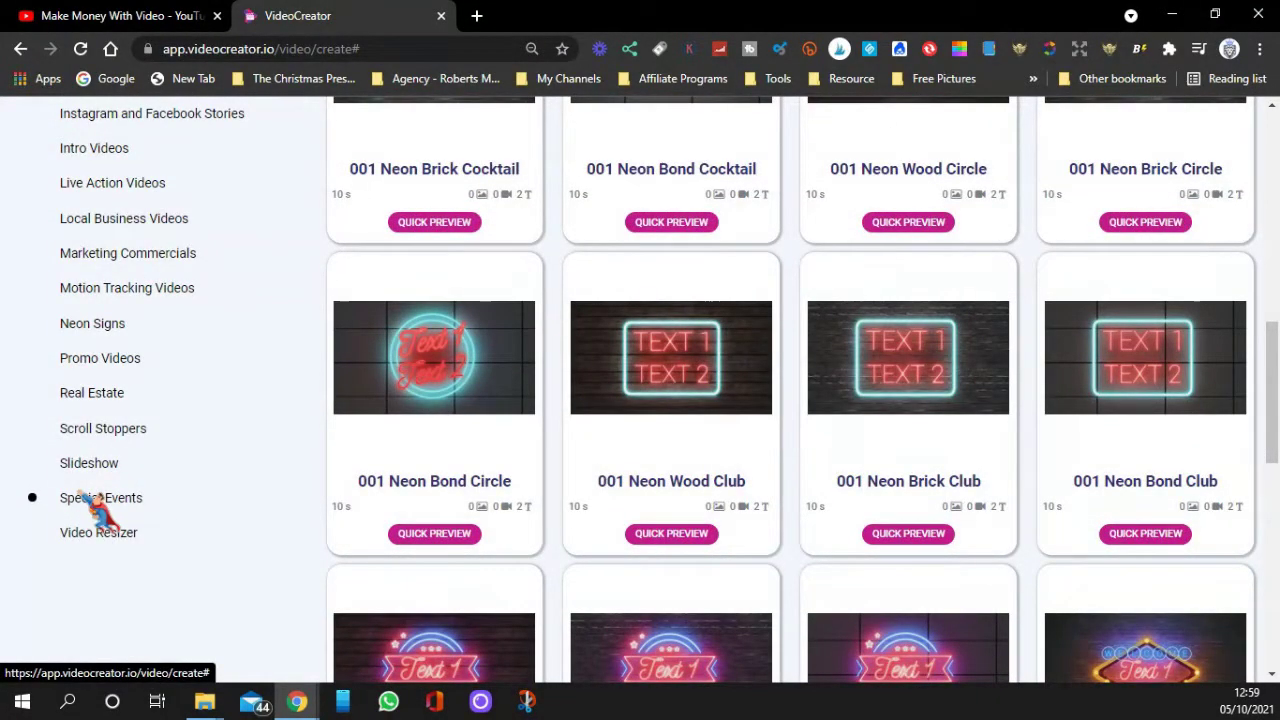
Step: Filter the templates to the Special Events category and look through its designs, such as Joyous Winter Holidays
left_click(100, 500)
scroll(280, 491, "down", 5)
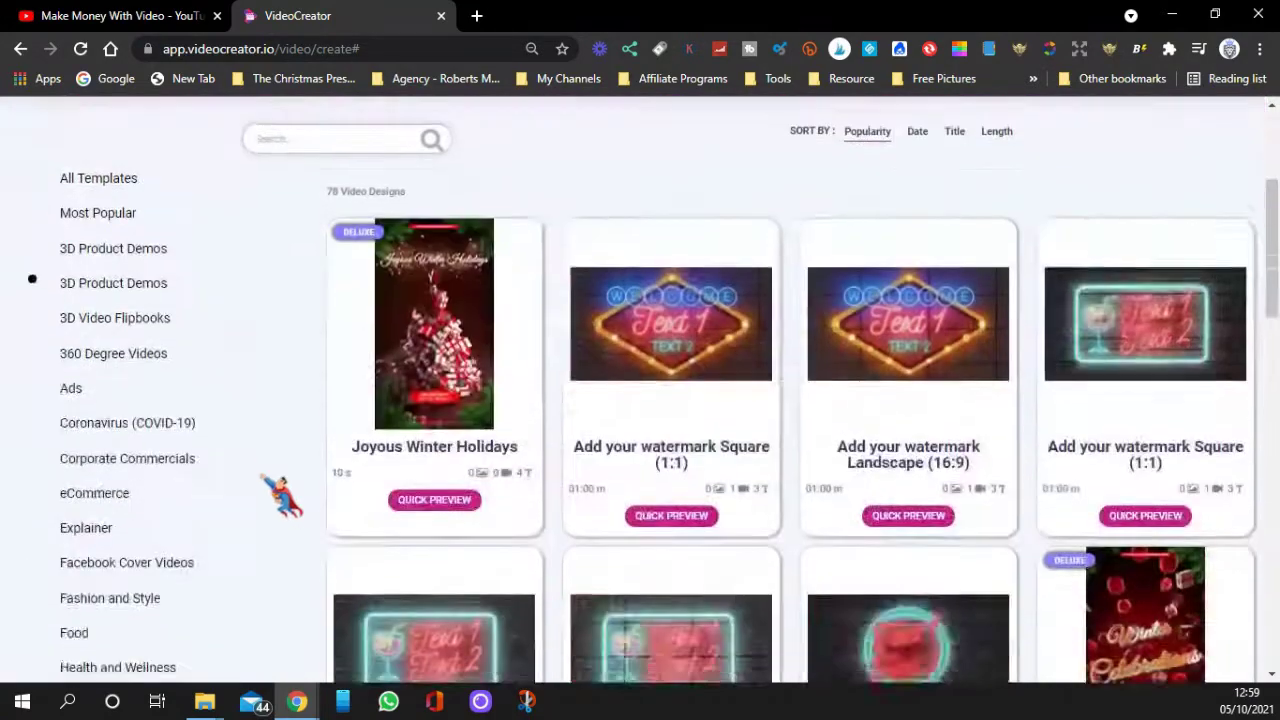
scroll(282, 493, "up", 3)
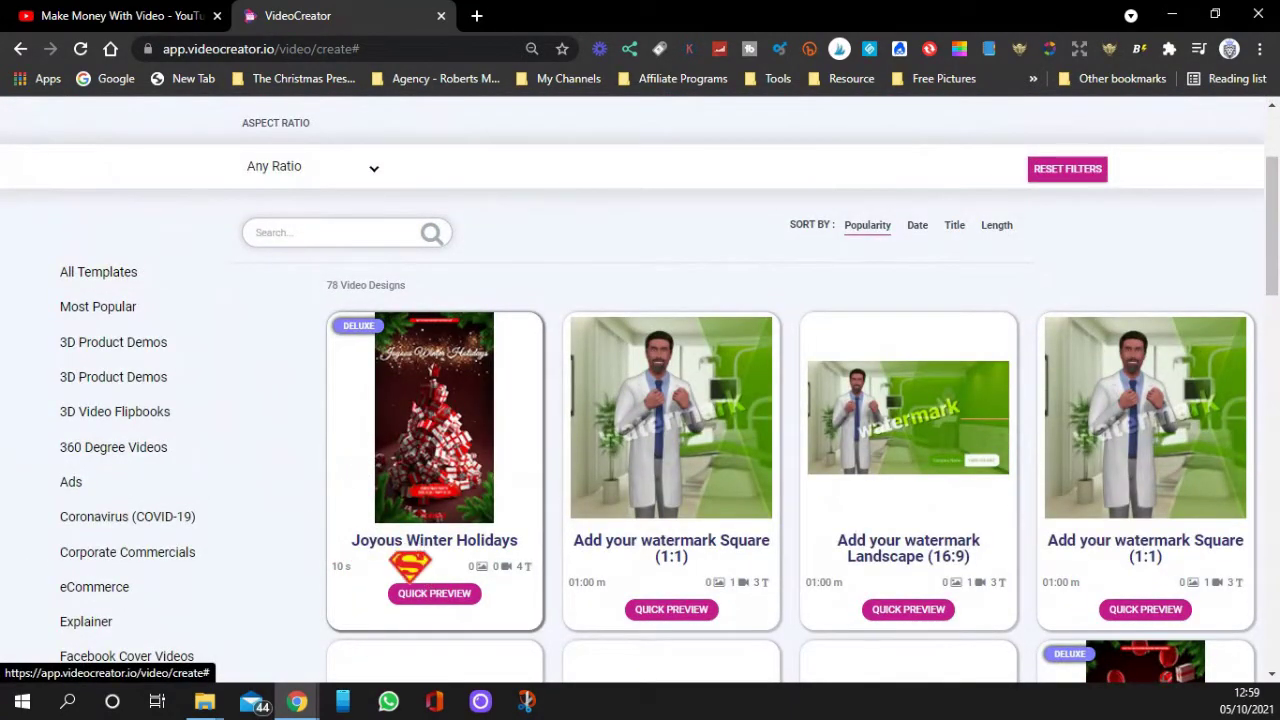
mouse_move(415, 445)
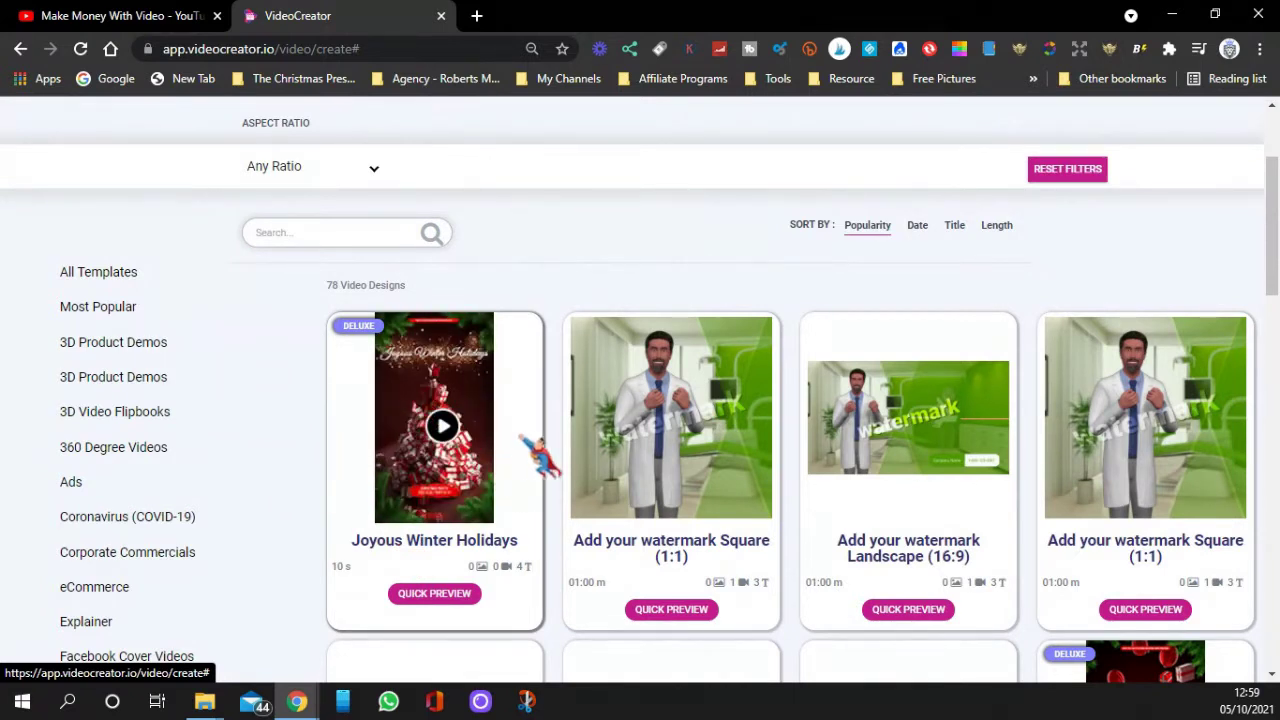
mouse_move(625, 505)
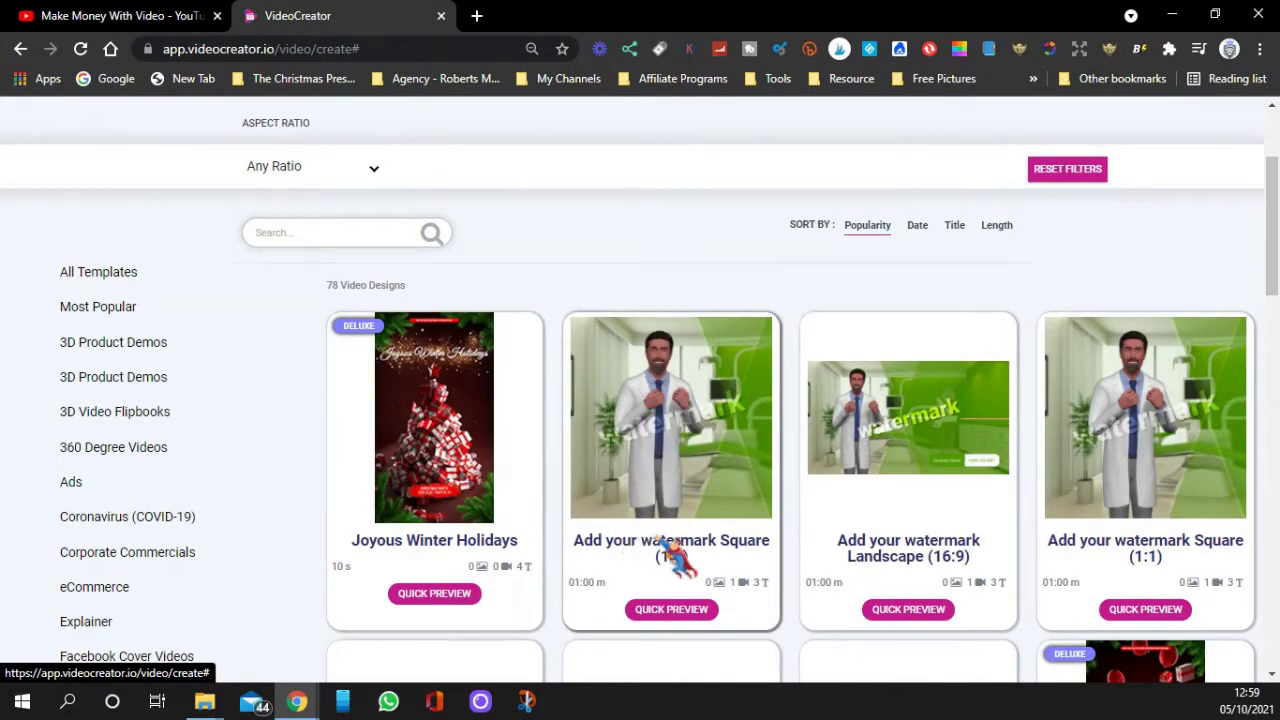
scroll(120, 550, "down", 3)
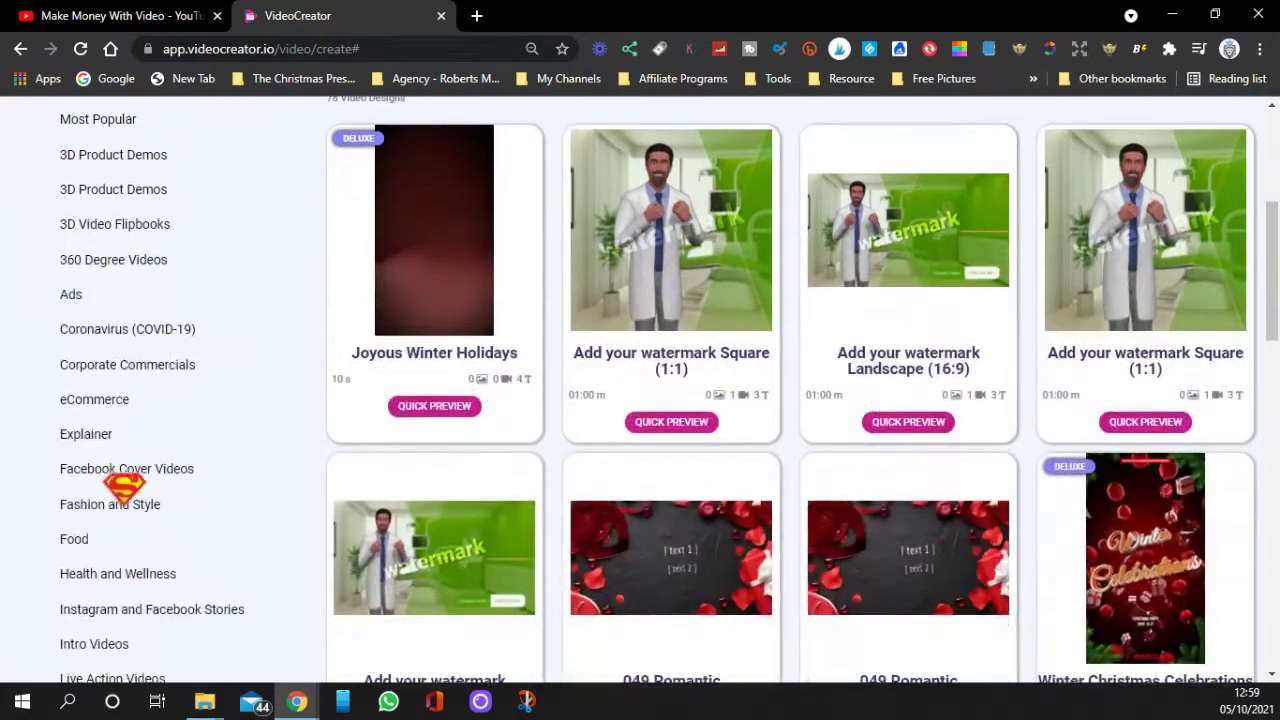
scroll(132, 562, "down", 2)
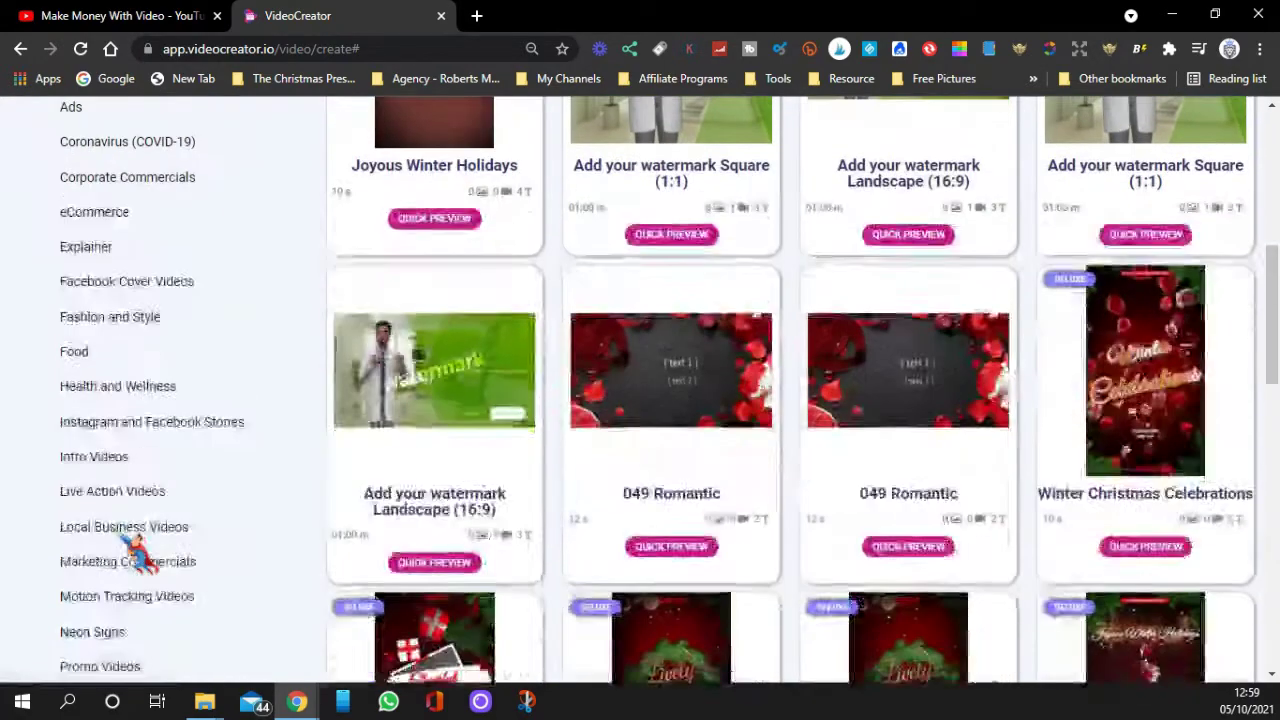
Step: Filter the templates to the Intro Videos category and look through its company name reveal designs
left_click(100, 460)
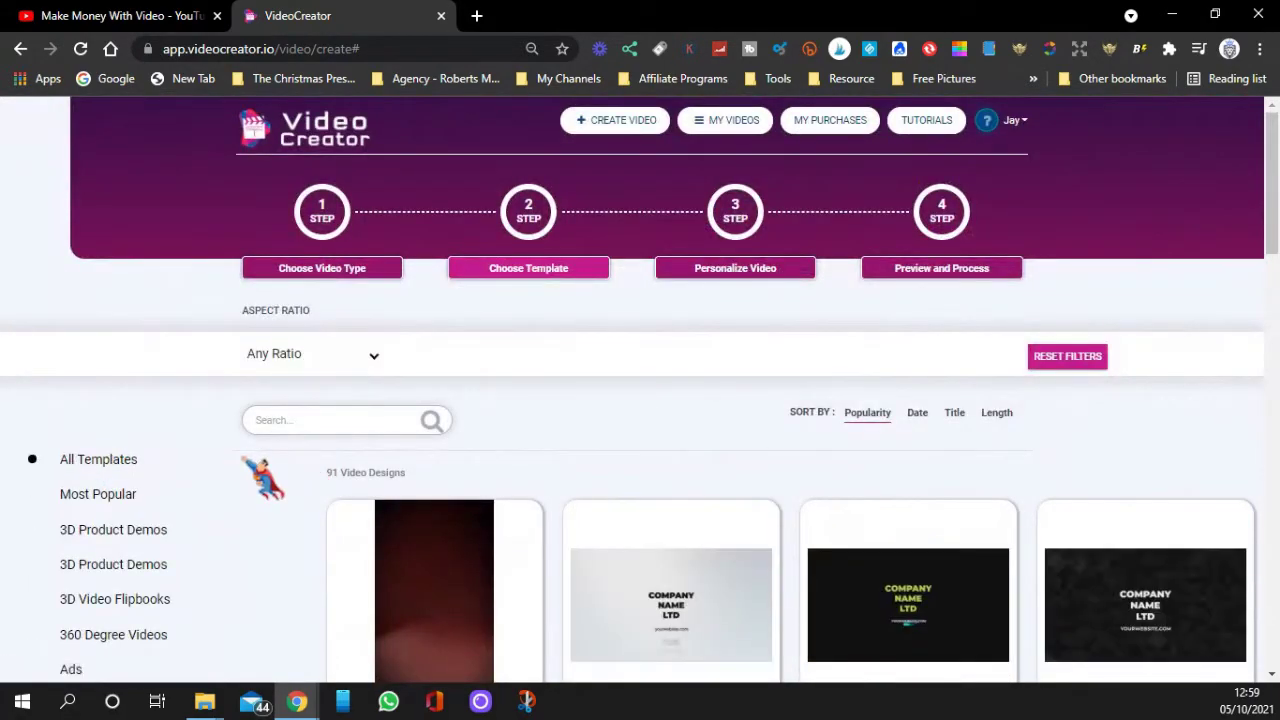
scroll(263, 478, "down", 2)
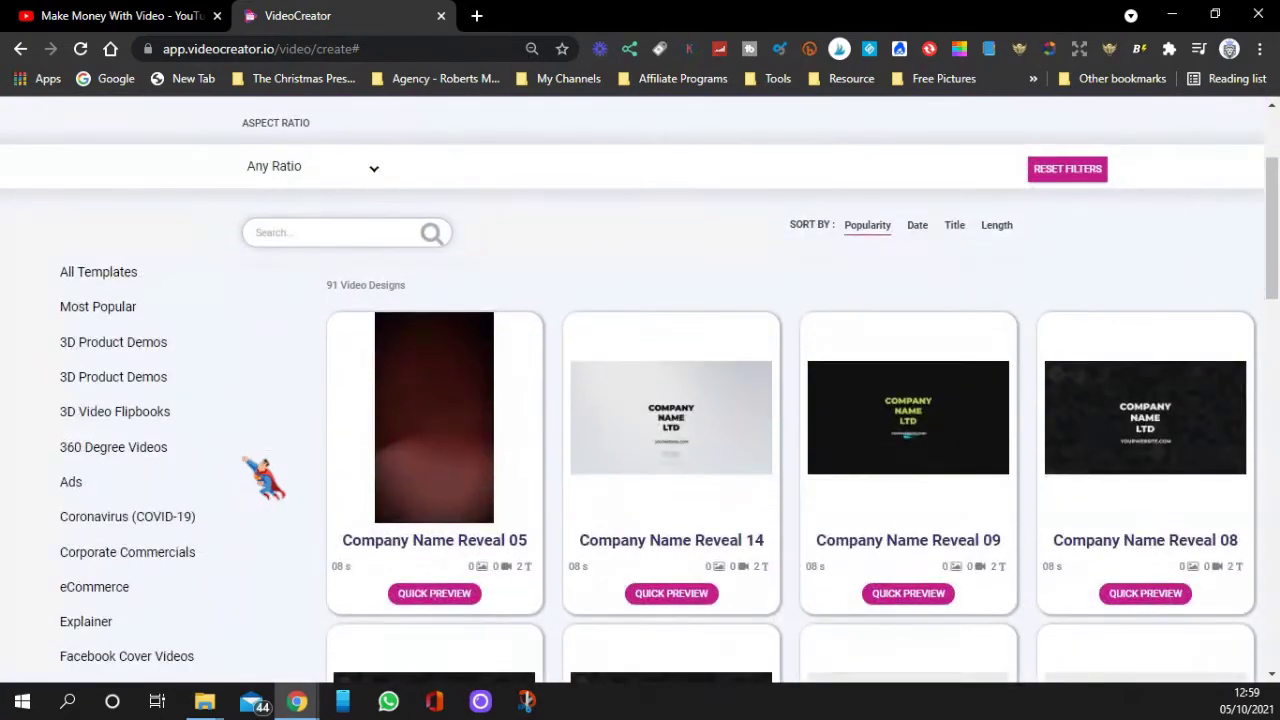
scroll(265, 478, "down", 3)
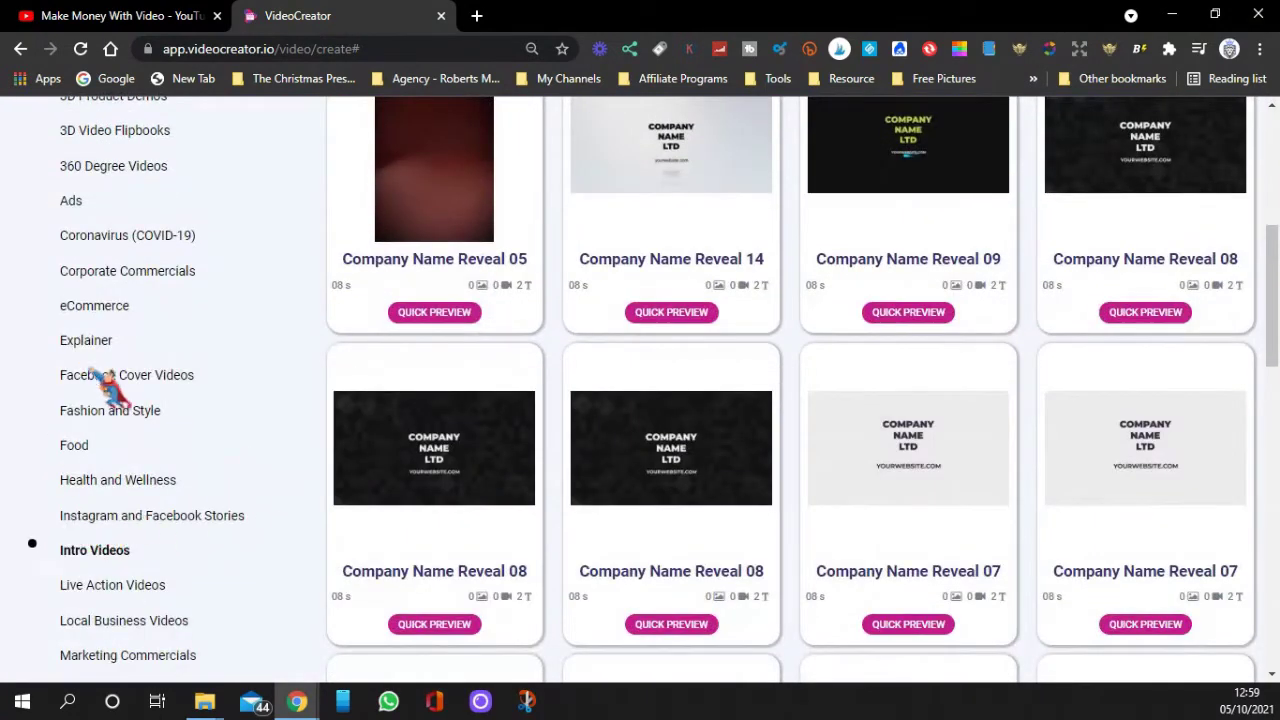
scroll(140, 410, "up", 3)
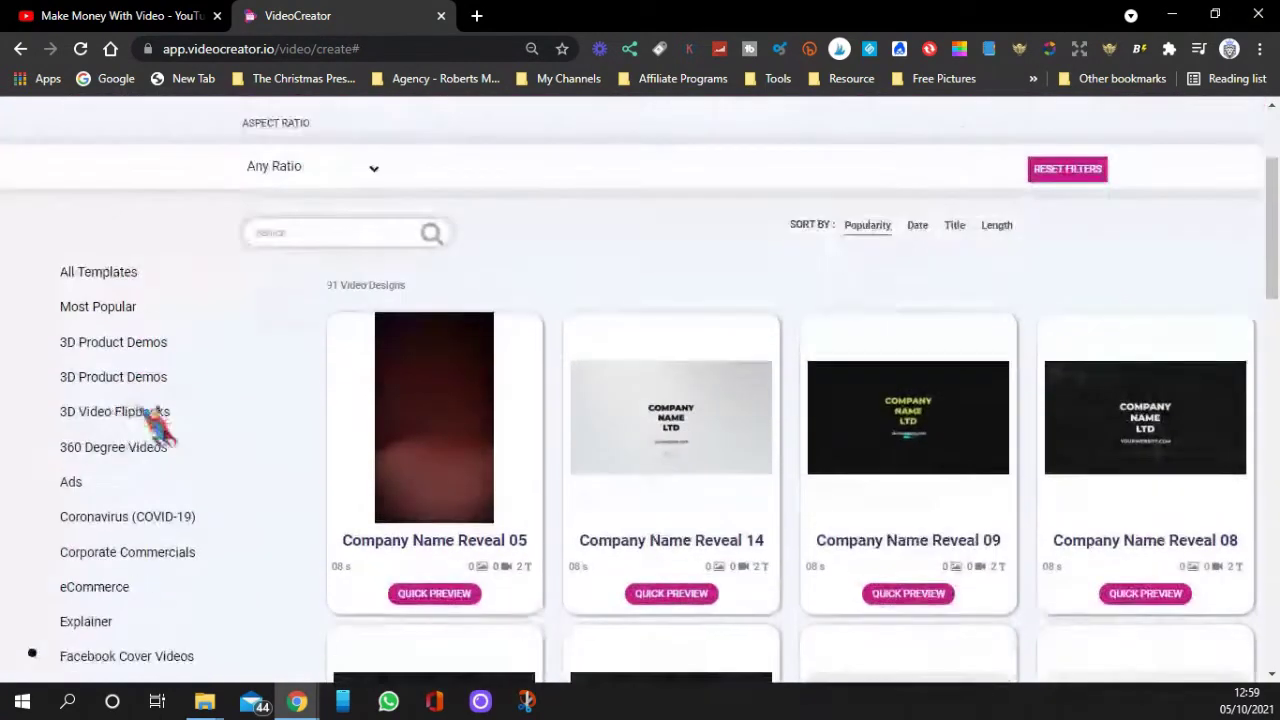
Step: Filter the templates to 3D Video Flipbooks and use the second Flipping Page Video Catalog Maker template with the blue background
left_click(112, 412)
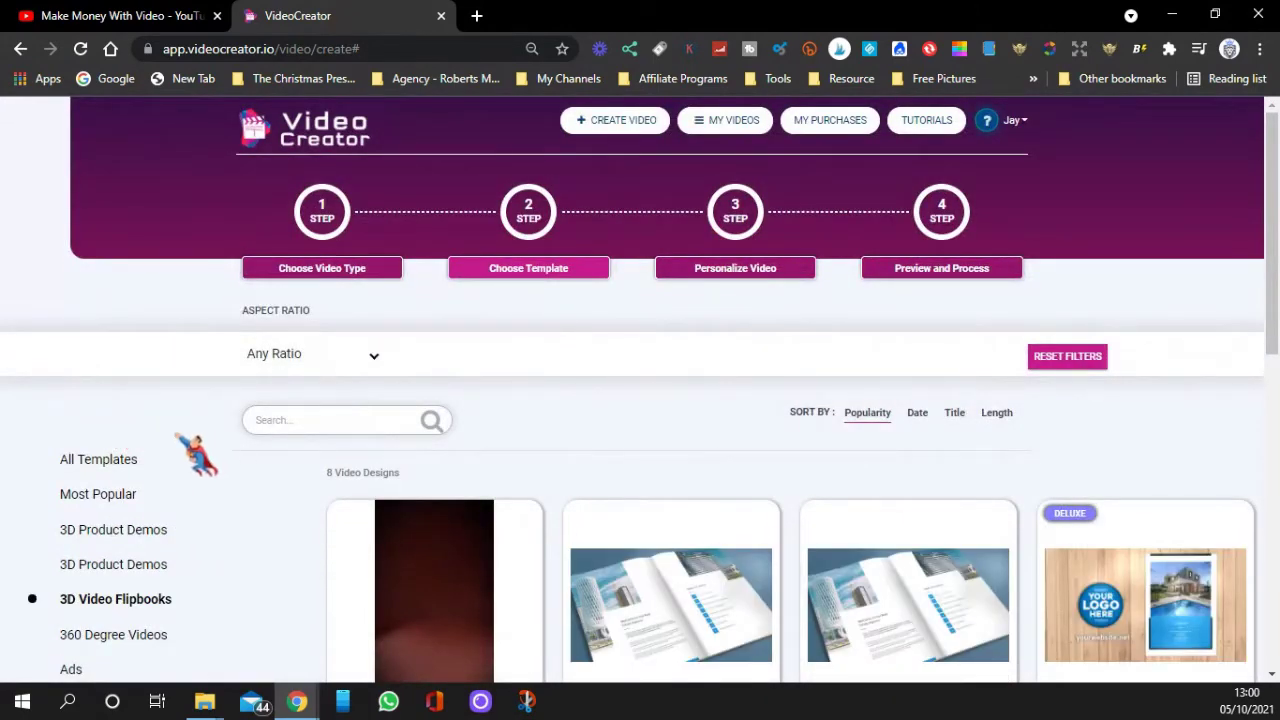
scroll(258, 505, "down", 2)
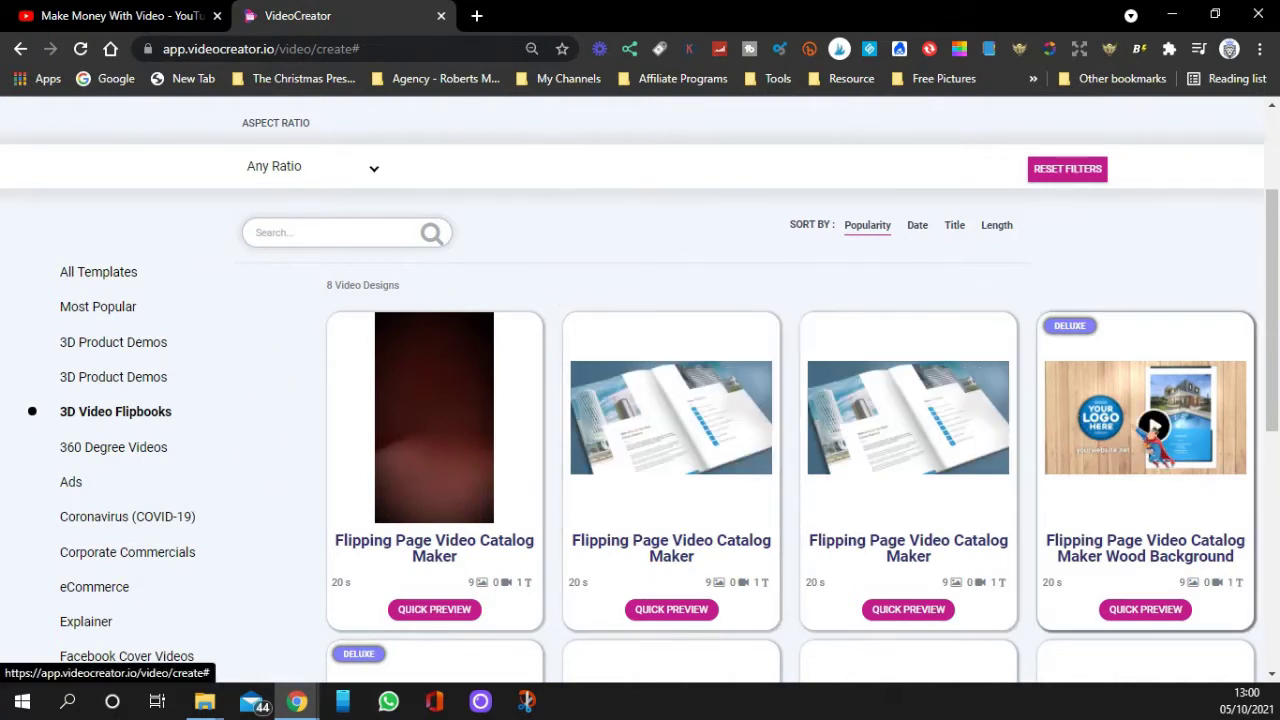
scroll(1098, 440, "down", 2)
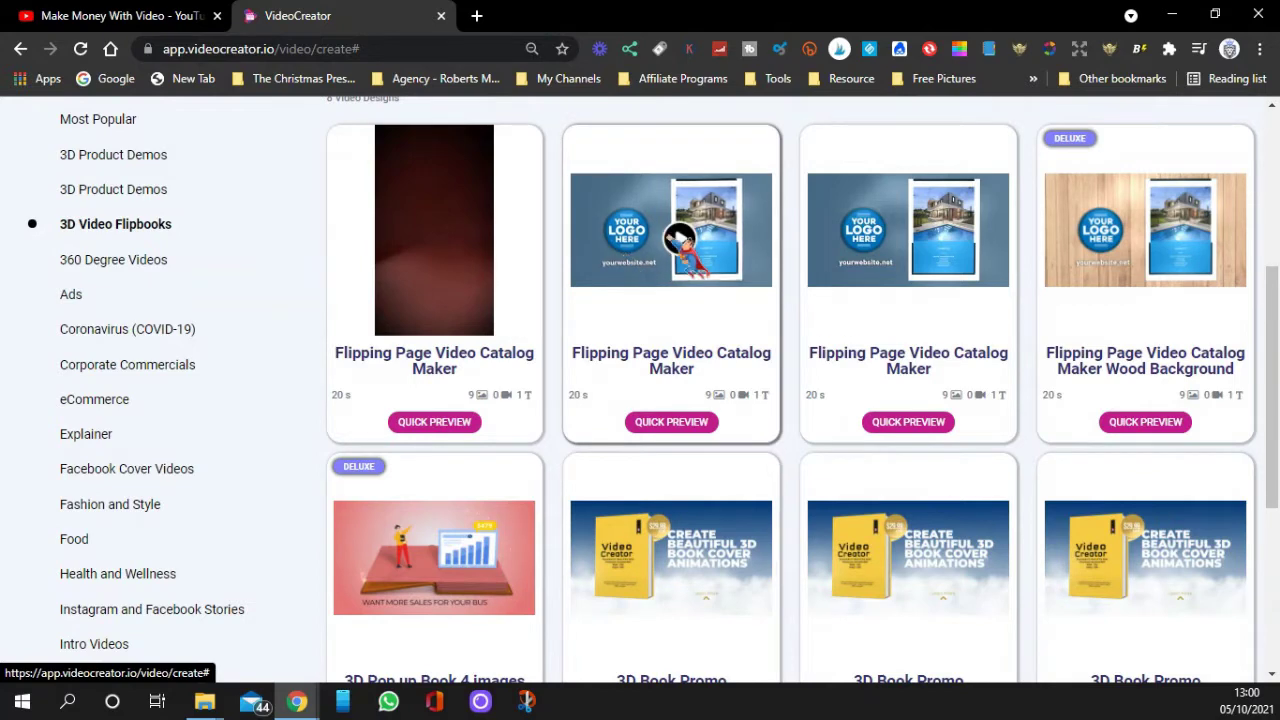
left_click(672, 232)
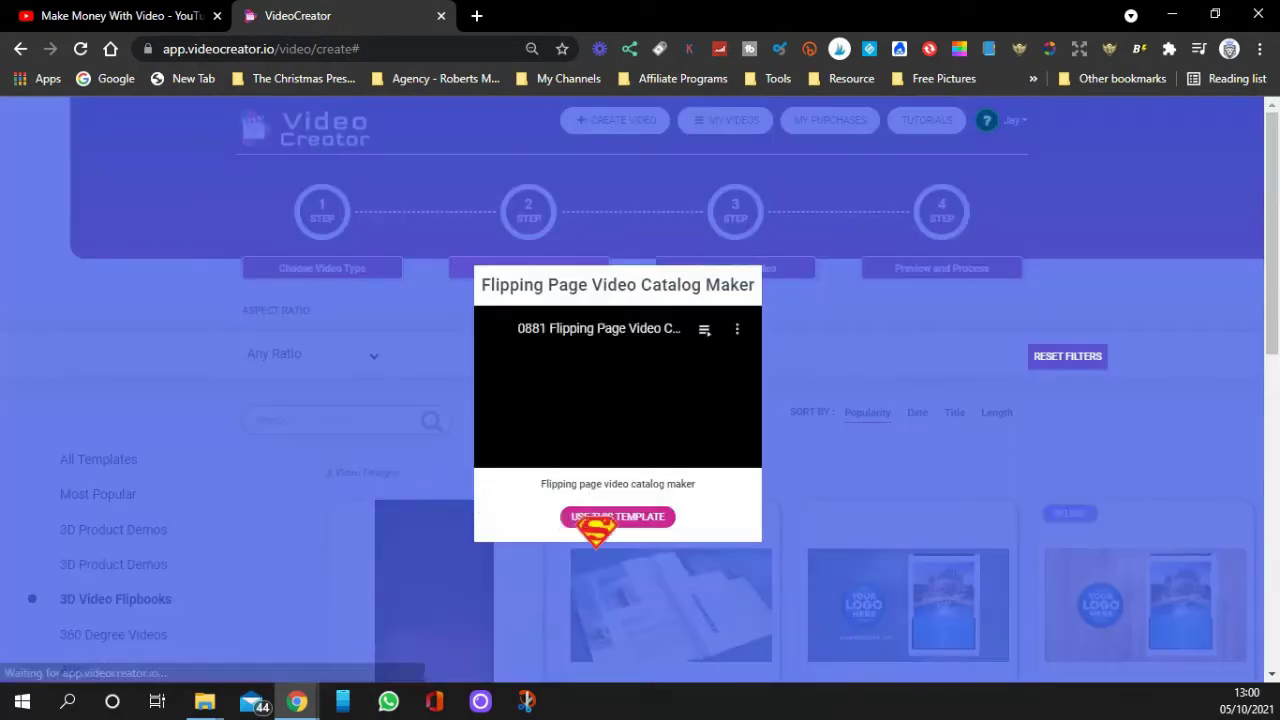
left_click(595, 516)
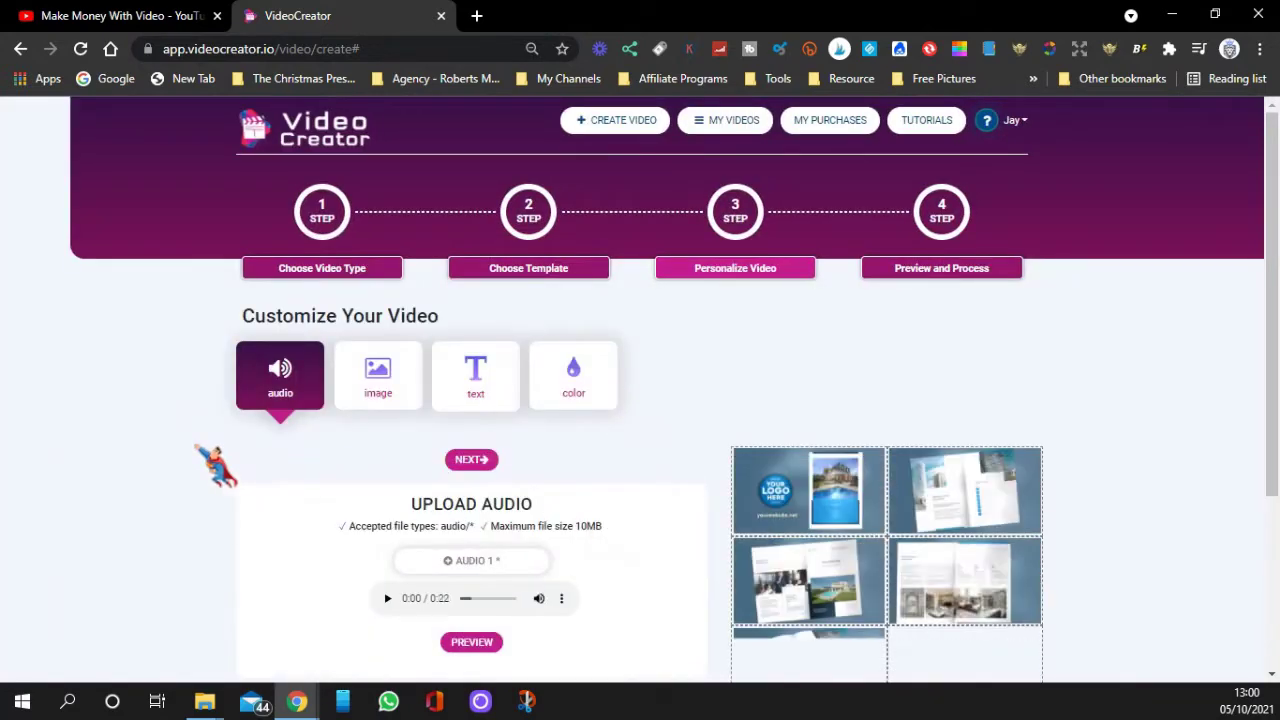
Step: Upload the Christmas Planner Book cover, file 2 from New folder in Downloads, as Image 1 of the video
scroll(212, 460, "down", 1)
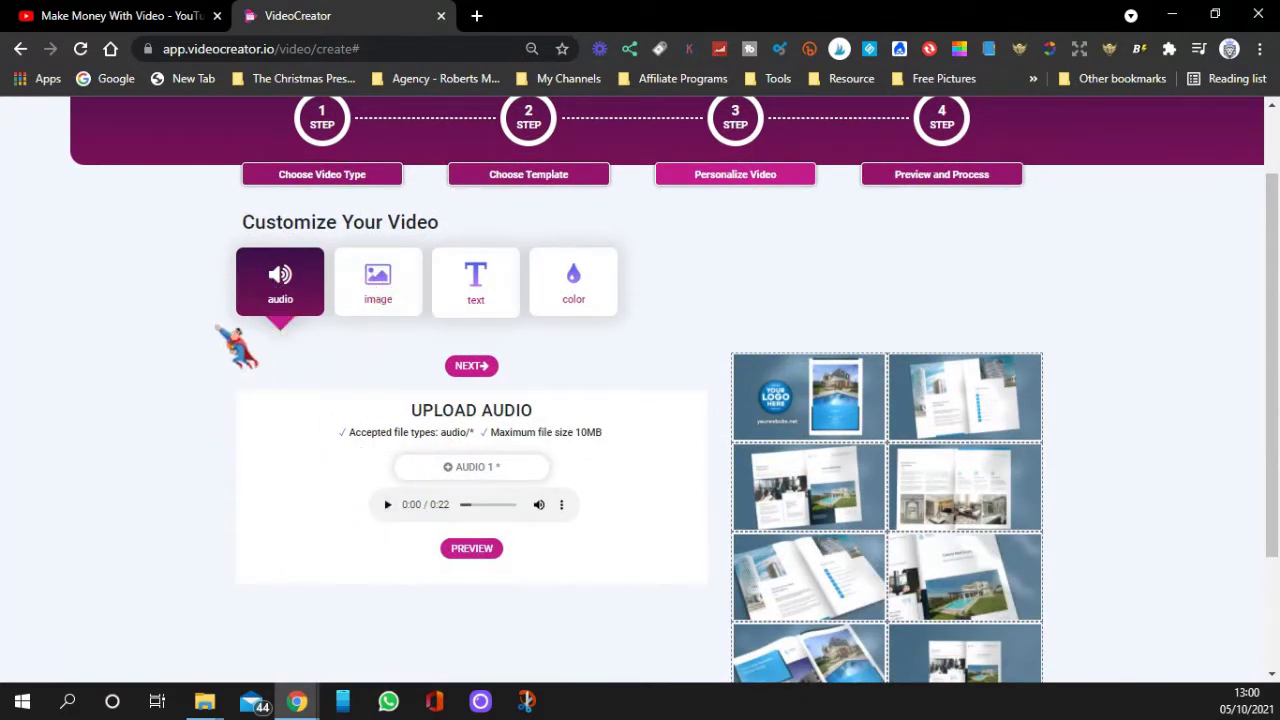
left_click(378, 285)
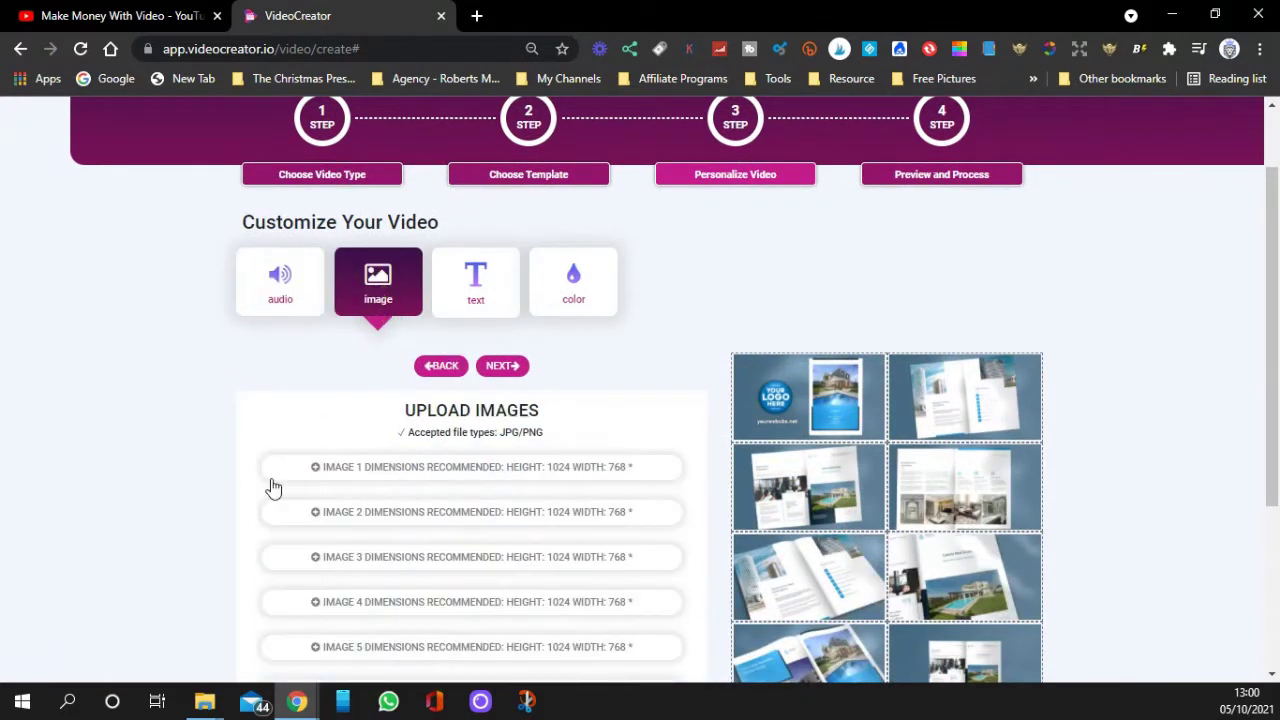
left_click(448, 482)
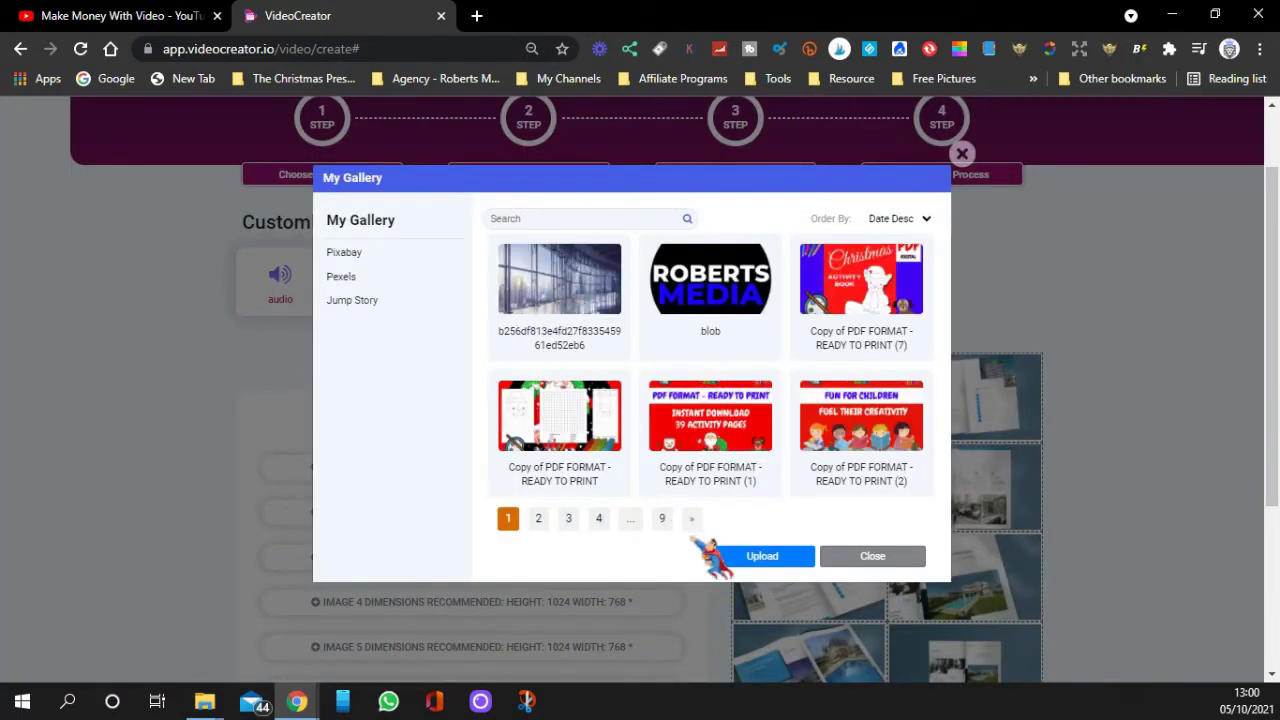
left_click(745, 558)
double_click(220, 191)
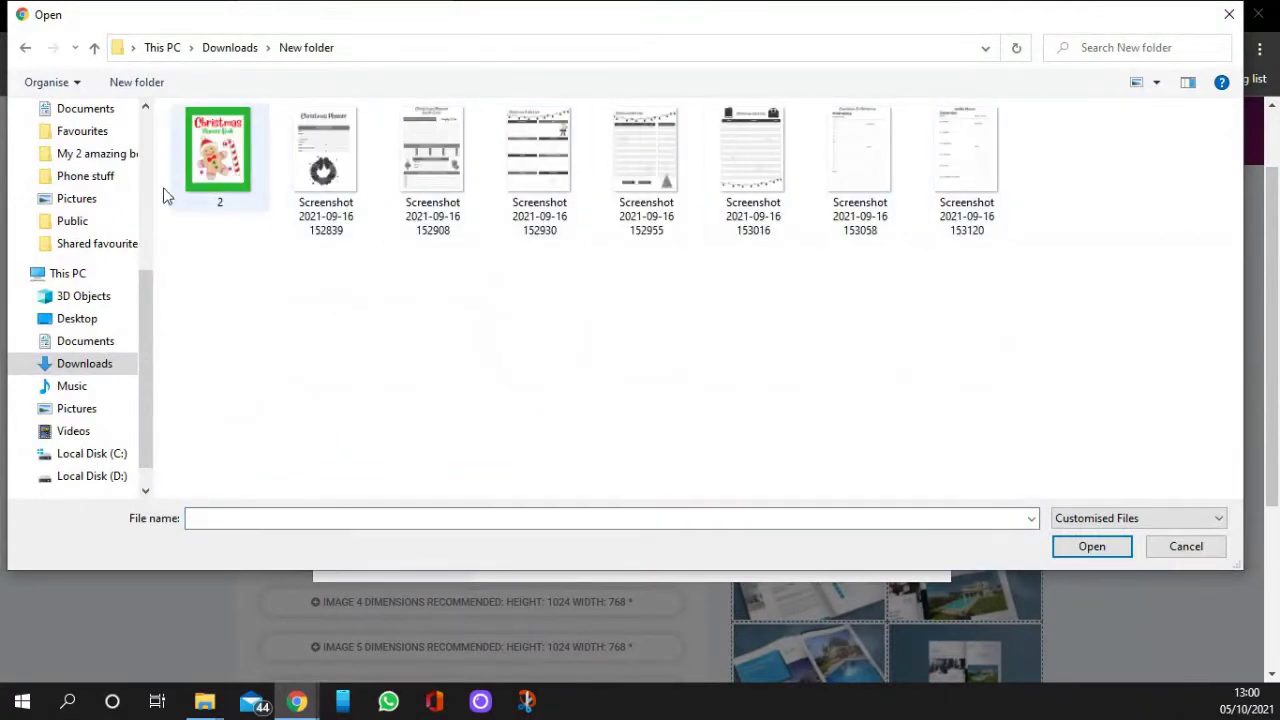
left_click(222, 155)
left_click(1076, 553)
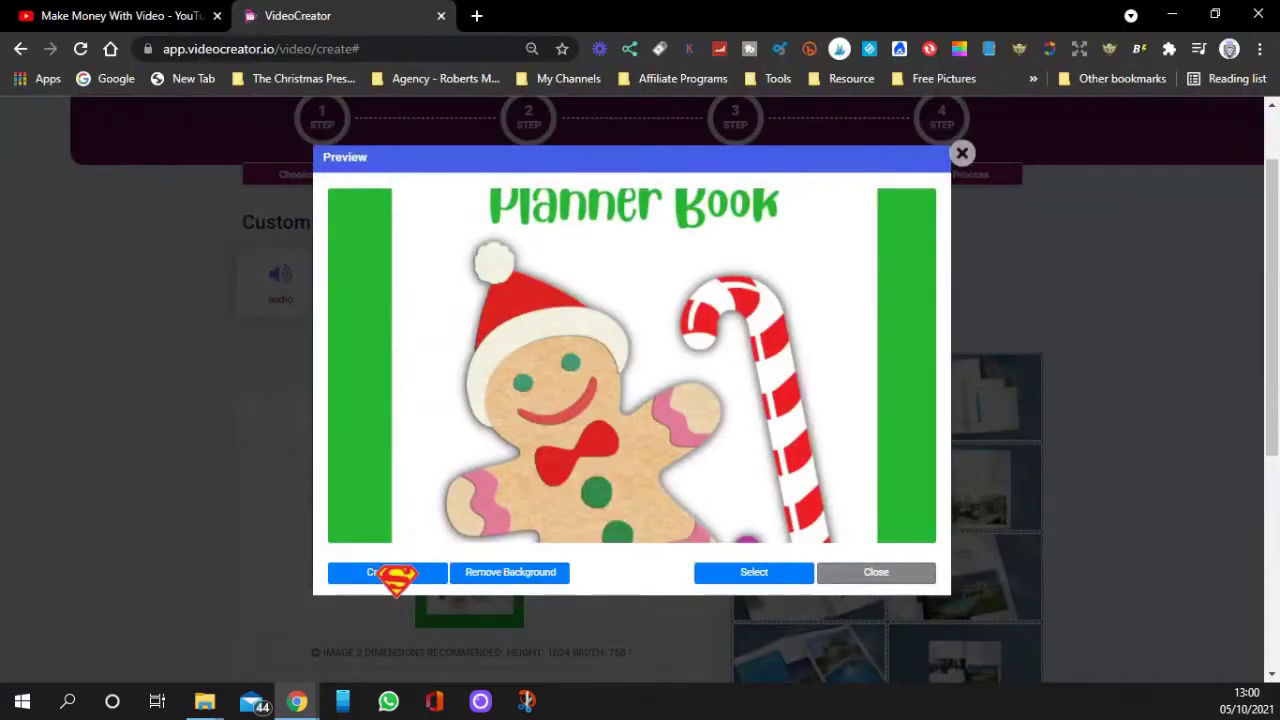
Step: Crop the Image 1 cover to its green edges at 308 × 400, with the whole cover inside the frame, and accept it
left_click(425, 578)
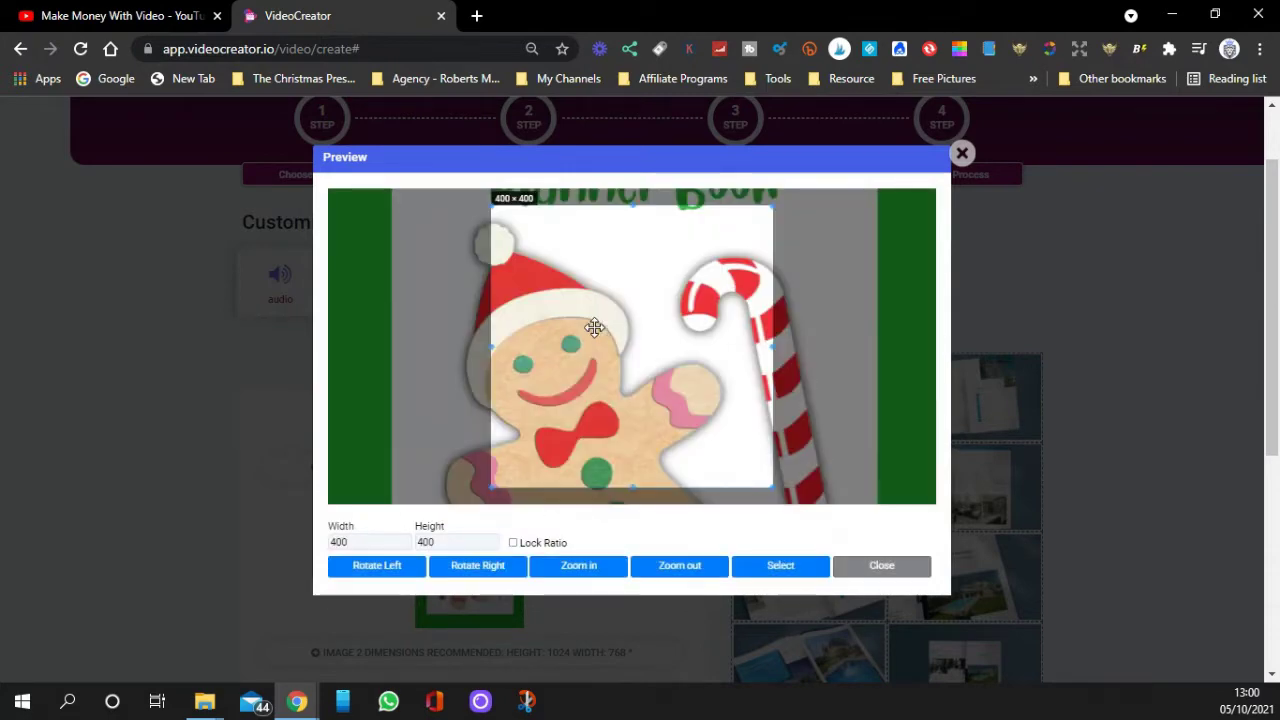
scroll(594, 327, "down", 5)
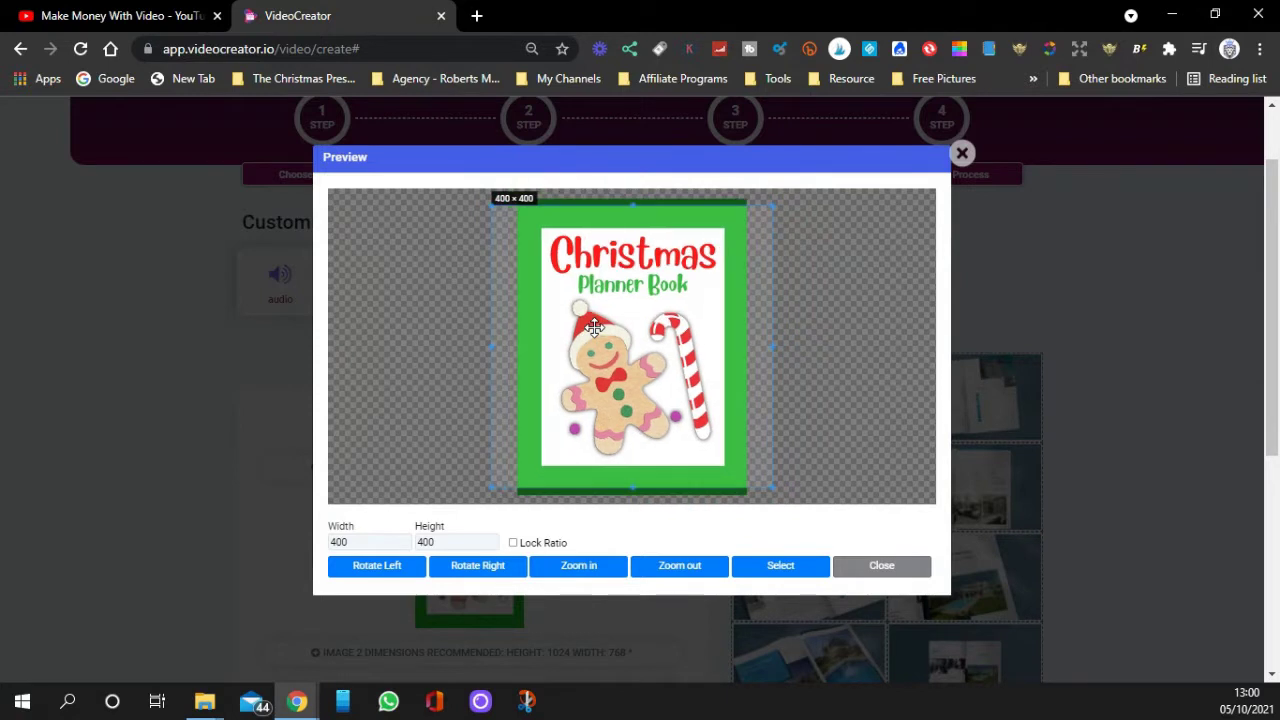
scroll(594, 327, "down", 1)
scroll(594, 327, "up", 1)
scroll(594, 327, "down", 1)
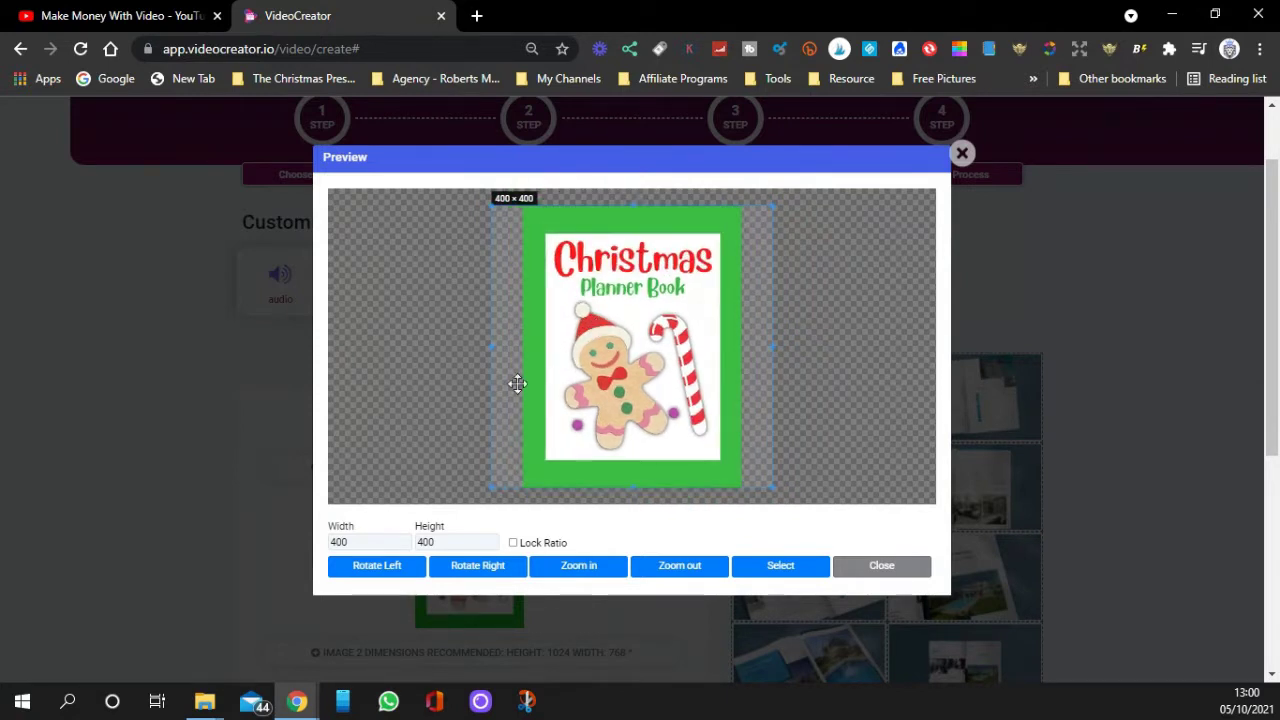
left_click_drag(491, 350, 524, 350)
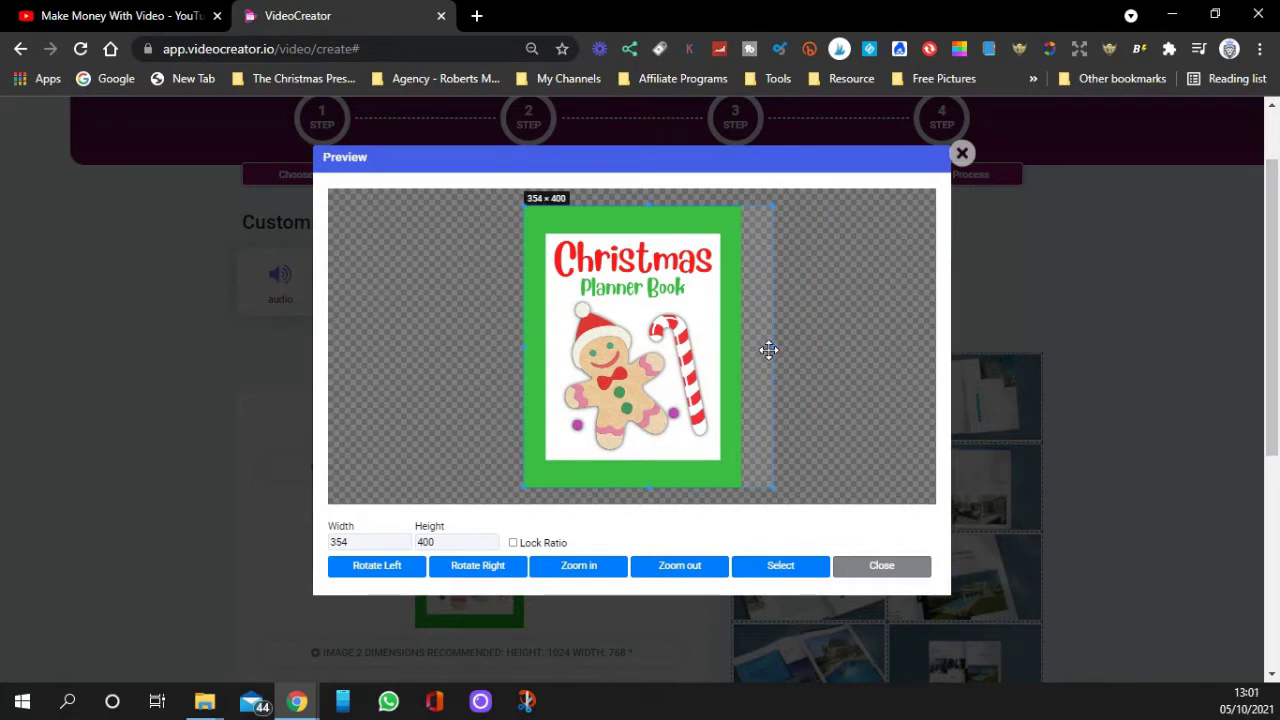
left_click_drag(770, 347, 738, 354)
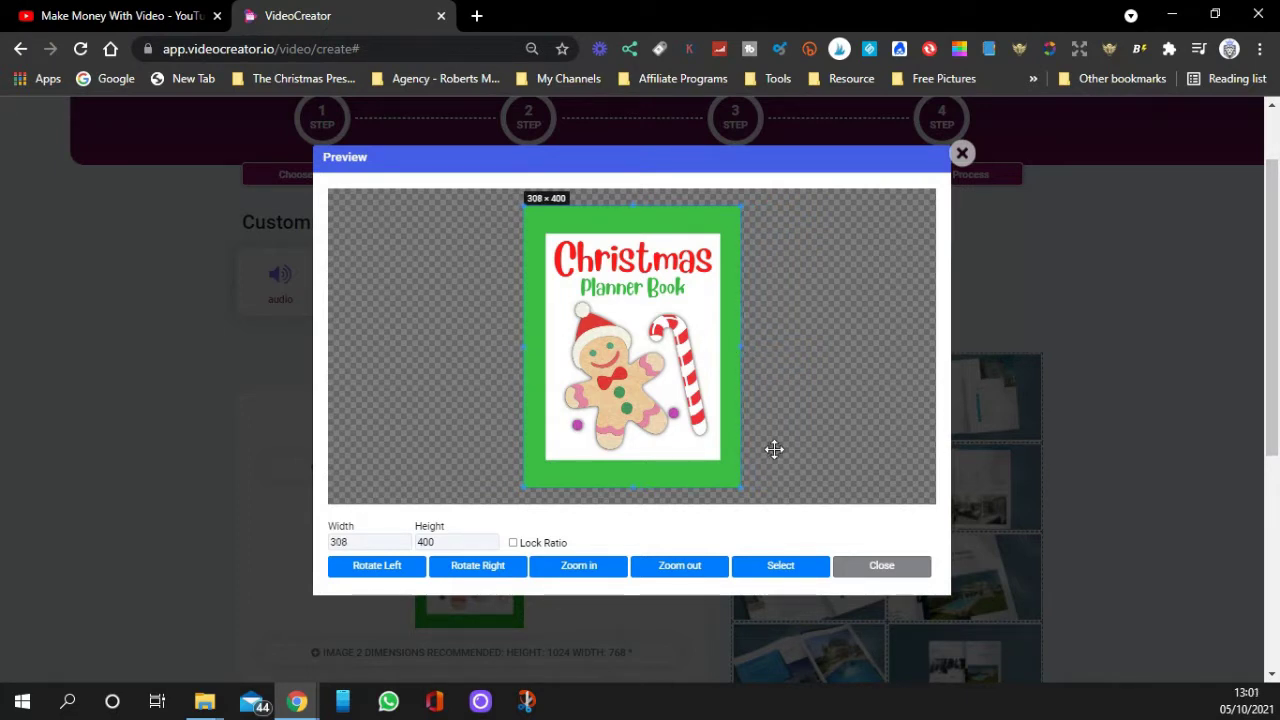
left_click(782, 568)
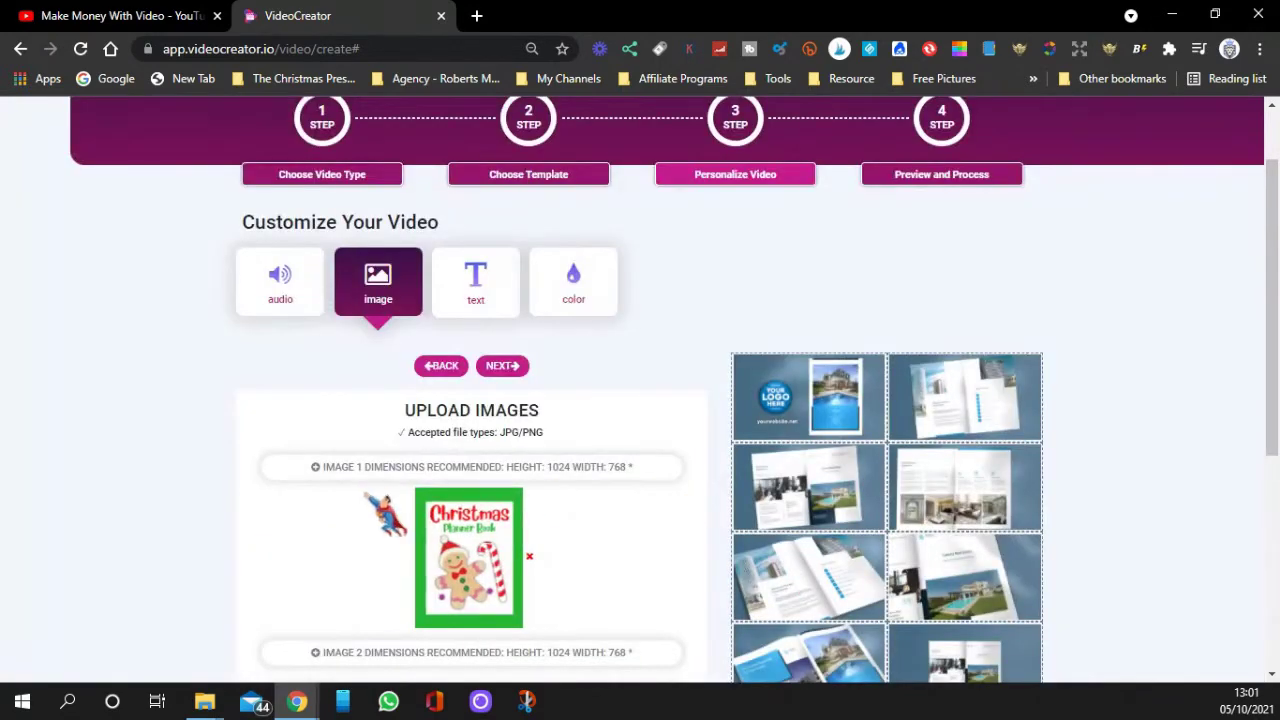
scroll(258, 503, "down", 2)
left_click(448, 477)
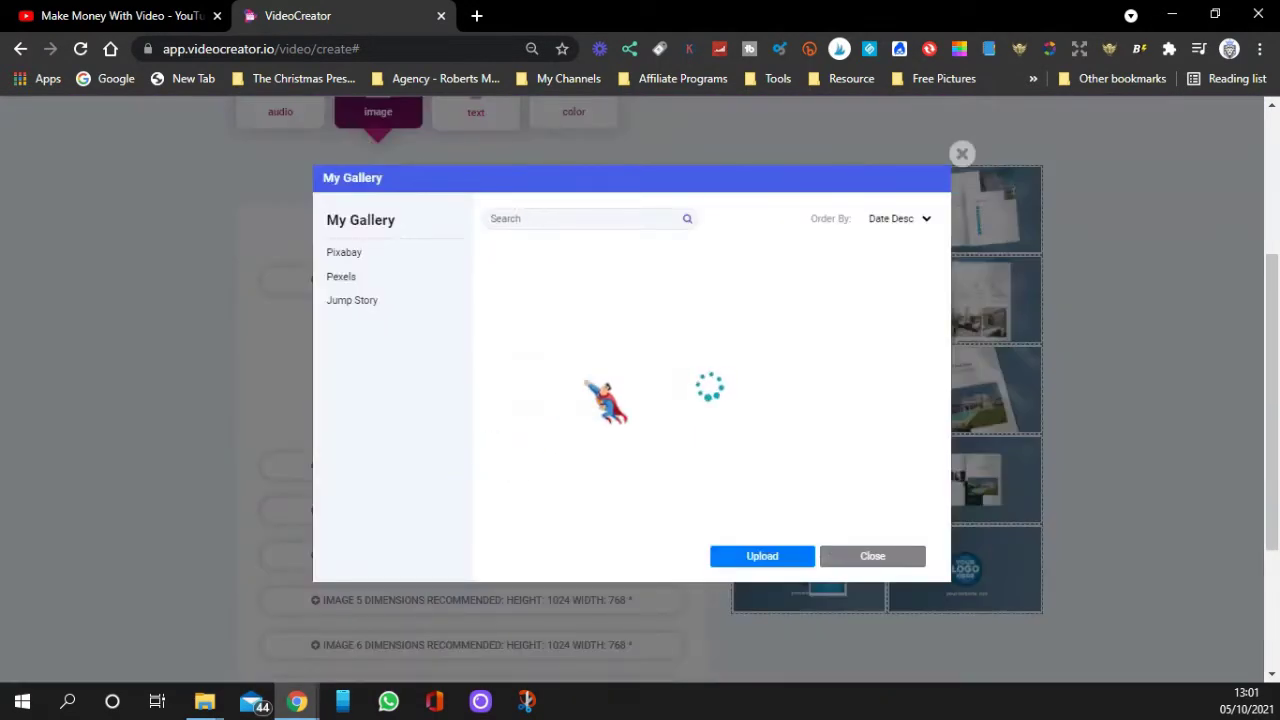
left_click(760, 558)
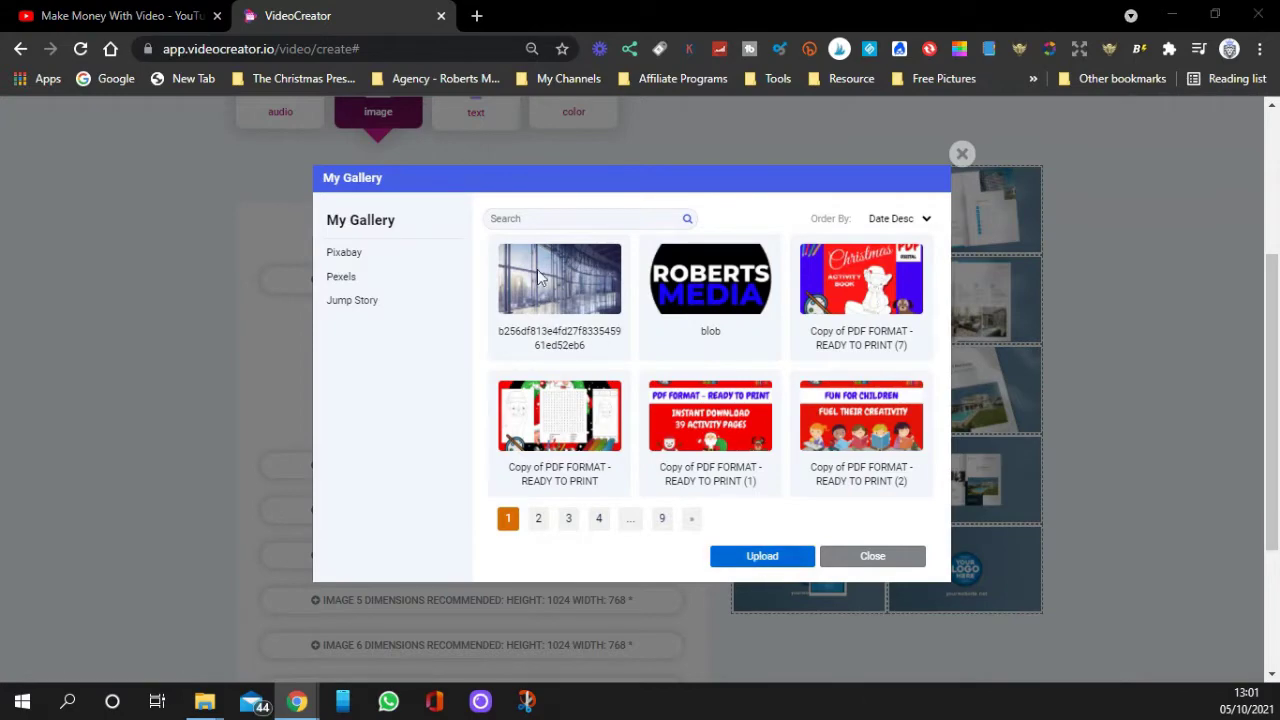
left_click(325, 160)
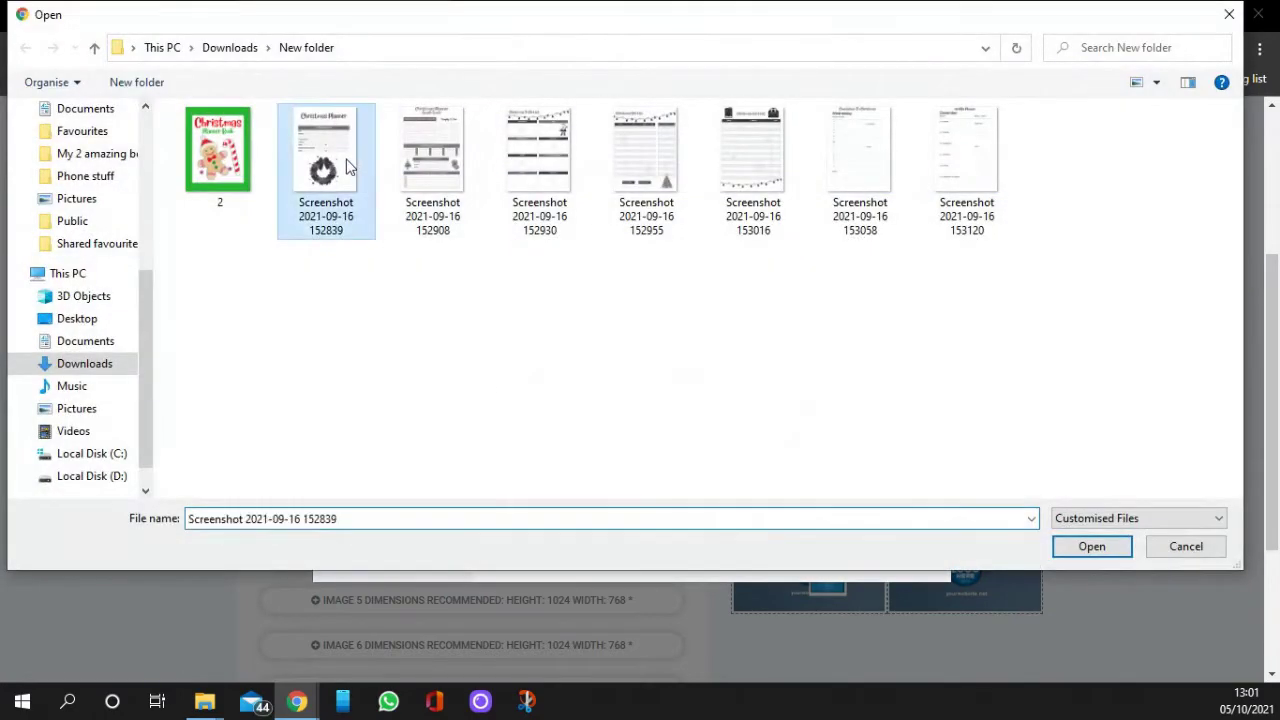
left_click(1071, 547)
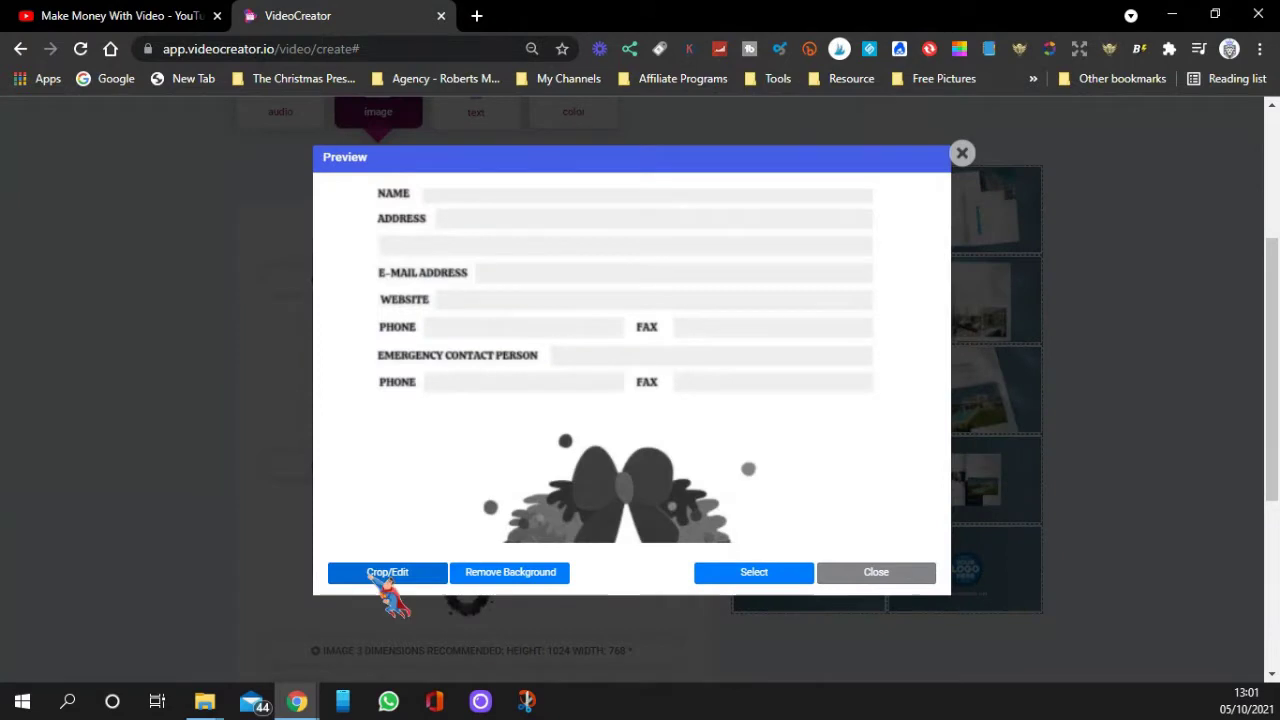
Step: Crop the Image 2 Christmas Planner information page to its edges at 300 × 400, with the whole page inside the frame, and accept it
left_click(385, 573)
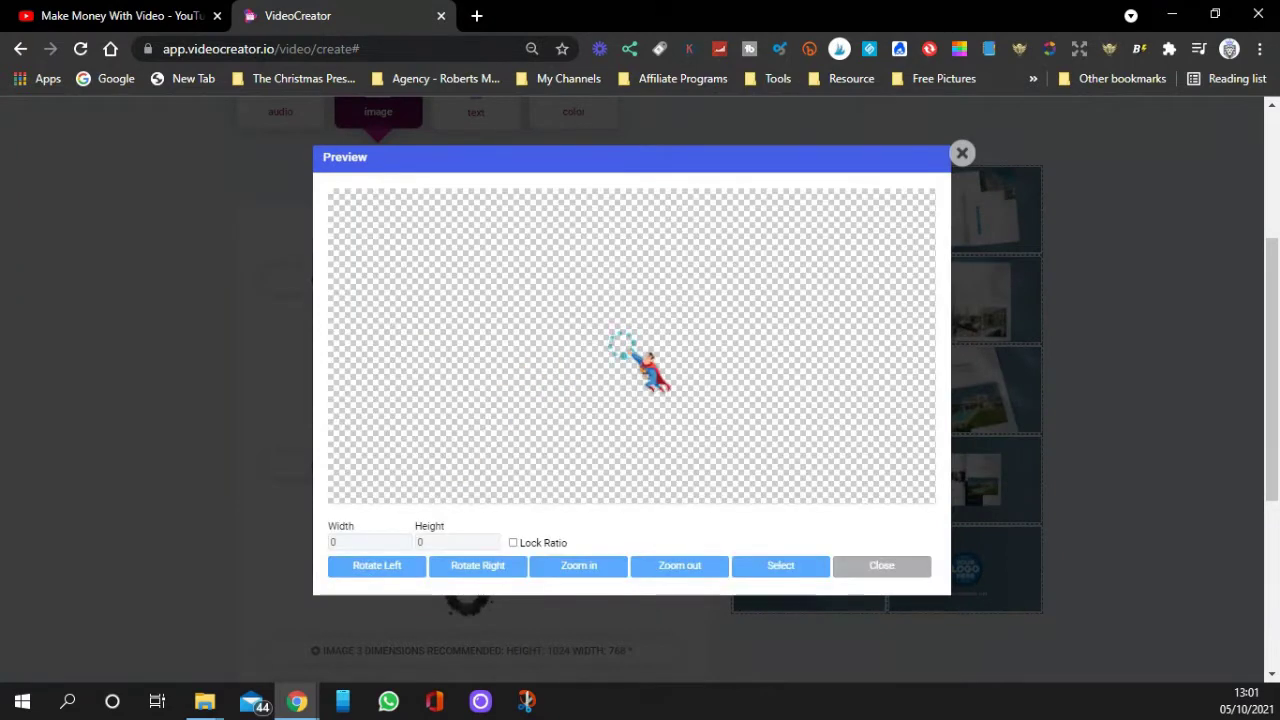
scroll(619, 342, "down", 8)
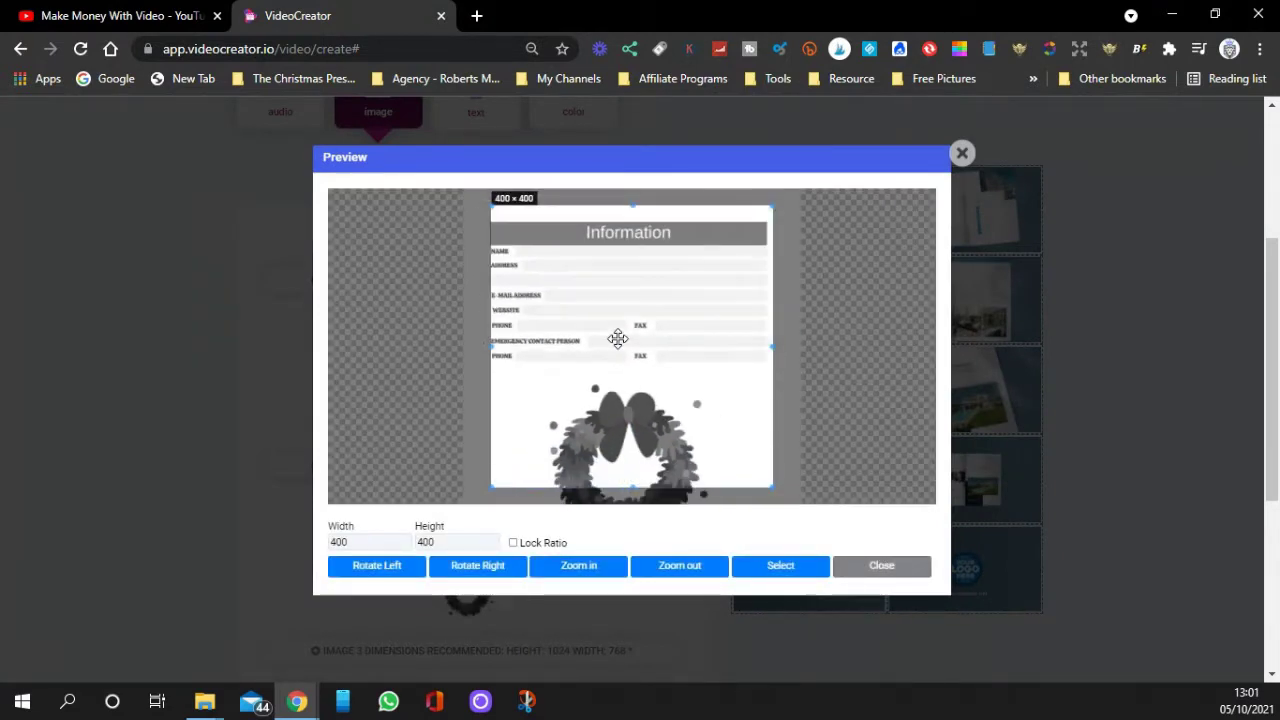
scroll(619, 337, "down", 2)
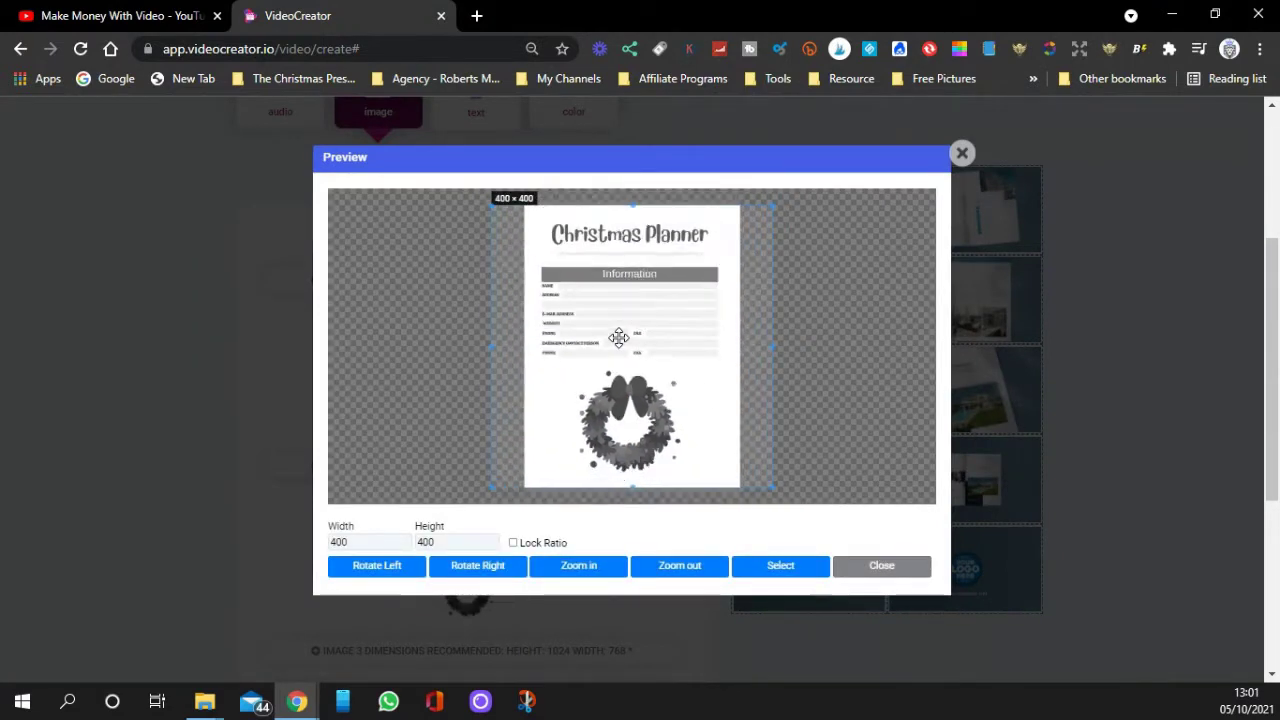
left_click_drag(493, 350, 528, 350)
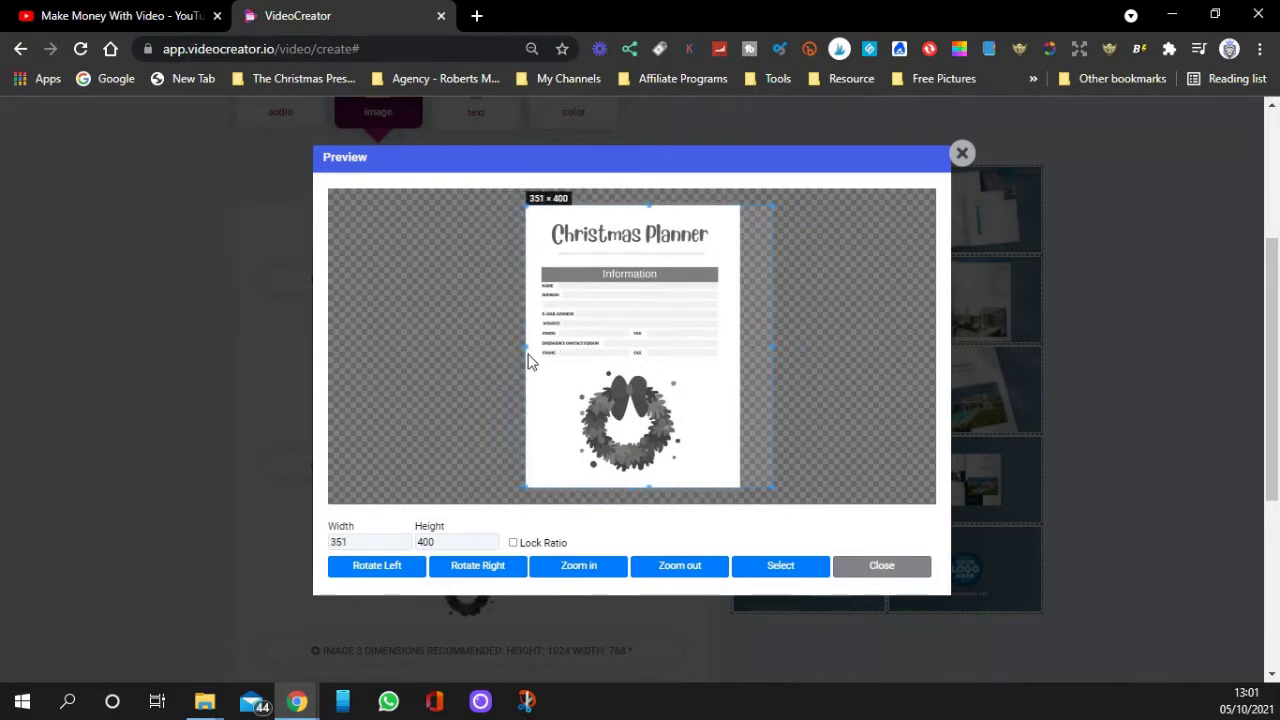
left_click_drag(770, 347, 735, 356)
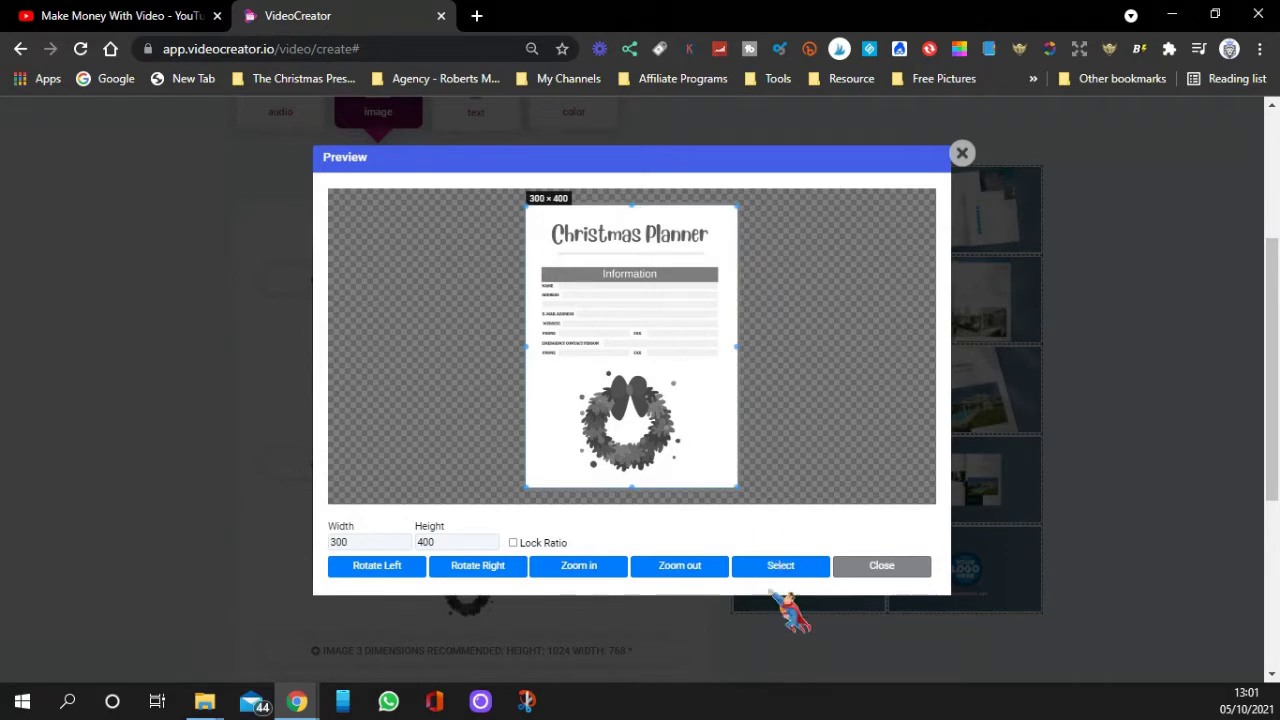
left_click(784, 566)
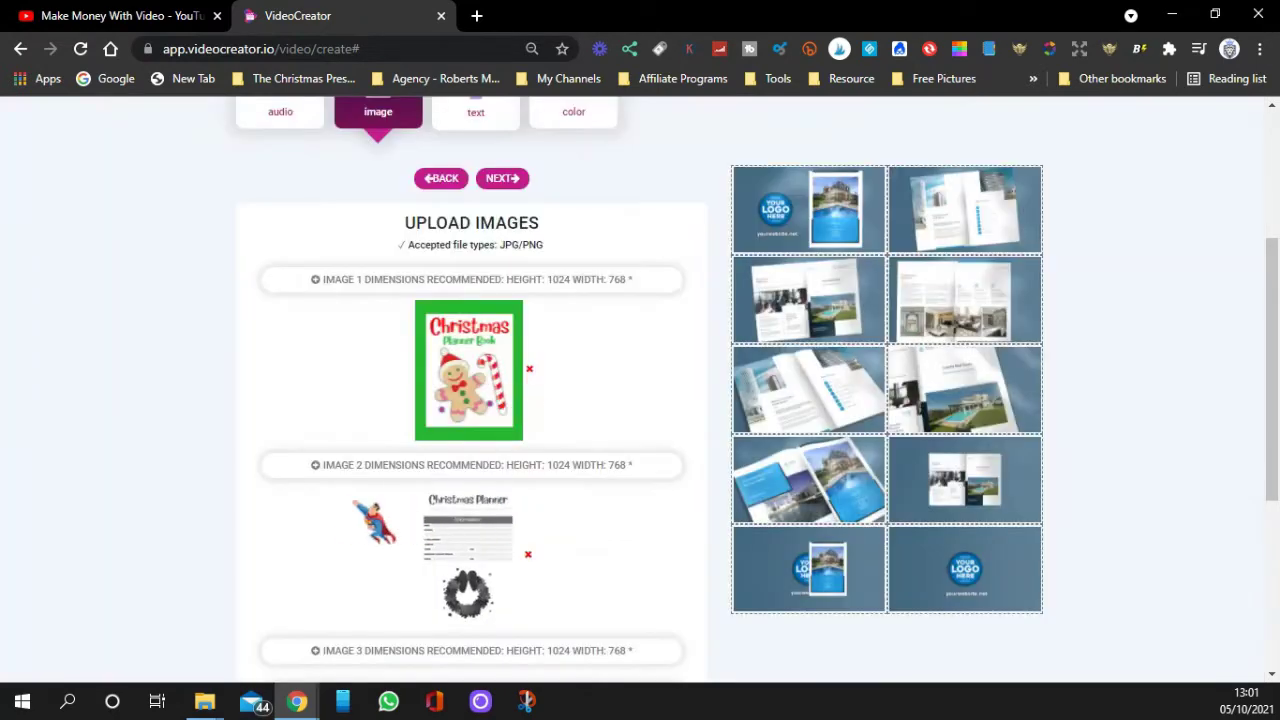
scroll(331, 514, "down", 3)
left_click(449, 381)
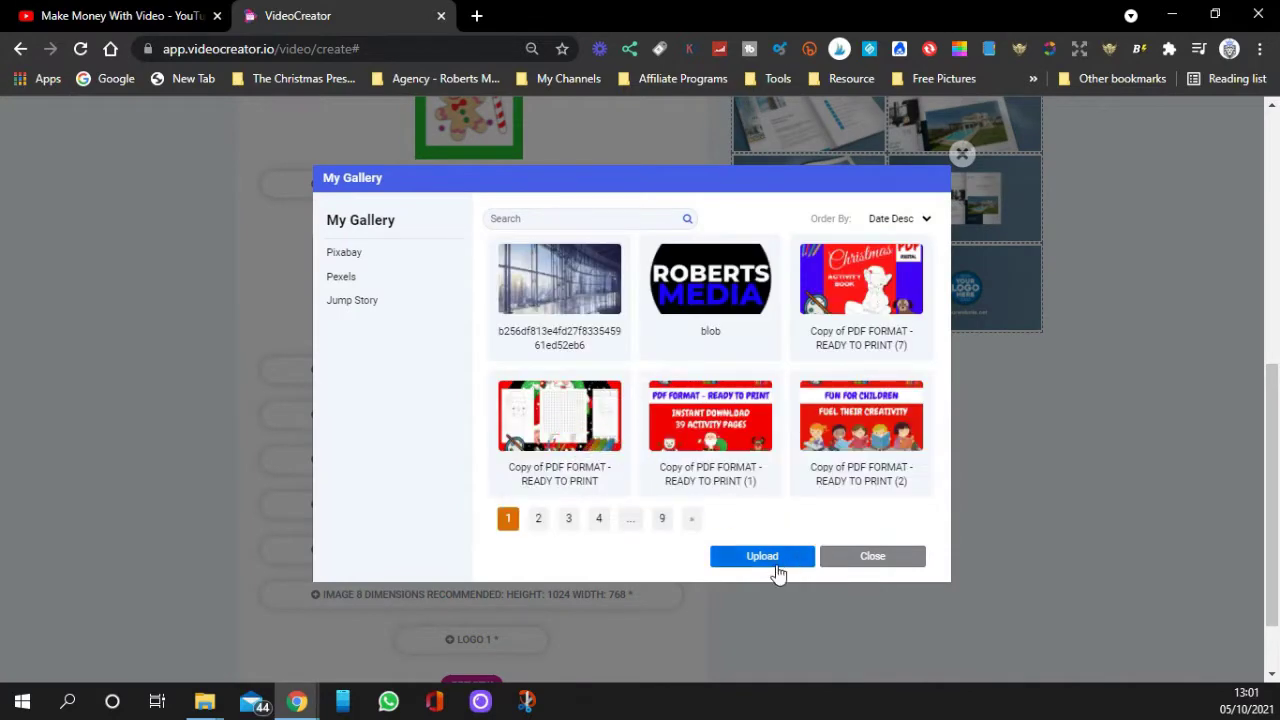
left_click(763, 560)
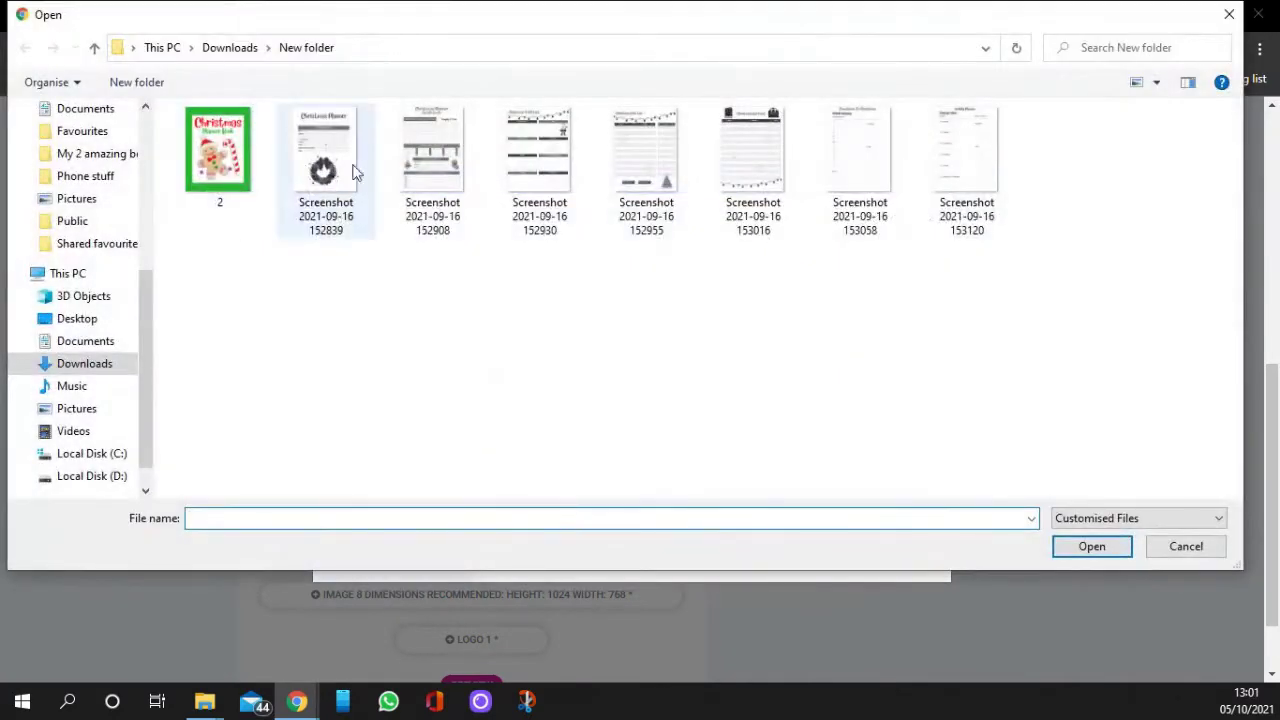
left_click(425, 170)
left_click(1062, 546)
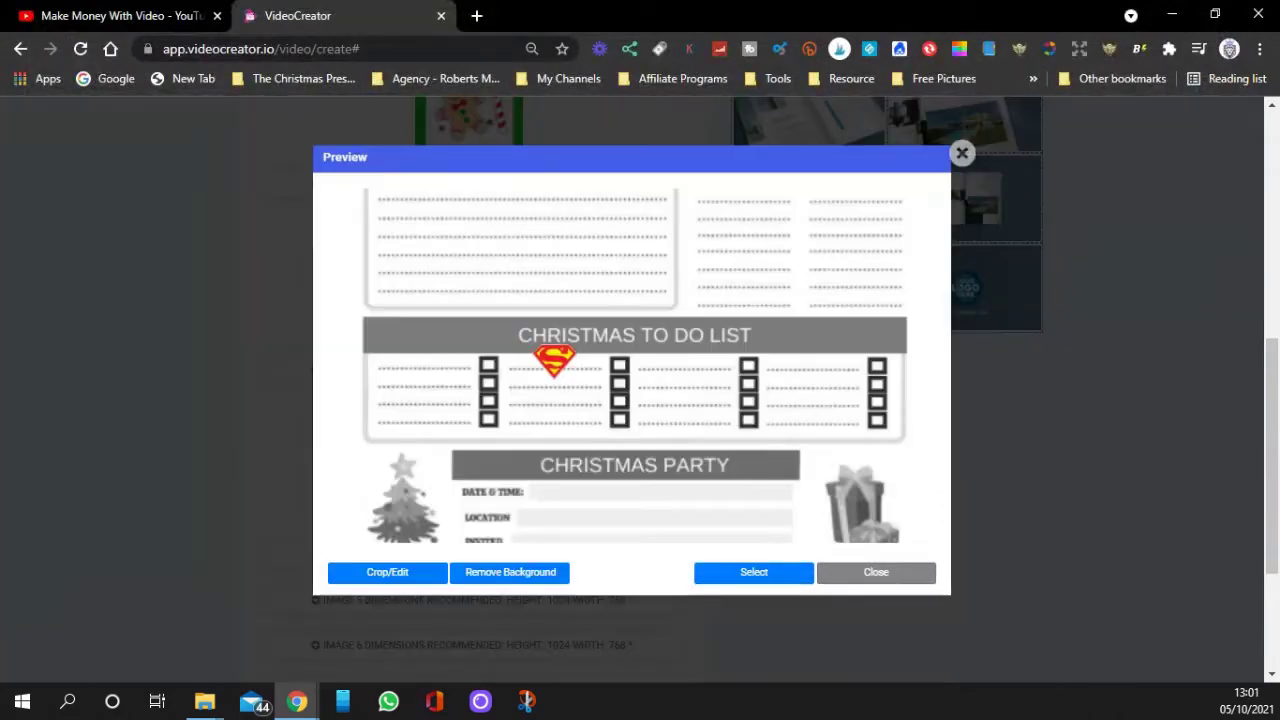
Step: Crop the Image 3 Quick Guide page to its side edges at 290 × 400, with the page shrunk into the frame, and accept it
left_click(395, 576)
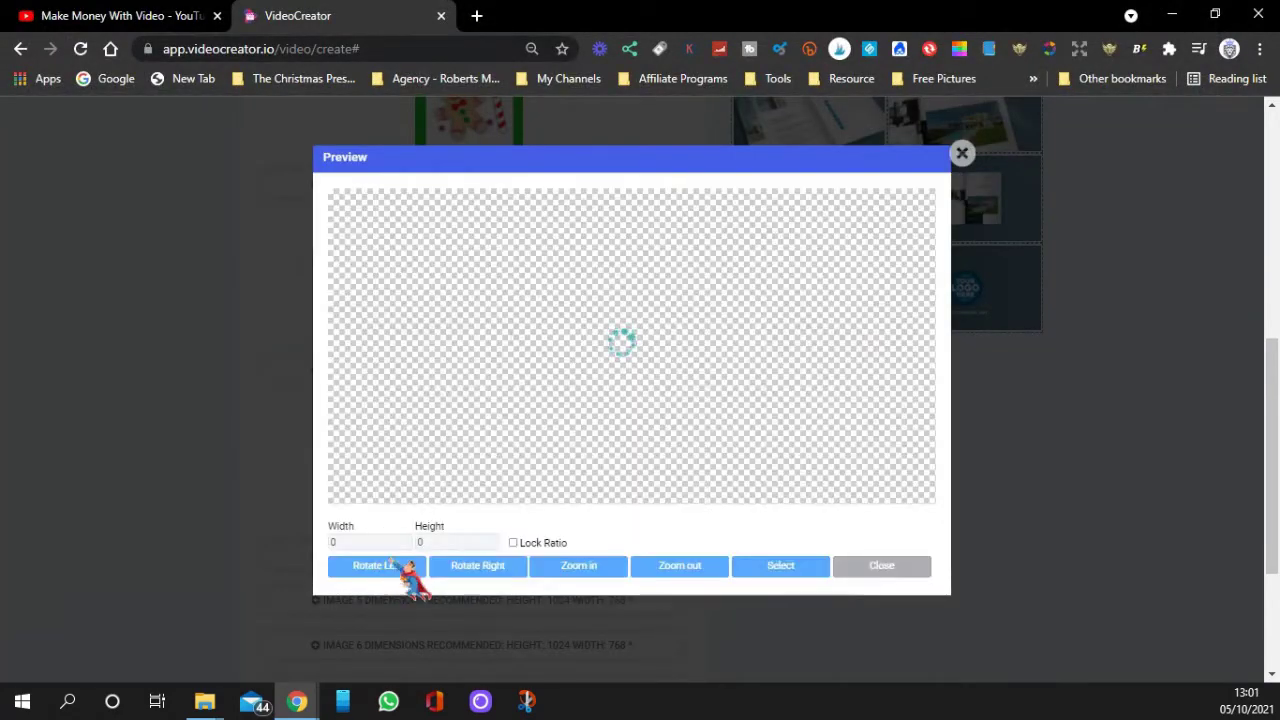
scroll(612, 327, "down", 6)
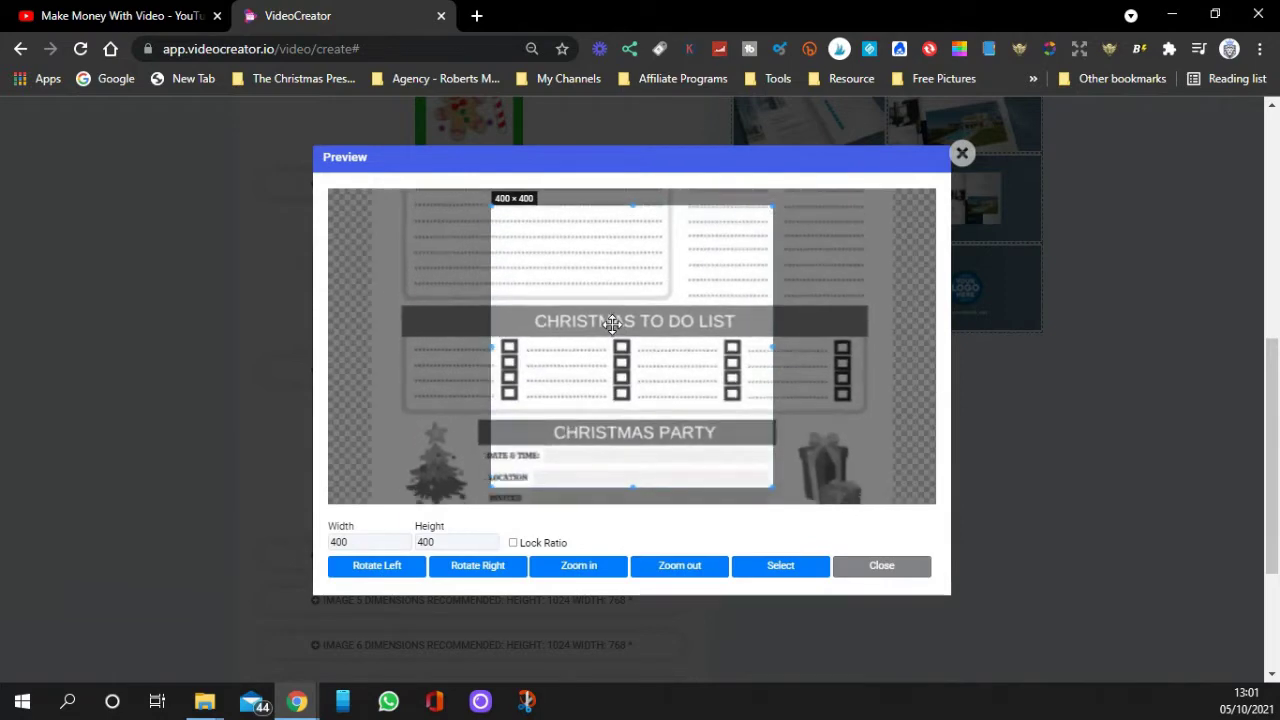
scroll(612, 325, "down", 4)
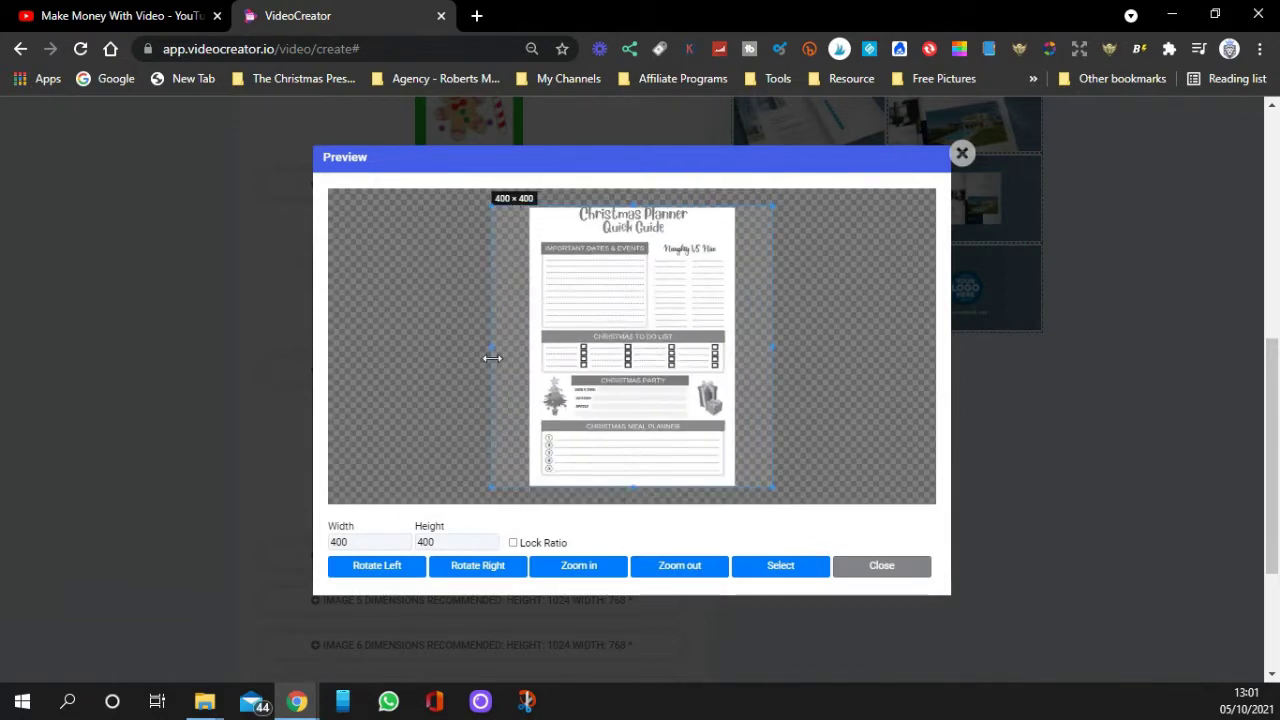
left_click_drag(492, 357, 530, 357)
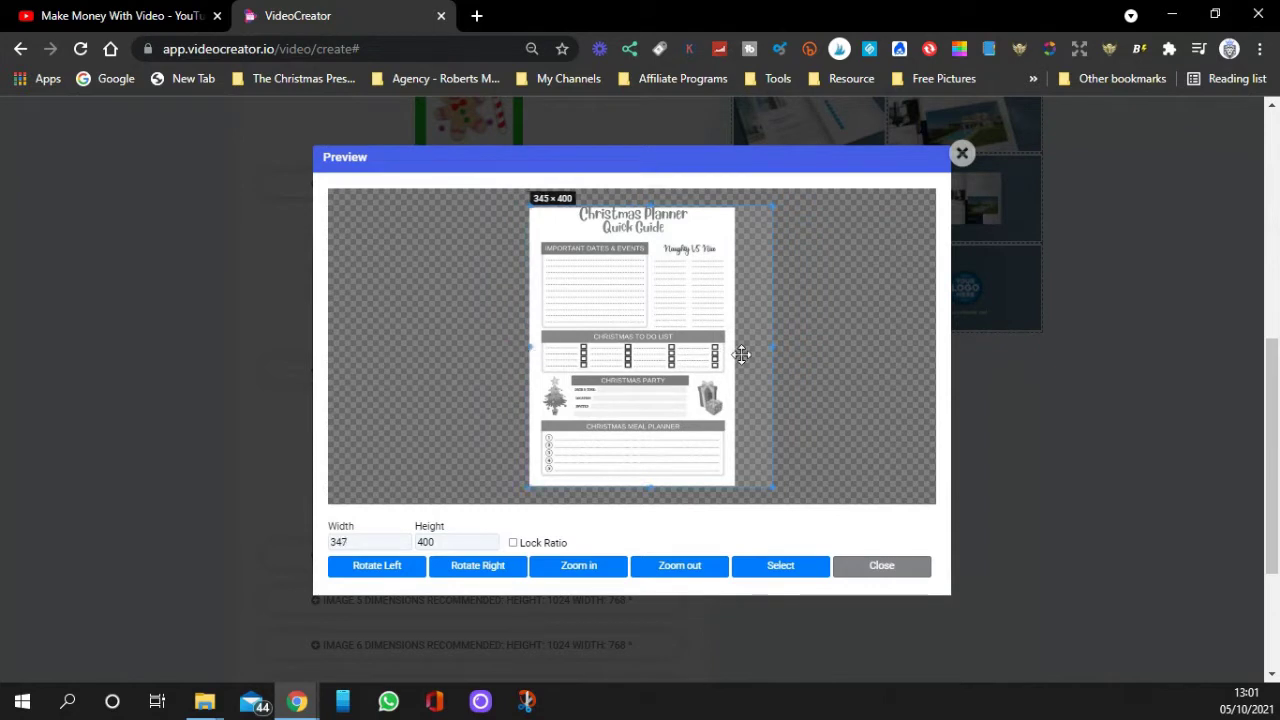
left_click_drag(771, 346, 736, 360)
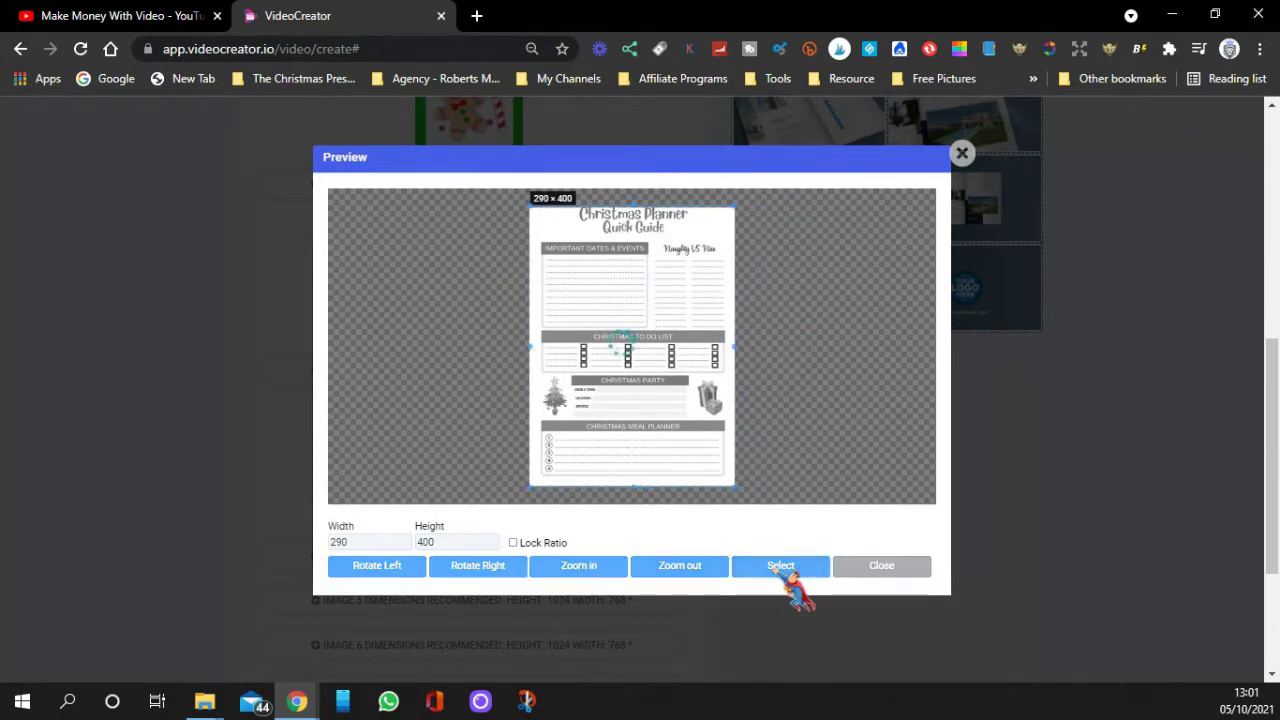
left_click(780, 566)
left_click(422, 567)
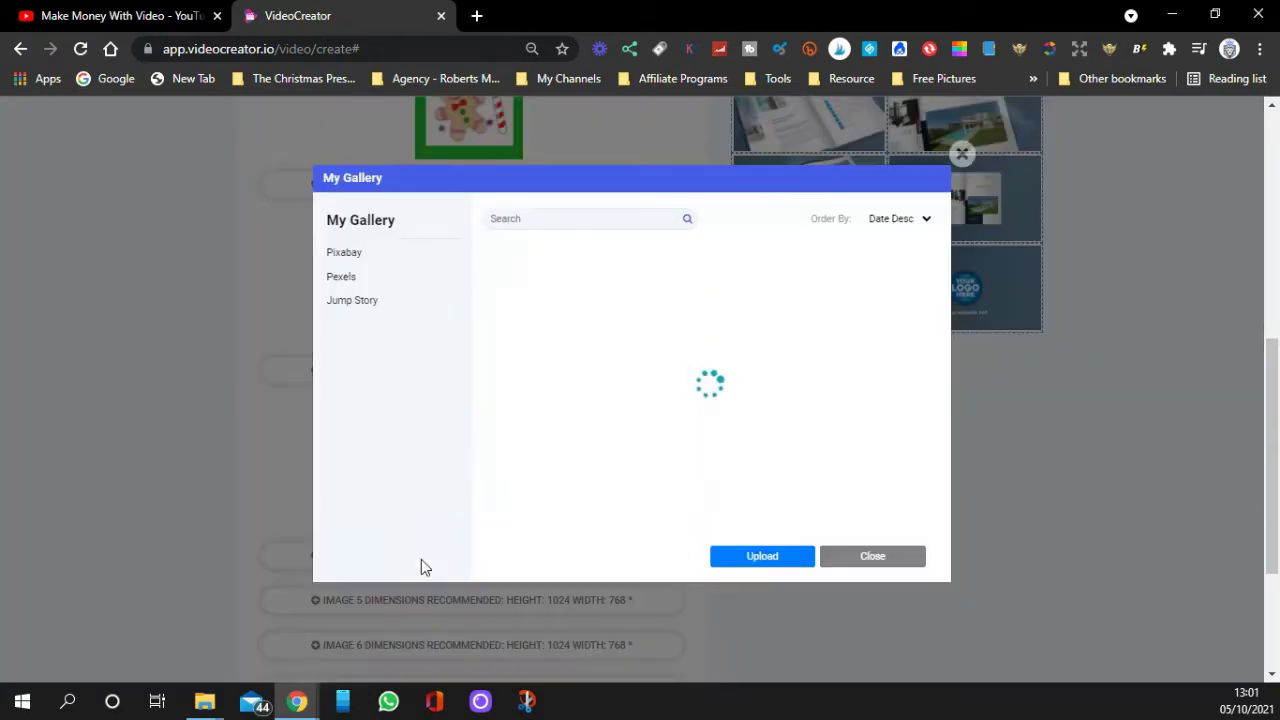
left_click(762, 557)
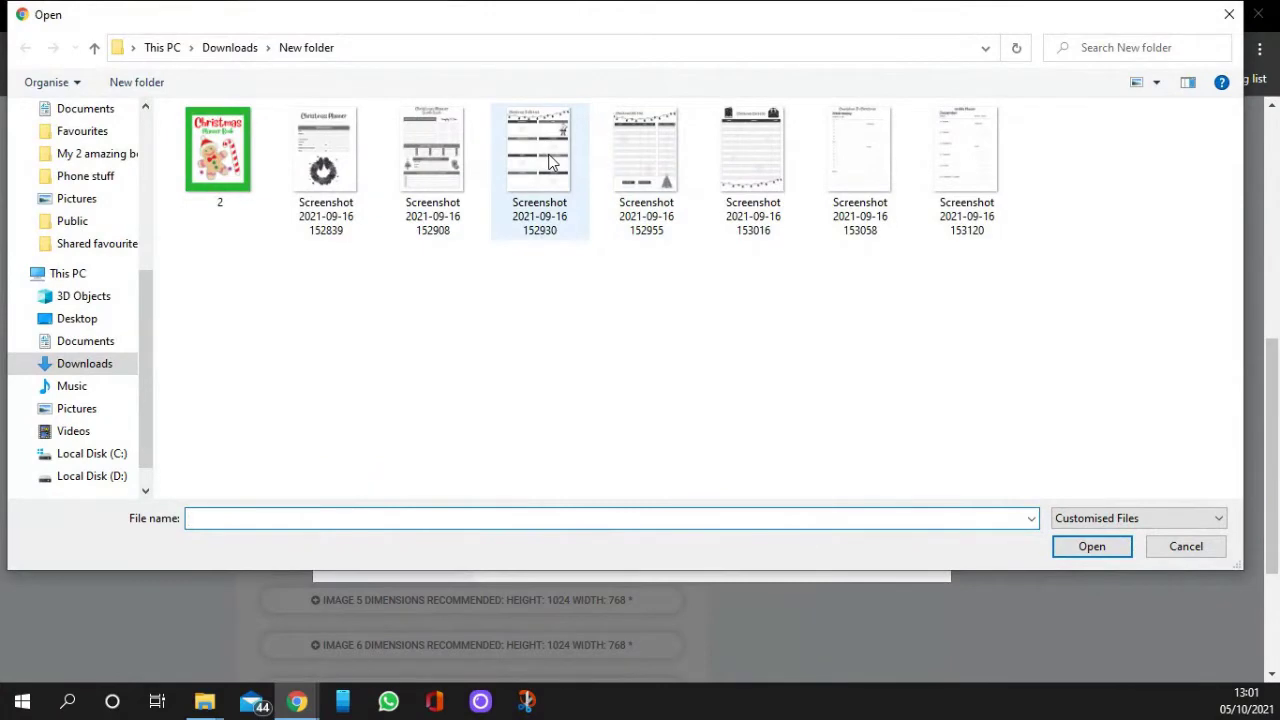
left_click(549, 162)
left_click(1092, 547)
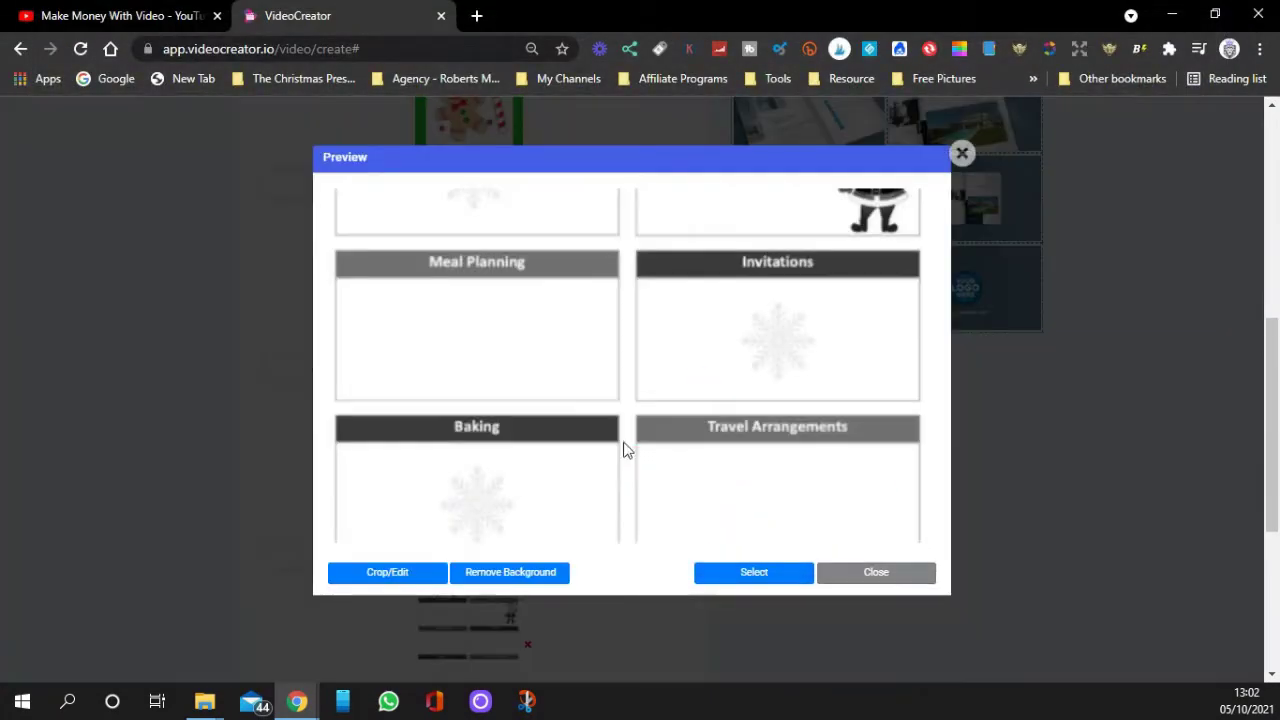
left_click(392, 574)
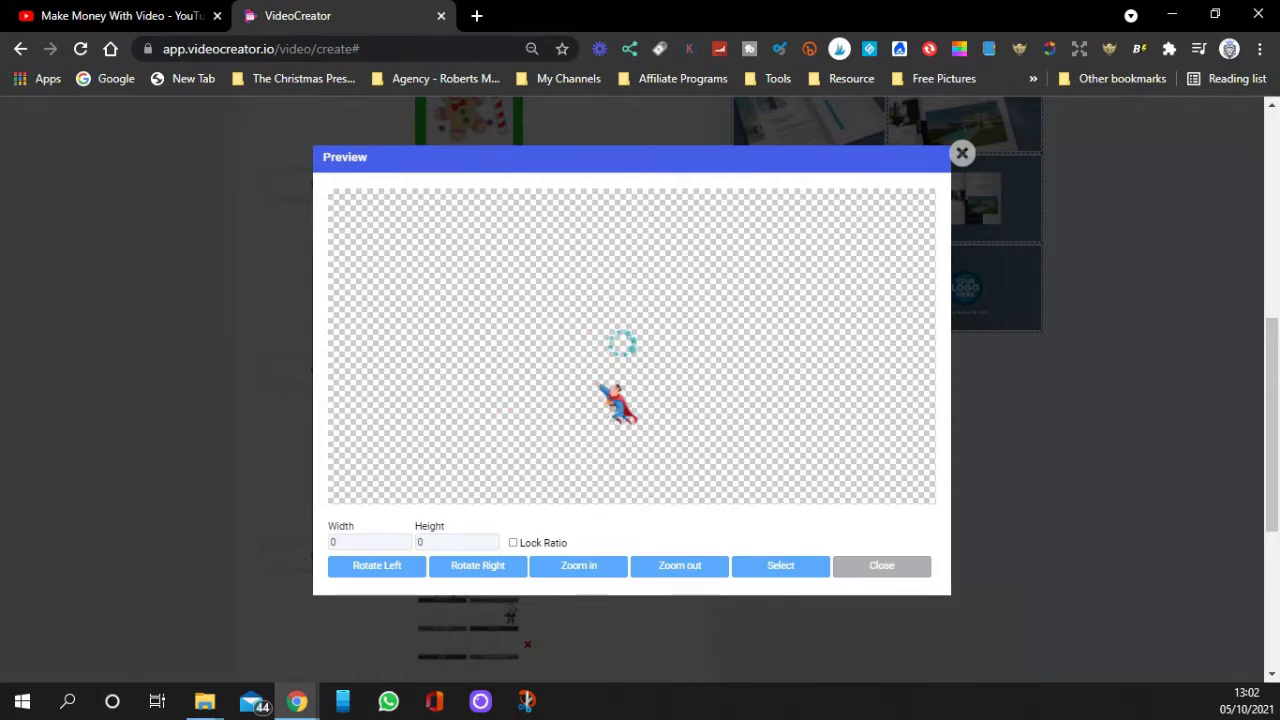
left_click(961, 153)
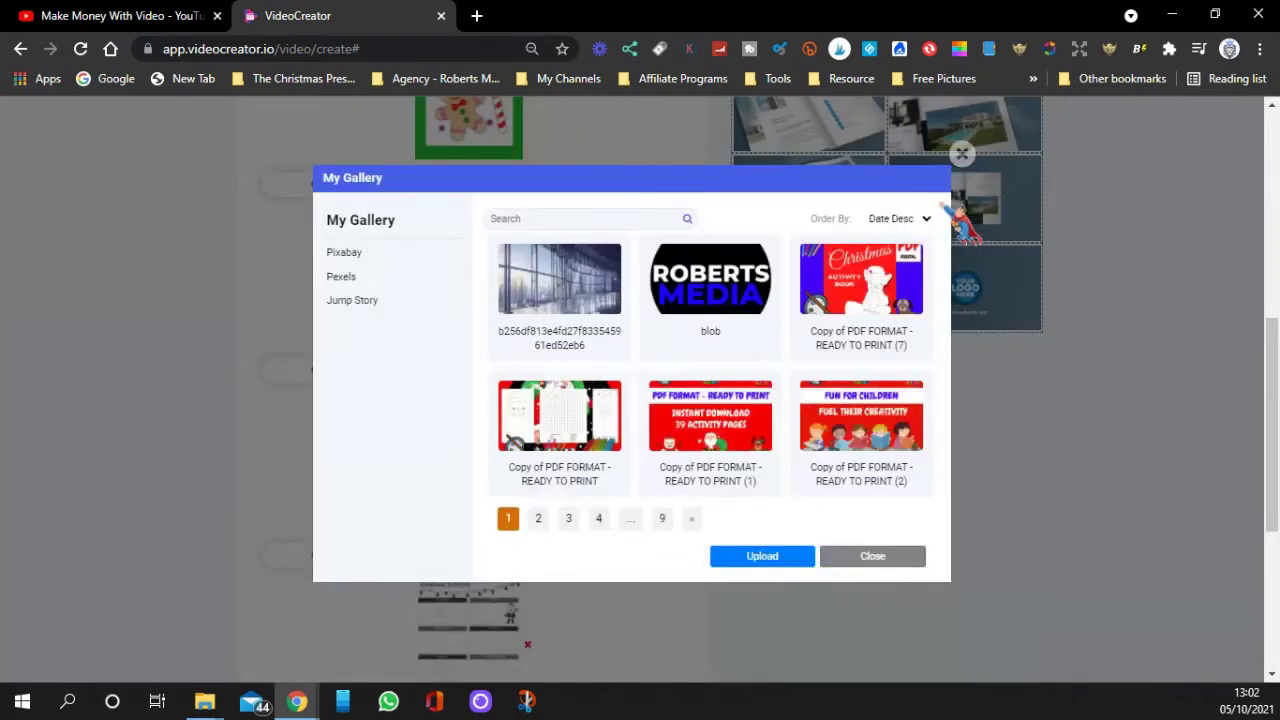
left_click(961, 153)
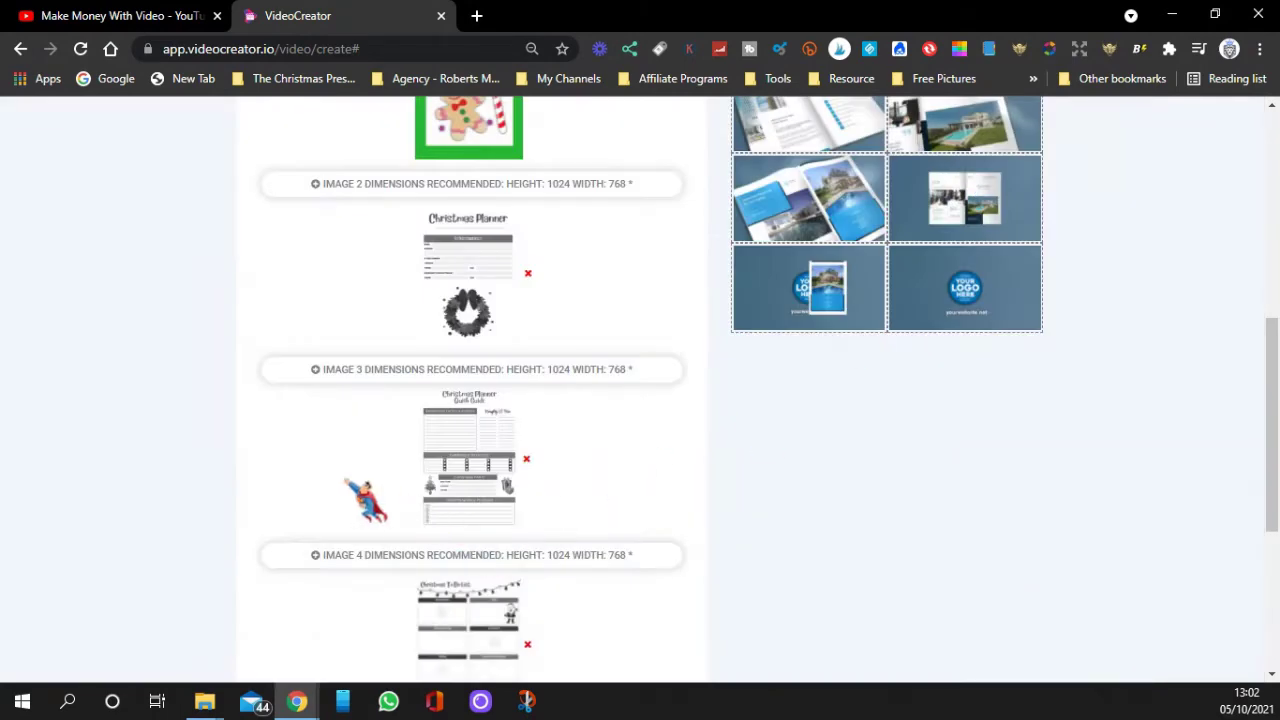
scroll(367, 500, "down", 1)
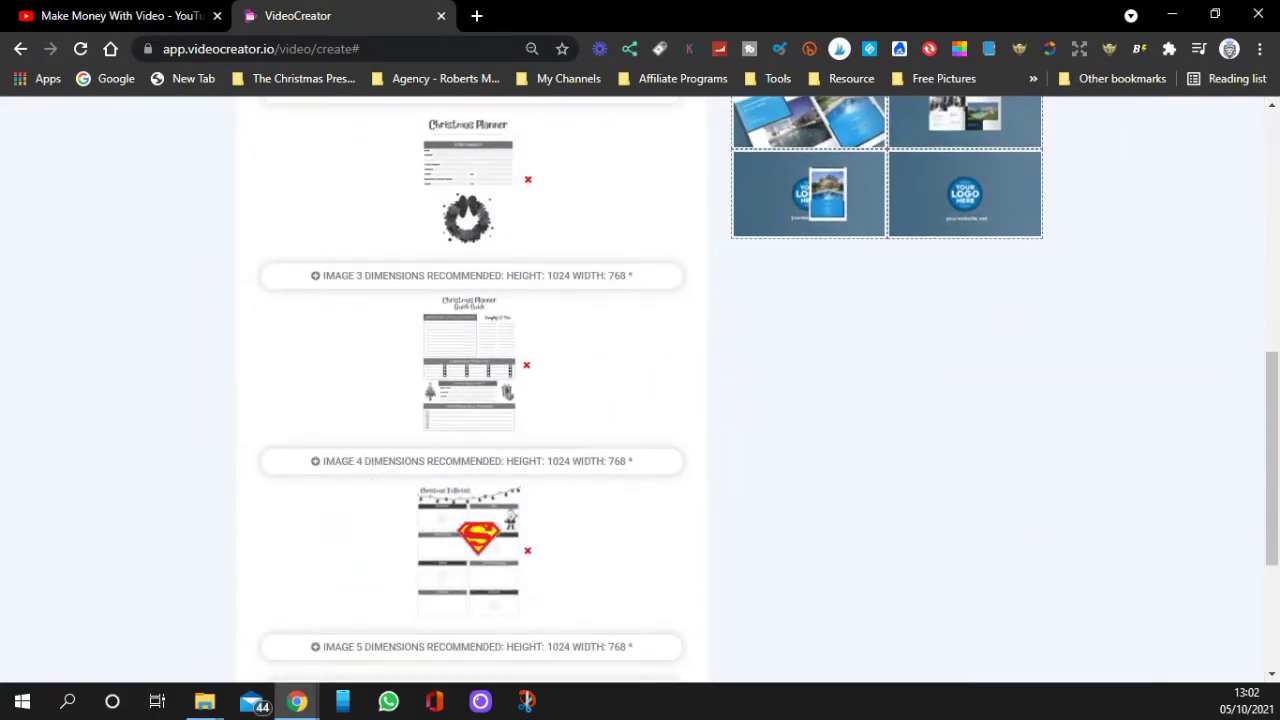
left_click(459, 470)
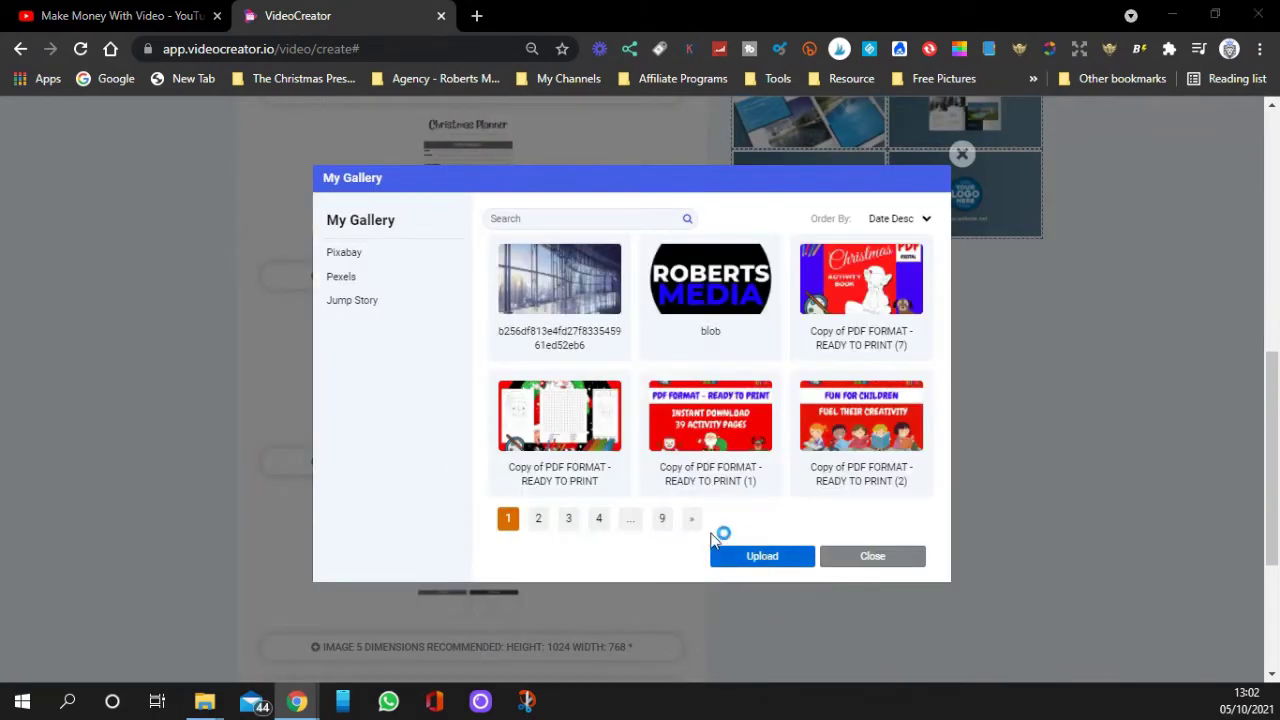
left_click(716, 550)
left_click(545, 170)
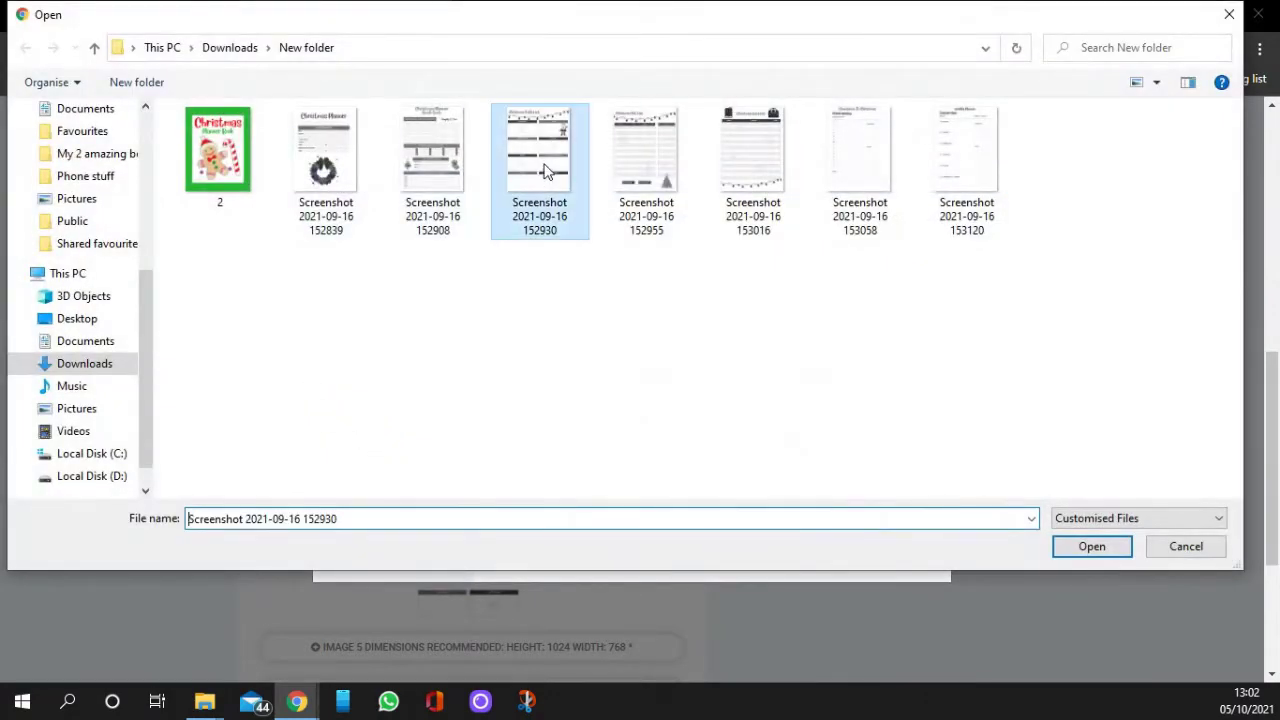
left_click(1092, 547)
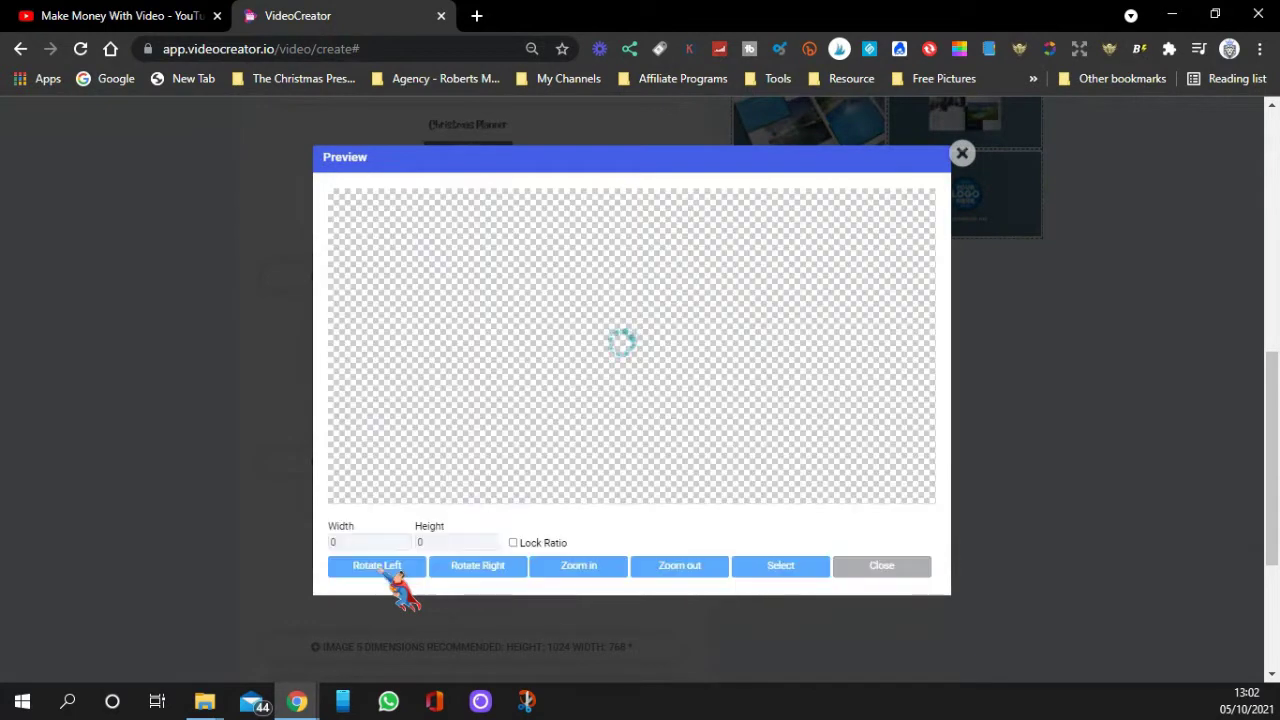
Step: Crop the Image 4 Christmas To Do List page to its edges at 301 × 400, with the whole page inside the frame, and accept it
scroll(611, 354, "down", 3)
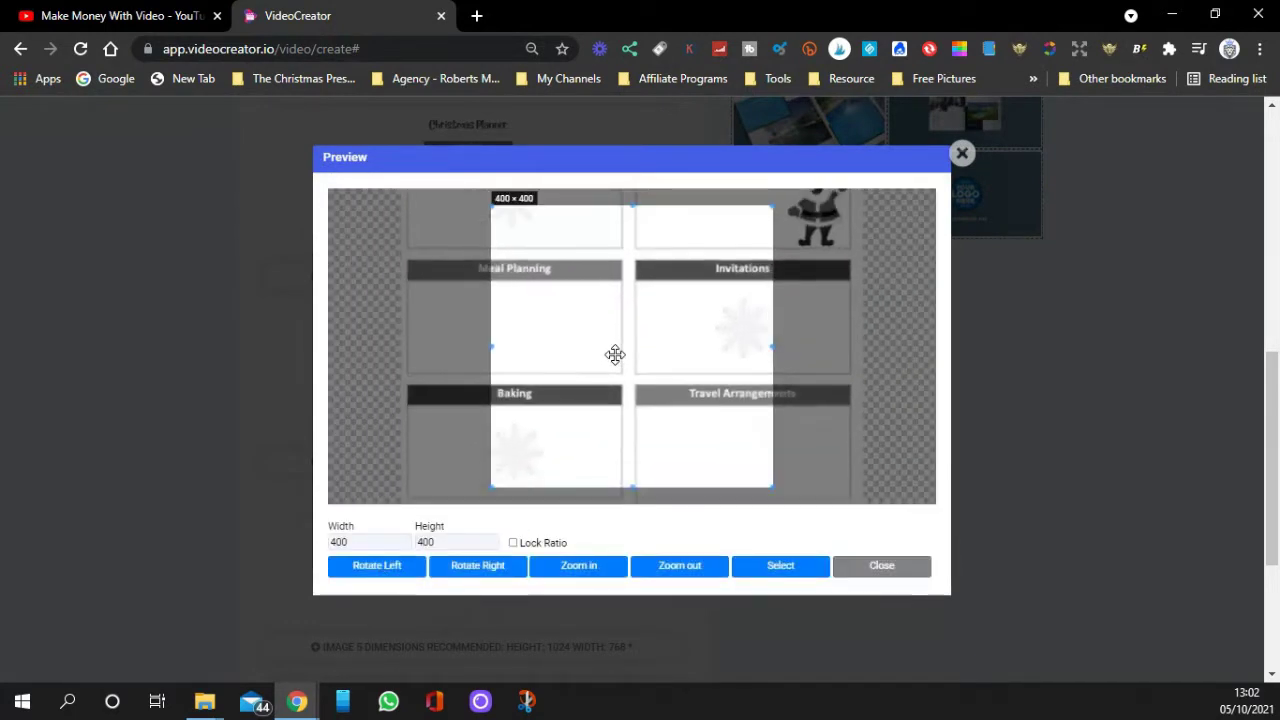
scroll(614, 354, "down", 5)
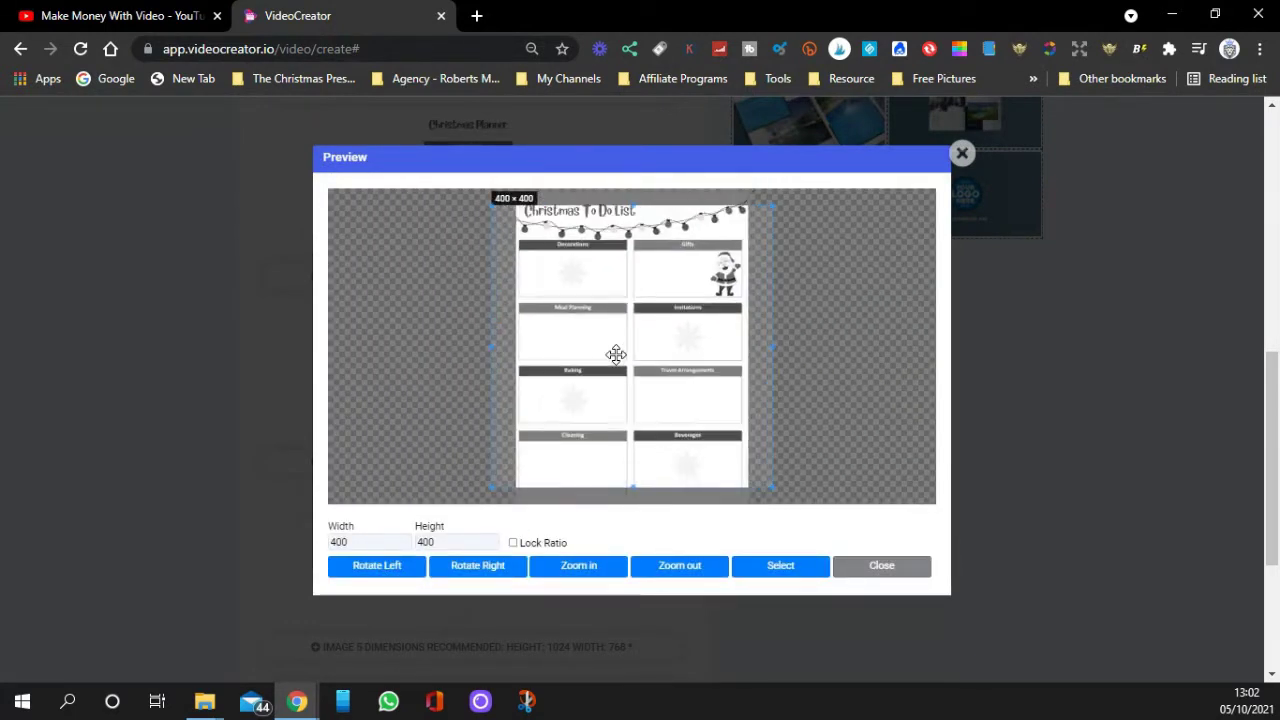
scroll(615, 355, "down", 1)
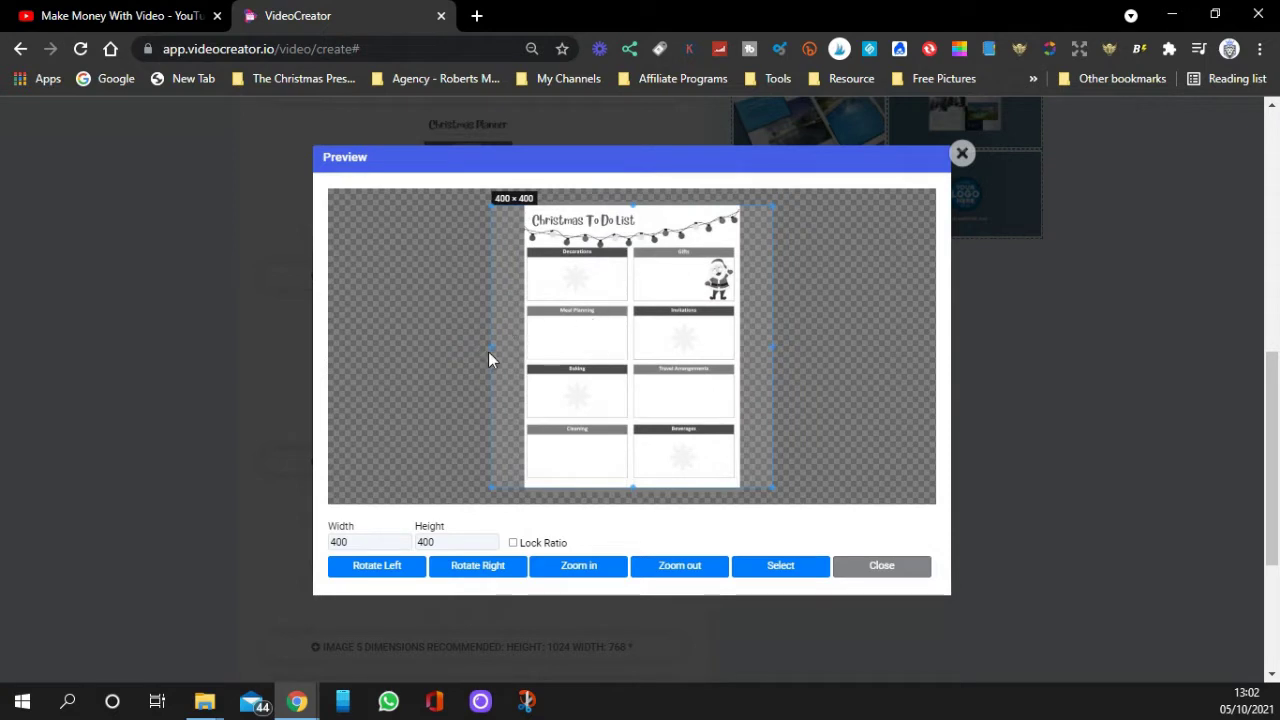
left_click_drag(488, 346, 522, 348)
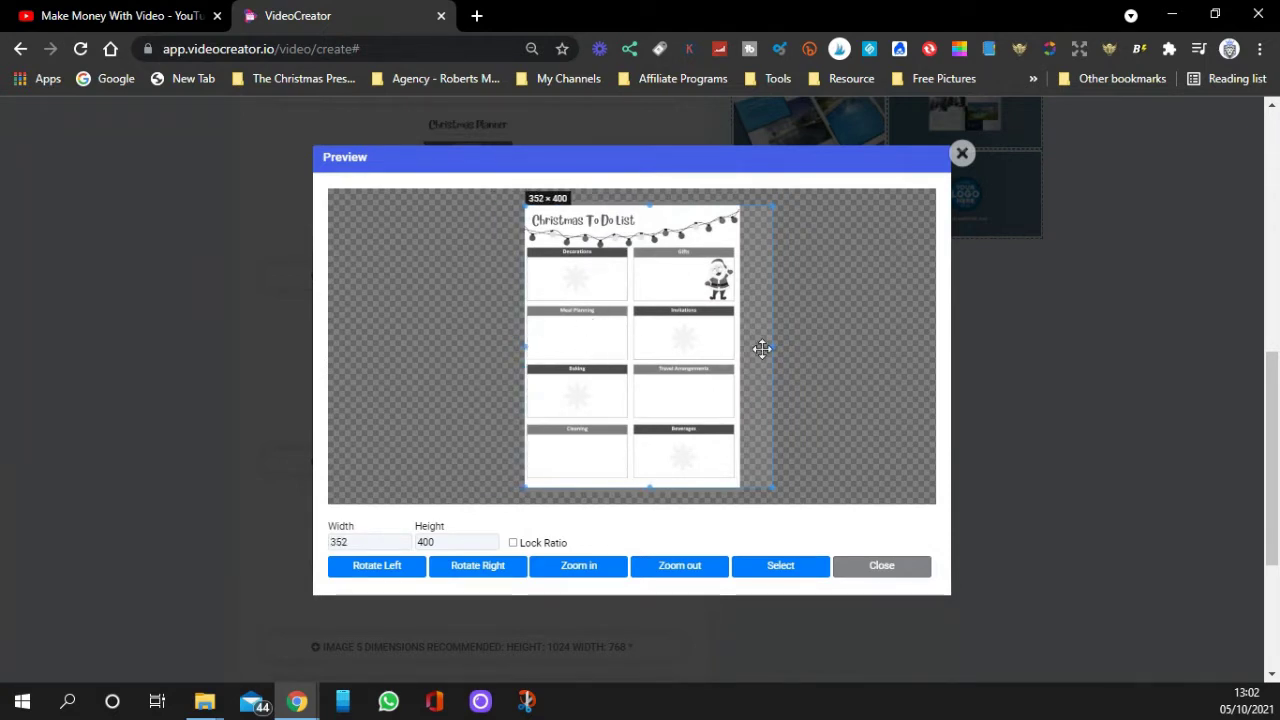
left_click_drag(774, 347, 739, 352)
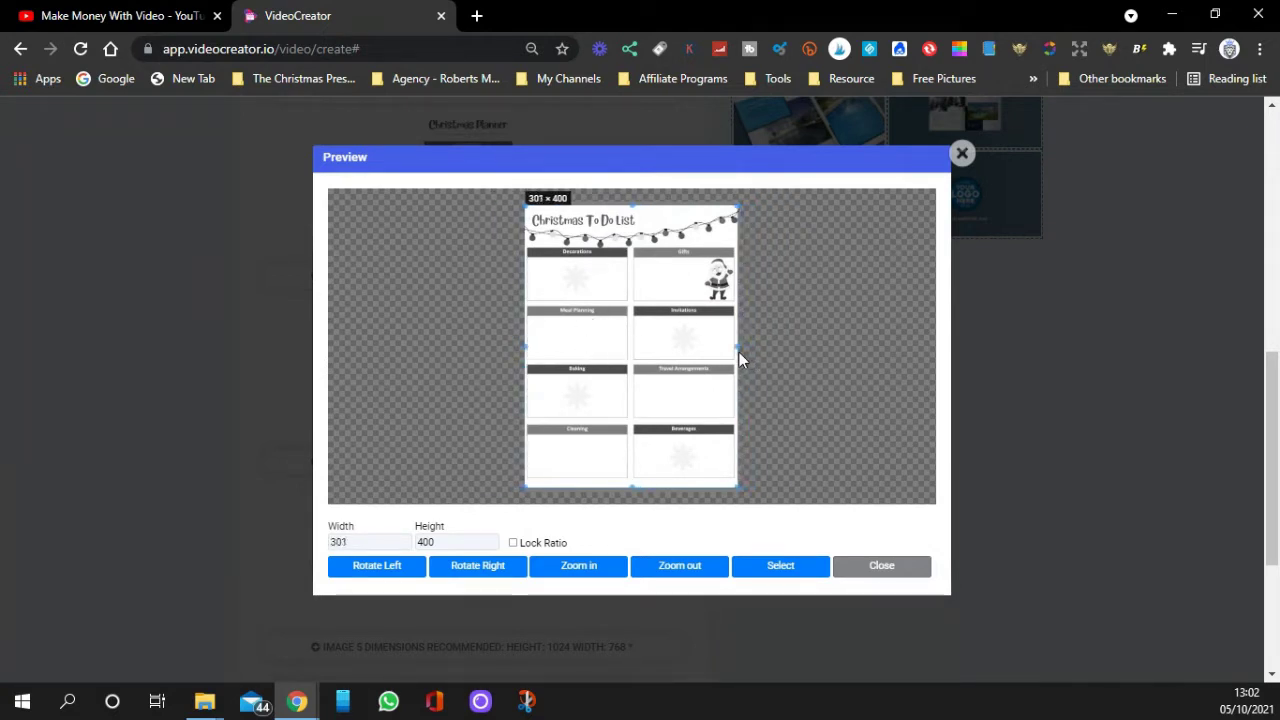
left_click(777, 566)
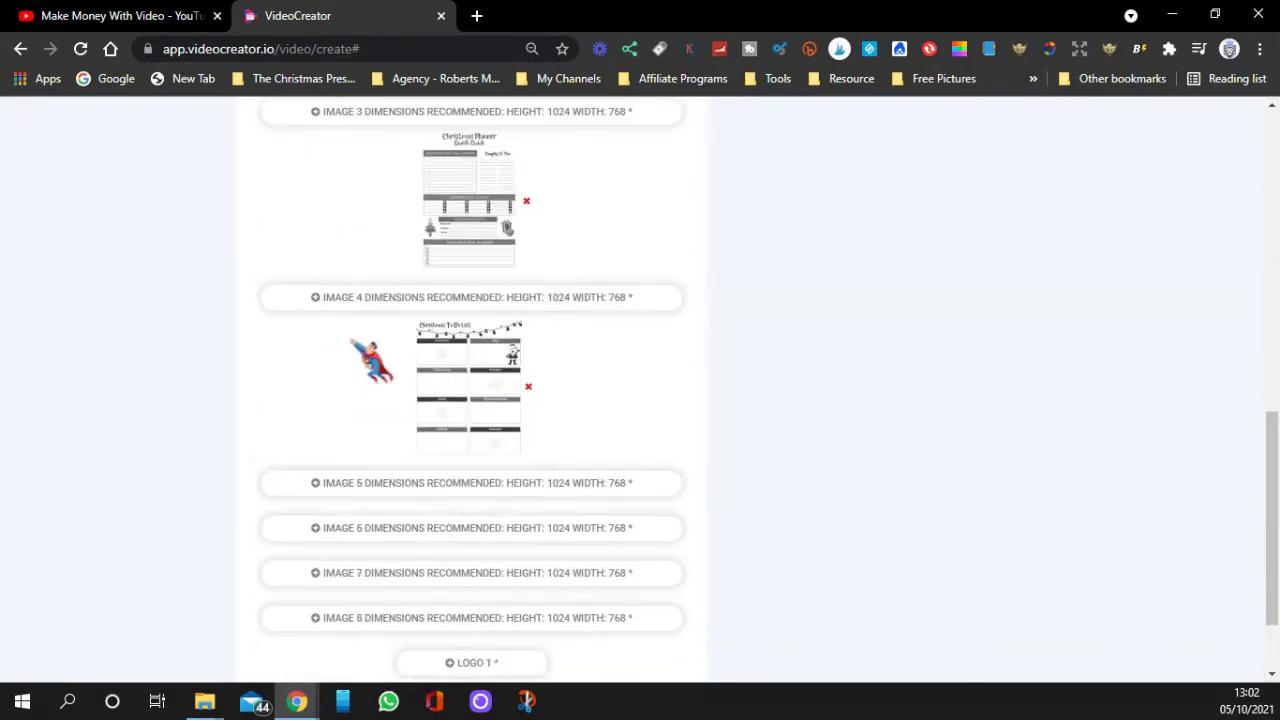
scroll(420, 375, "down", 2)
left_click(469, 376)
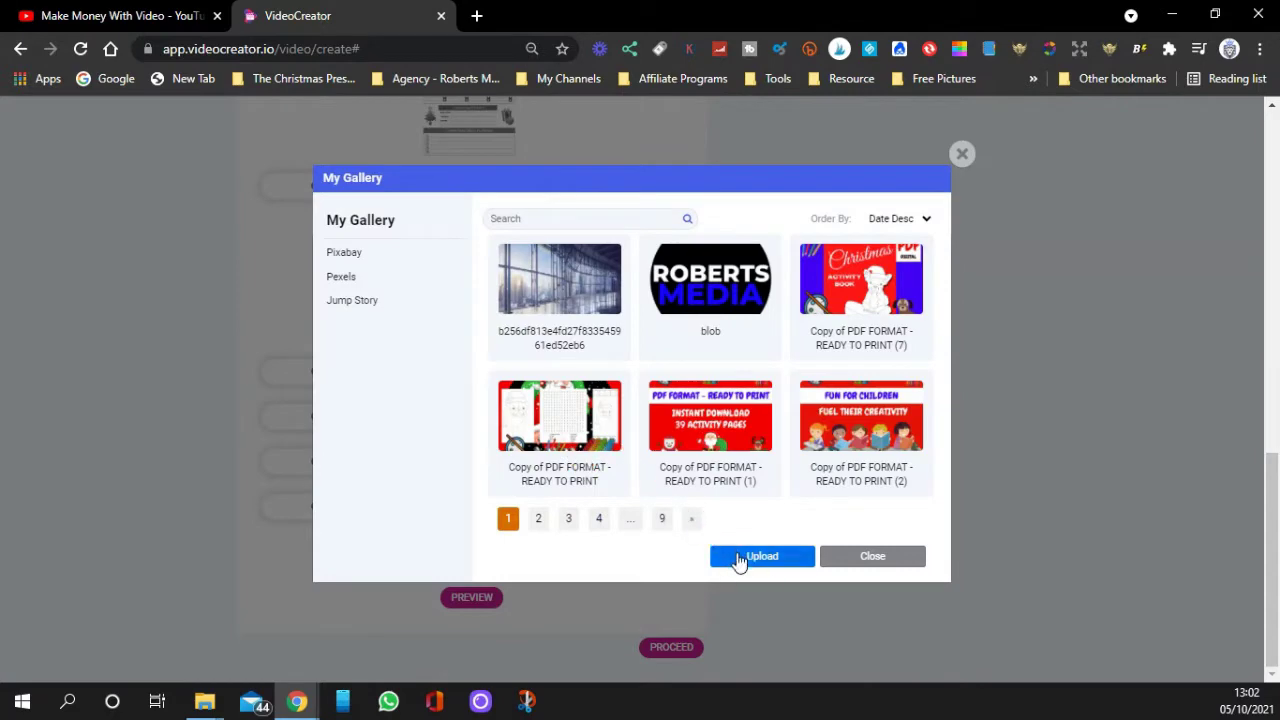
left_click(726, 554)
left_click(660, 172)
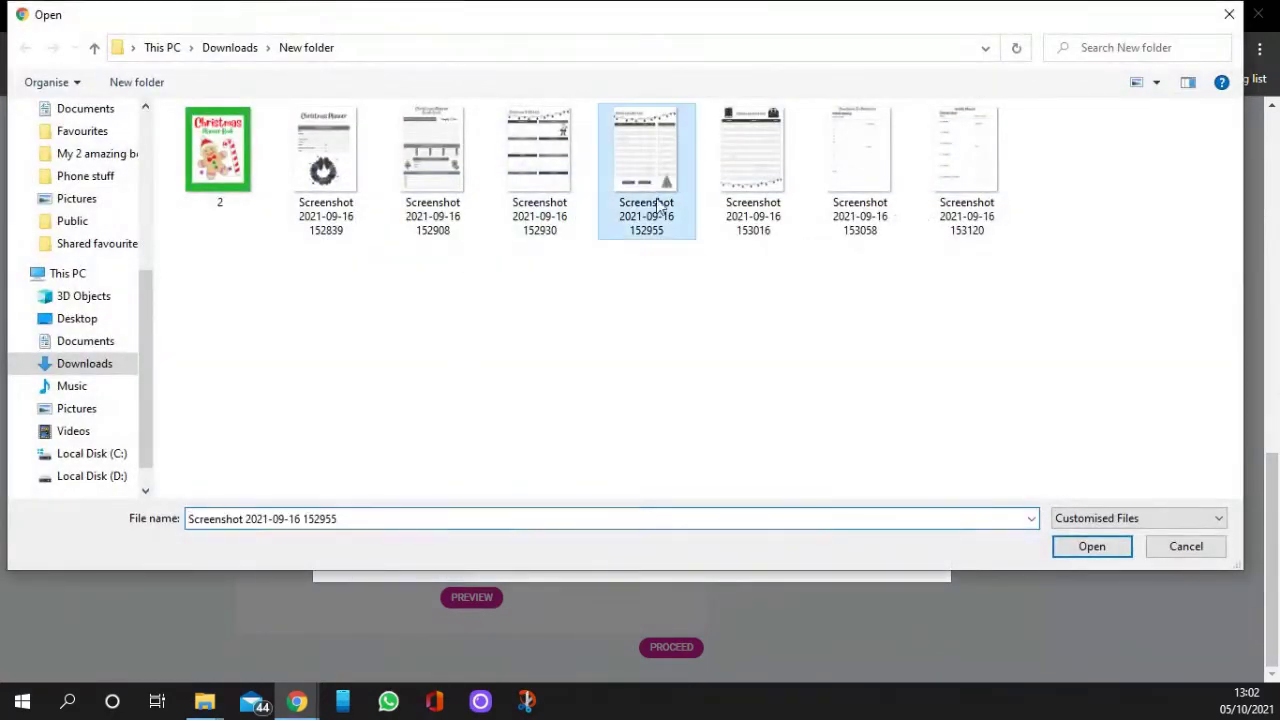
left_click(1068, 546)
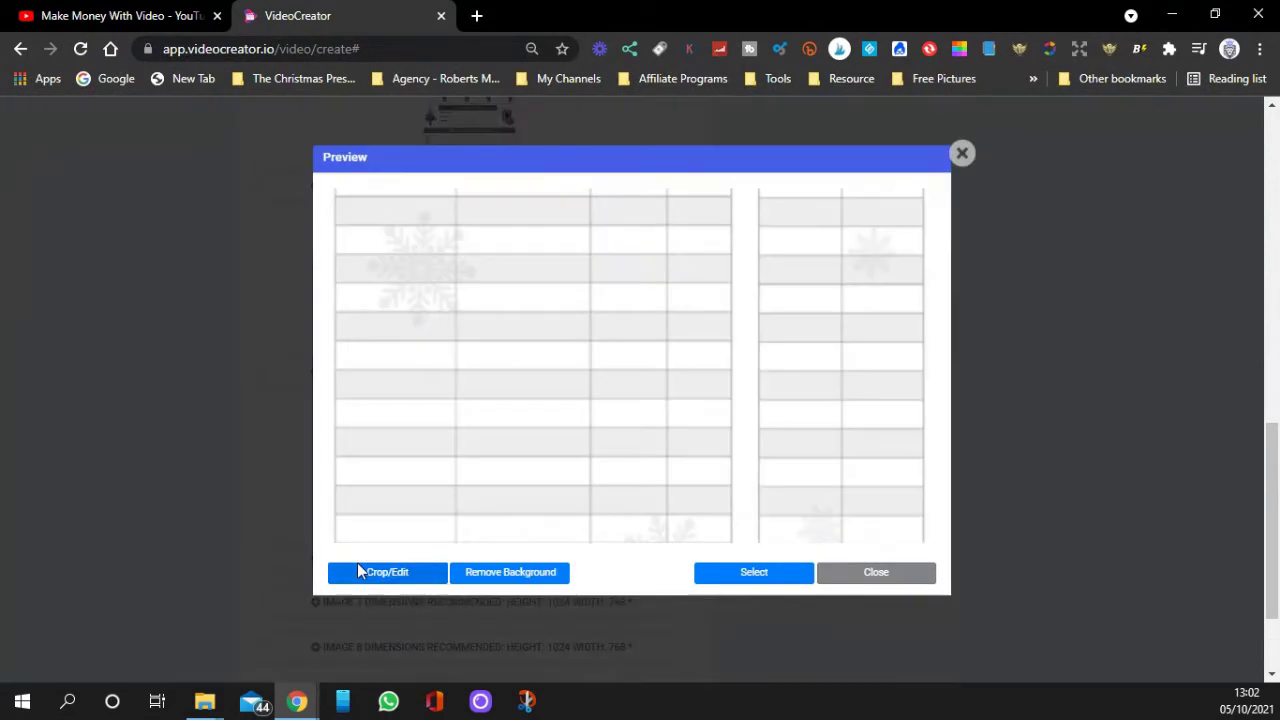
Step: Crop the Image 5 Christmas Gift List page to its side edges at about 288 × 400, with the page shrunk into the frame, and accept it
left_click(362, 570)
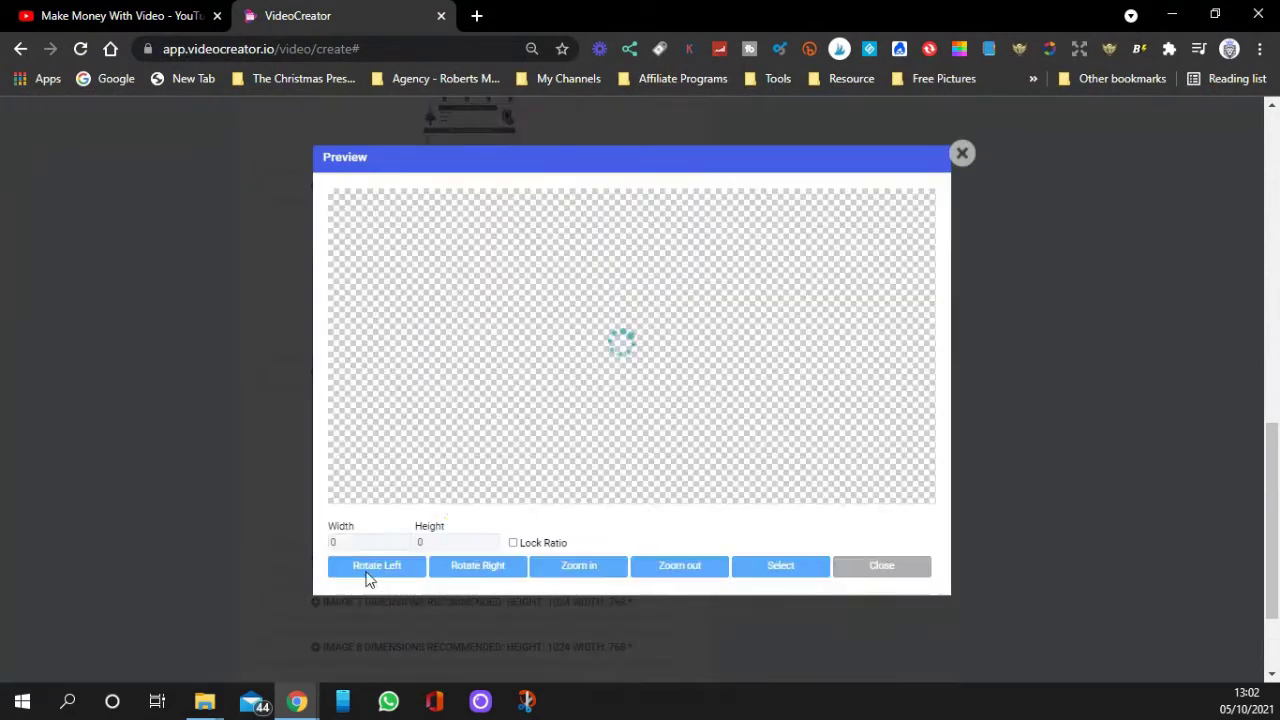
scroll(612, 330, "down", 10)
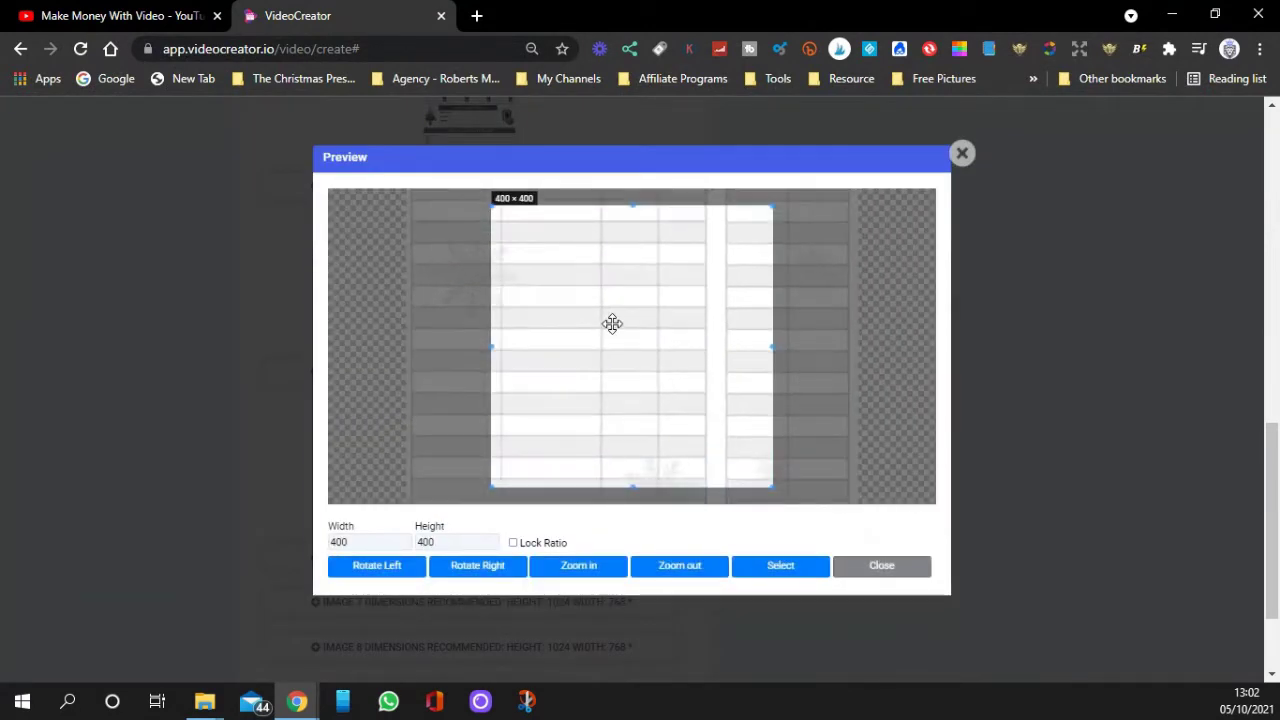
scroll(612, 323, "down", 3)
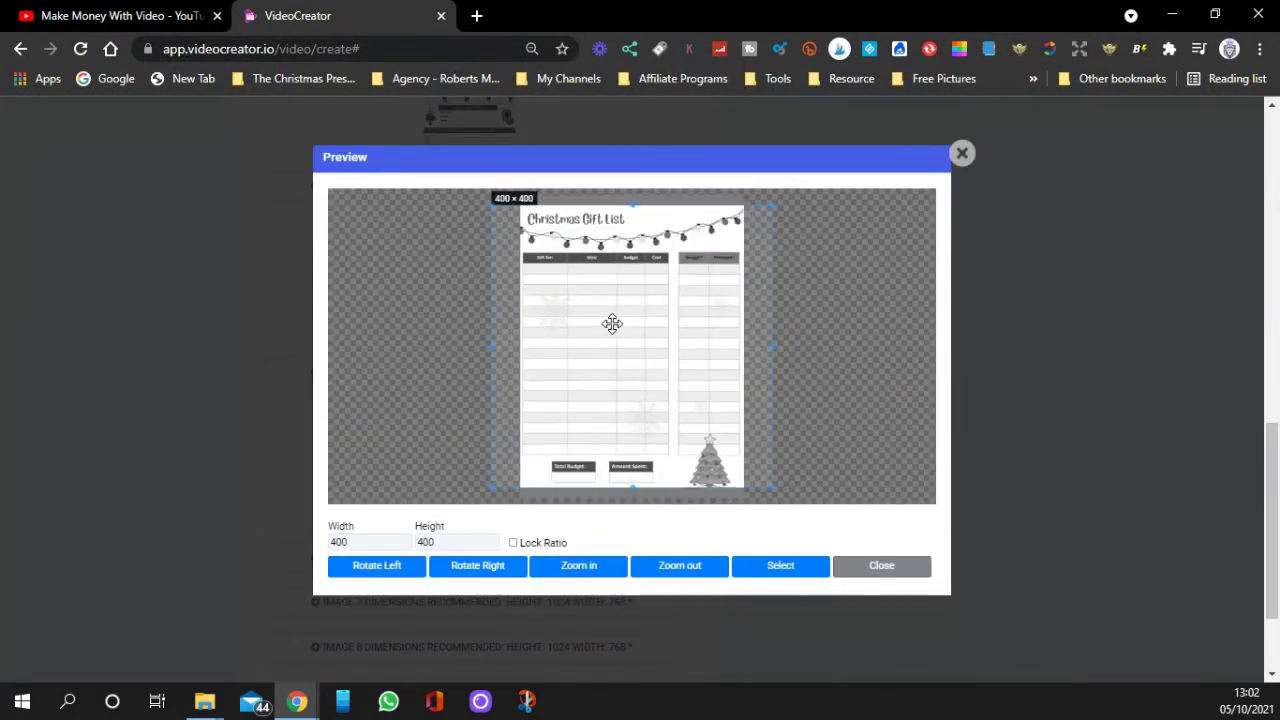
scroll(612, 323, "down", 1)
left_click_drag(499, 347, 532, 360)
left_click_drag(775, 345, 735, 355)
left_click(795, 568)
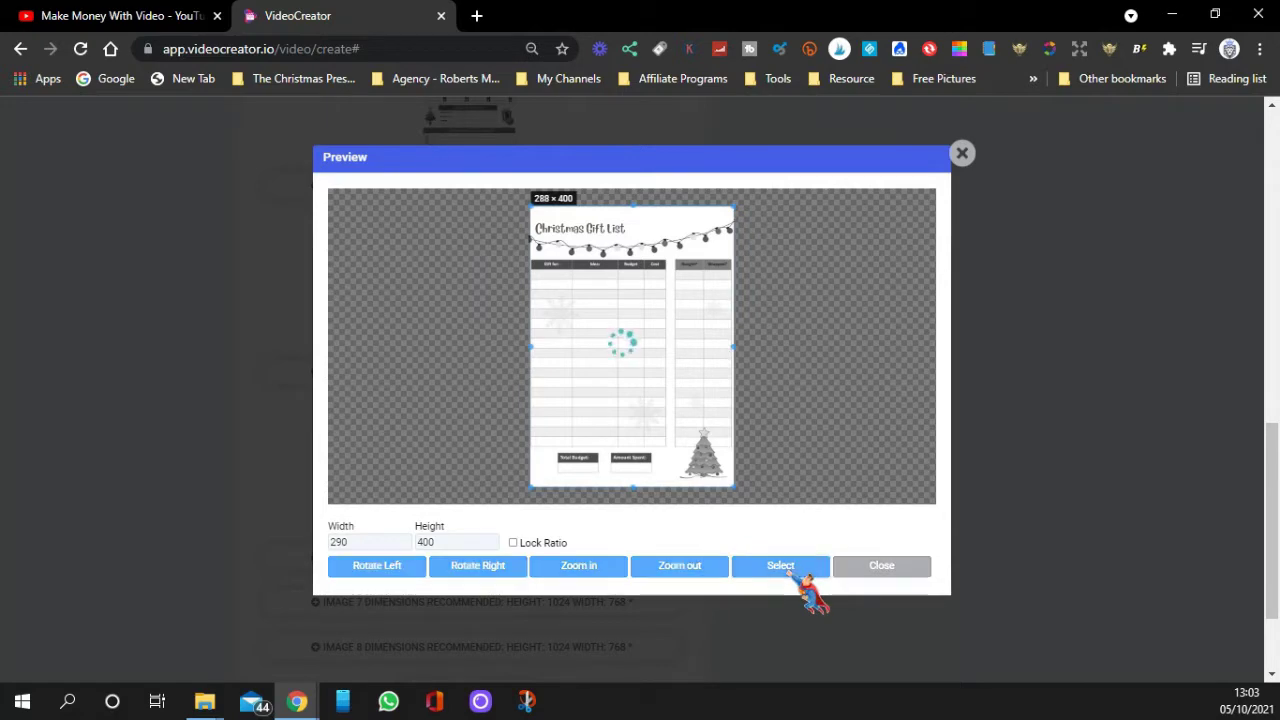
scroll(330, 488, "down", 3)
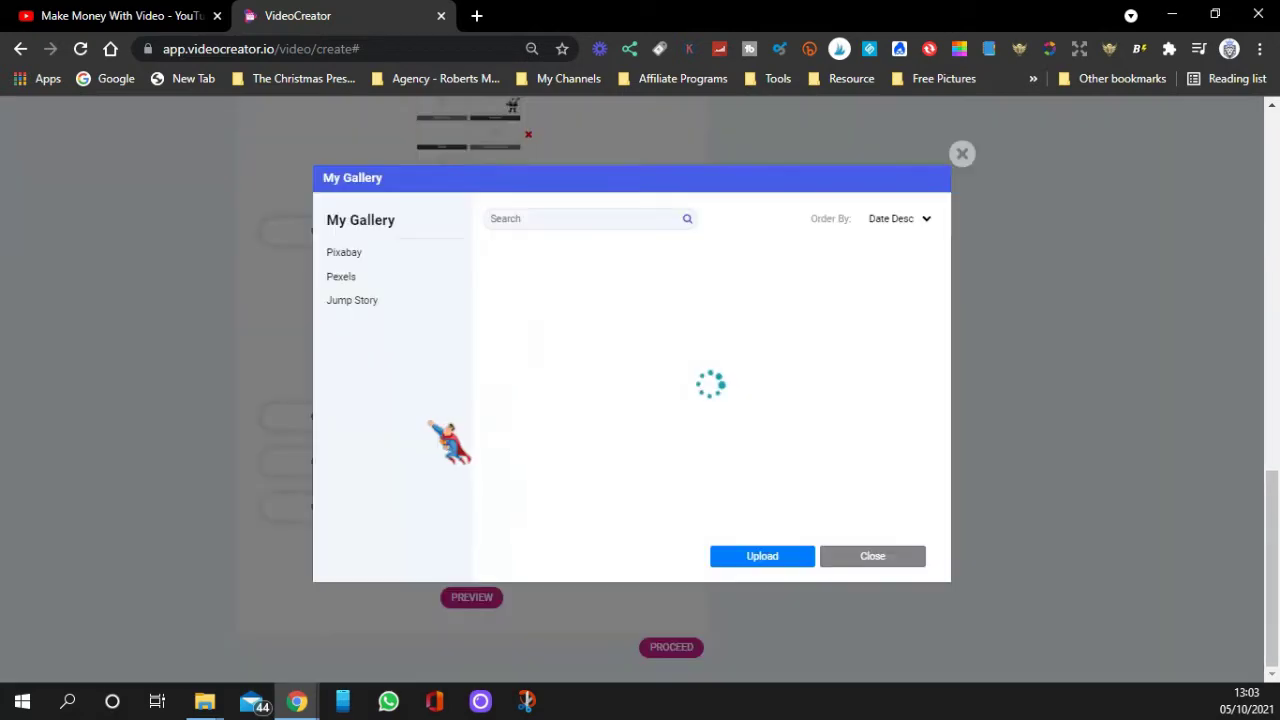
left_click(432, 420)
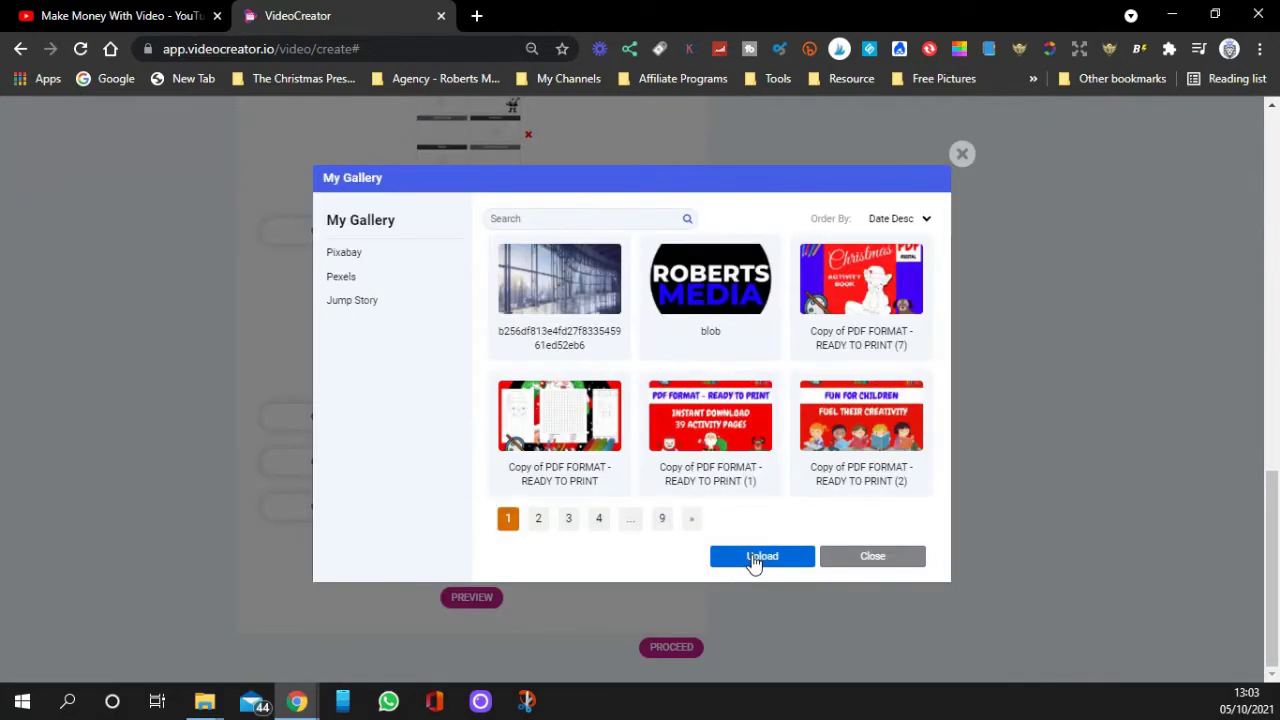
left_click(757, 557)
left_click(753, 160)
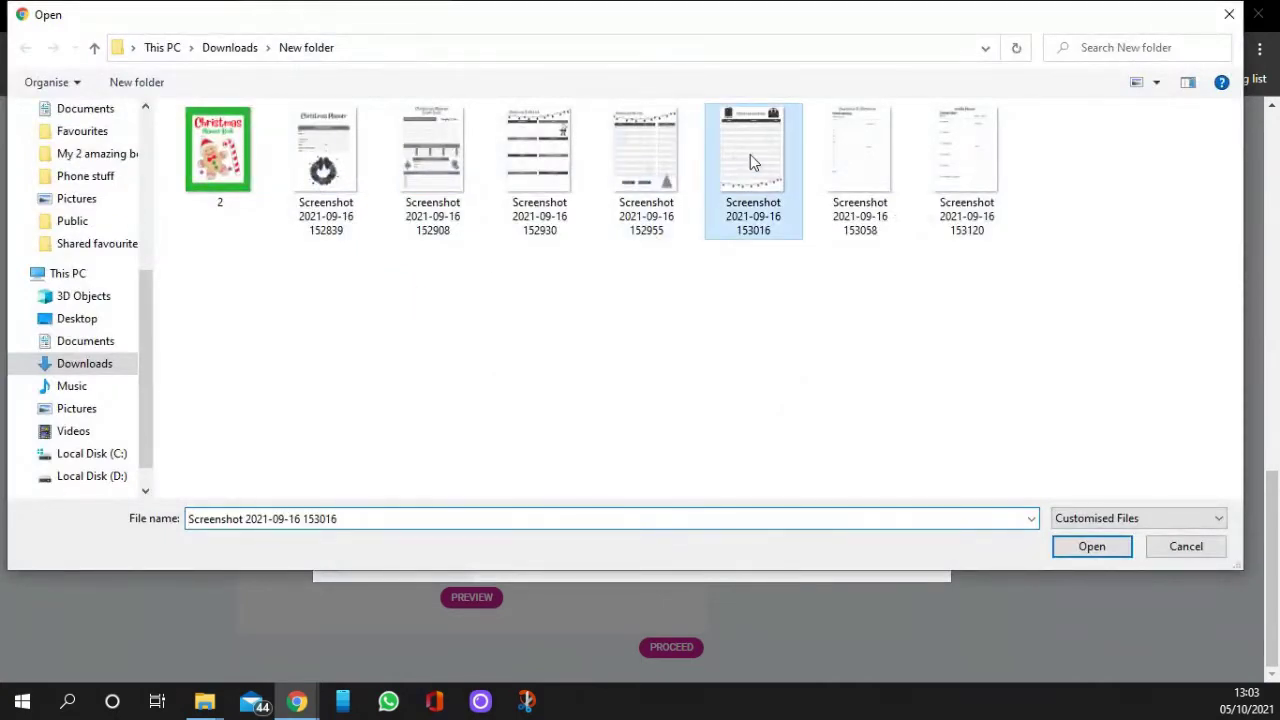
left_click(1090, 548)
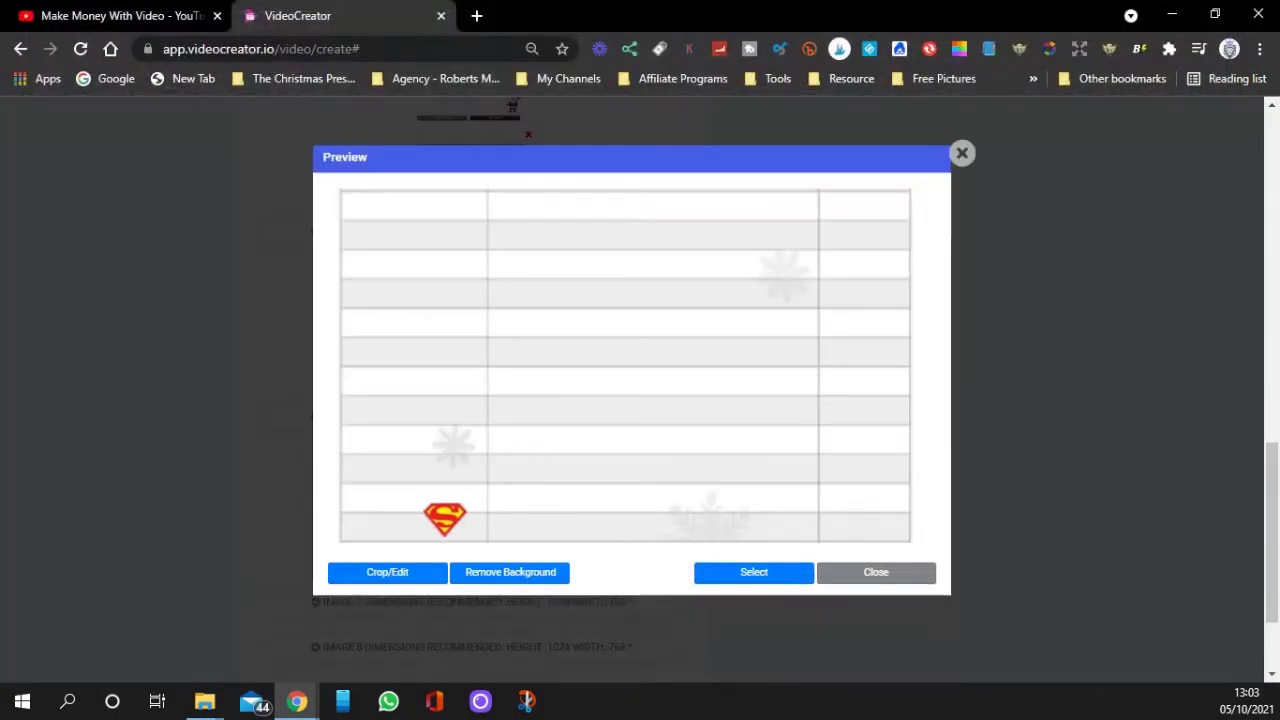
Step: Crop the Image 6 Christmas Card List page to its side edges at 305 × 400, with the page shrunk into the frame, and accept it
left_click(388, 573)
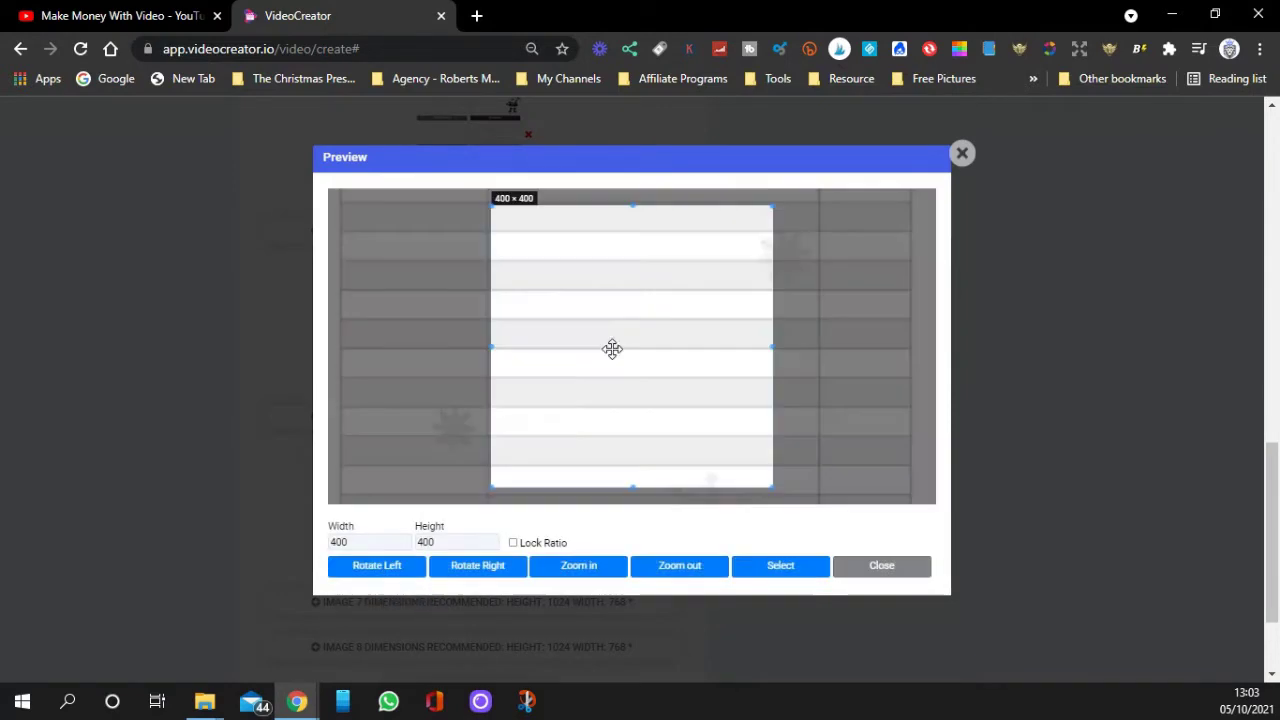
scroll(613, 329, "down", 5)
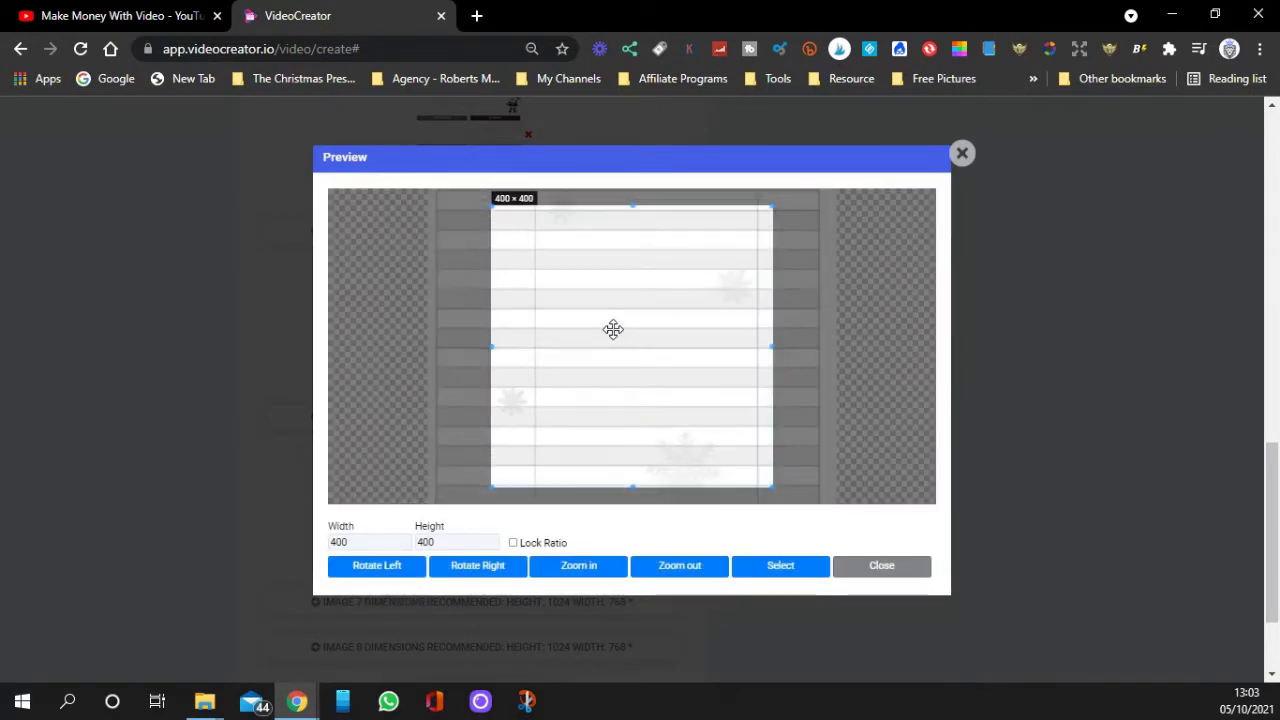
scroll(617, 327, "down", 8)
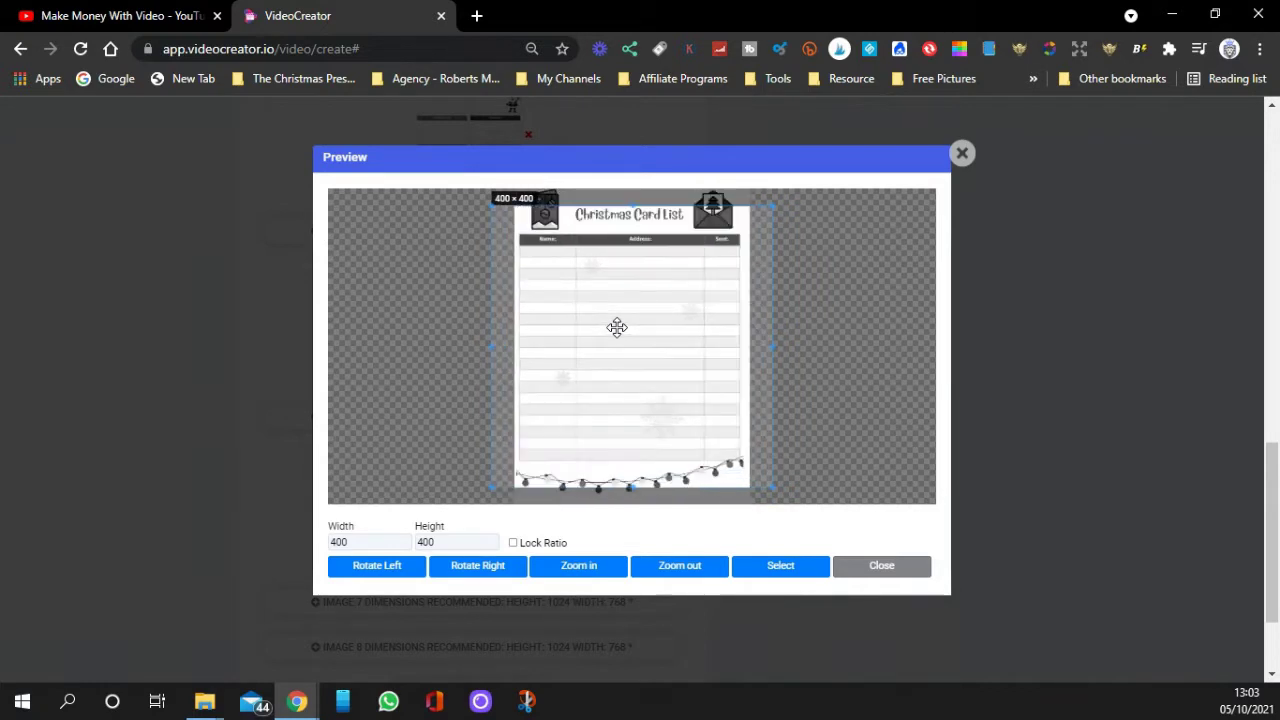
scroll(617, 327, "up", 1)
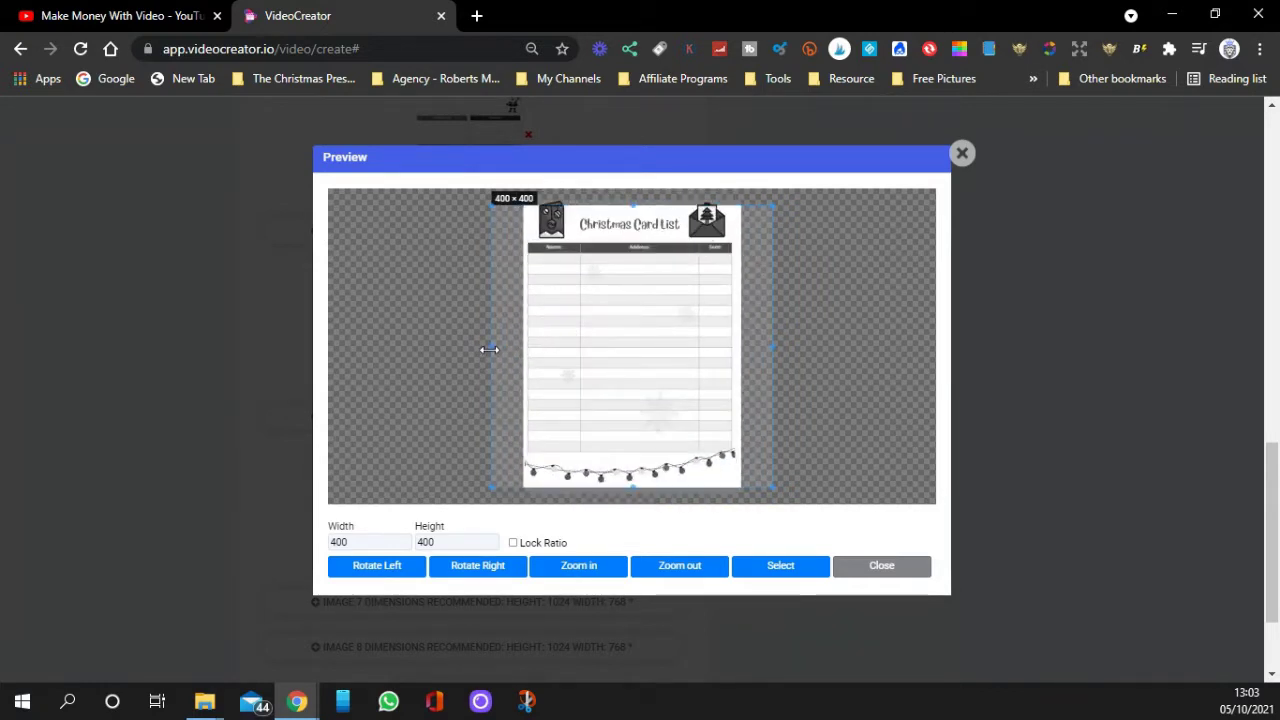
left_click_drag(489, 349, 523, 350)
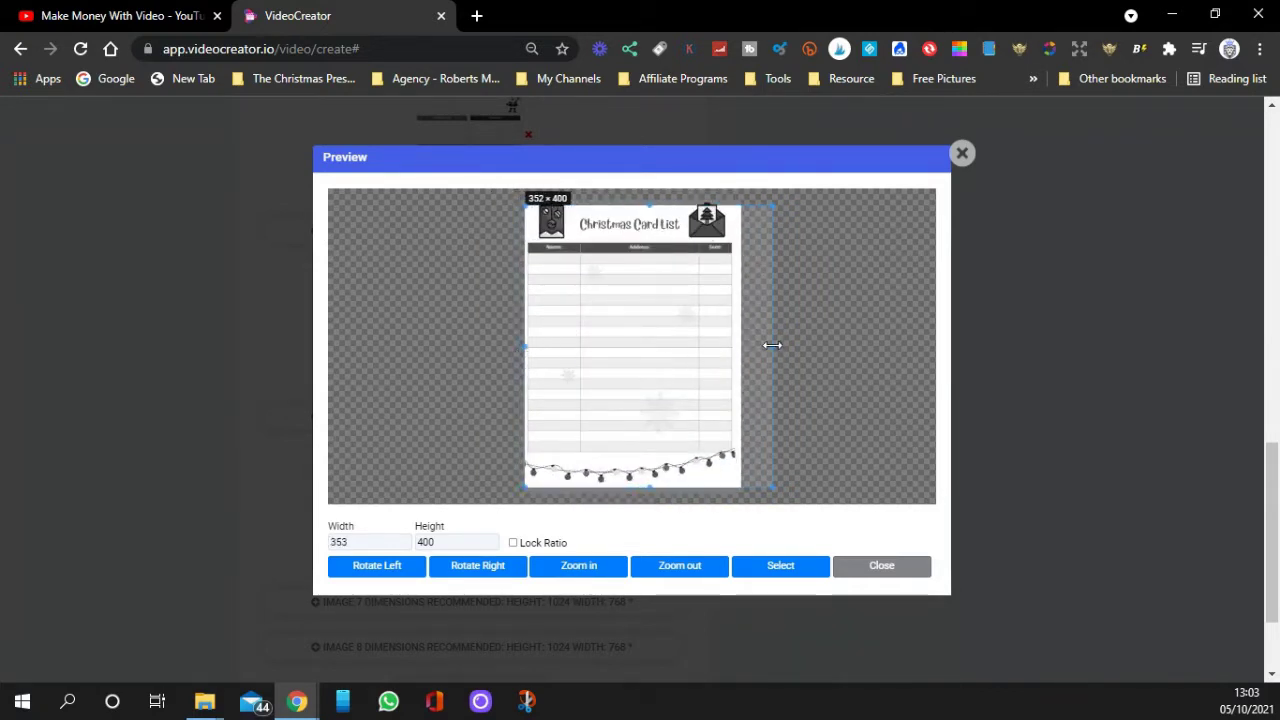
left_click_drag(772, 345, 740, 349)
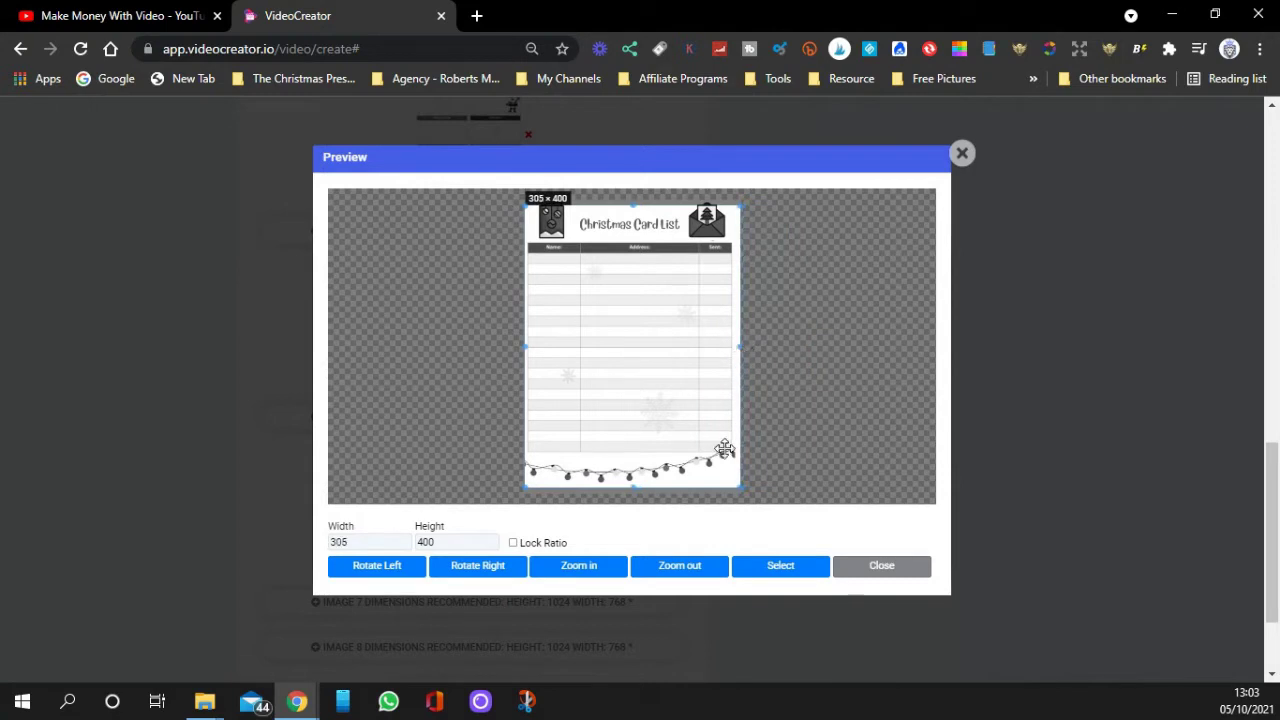
left_click(781, 567)
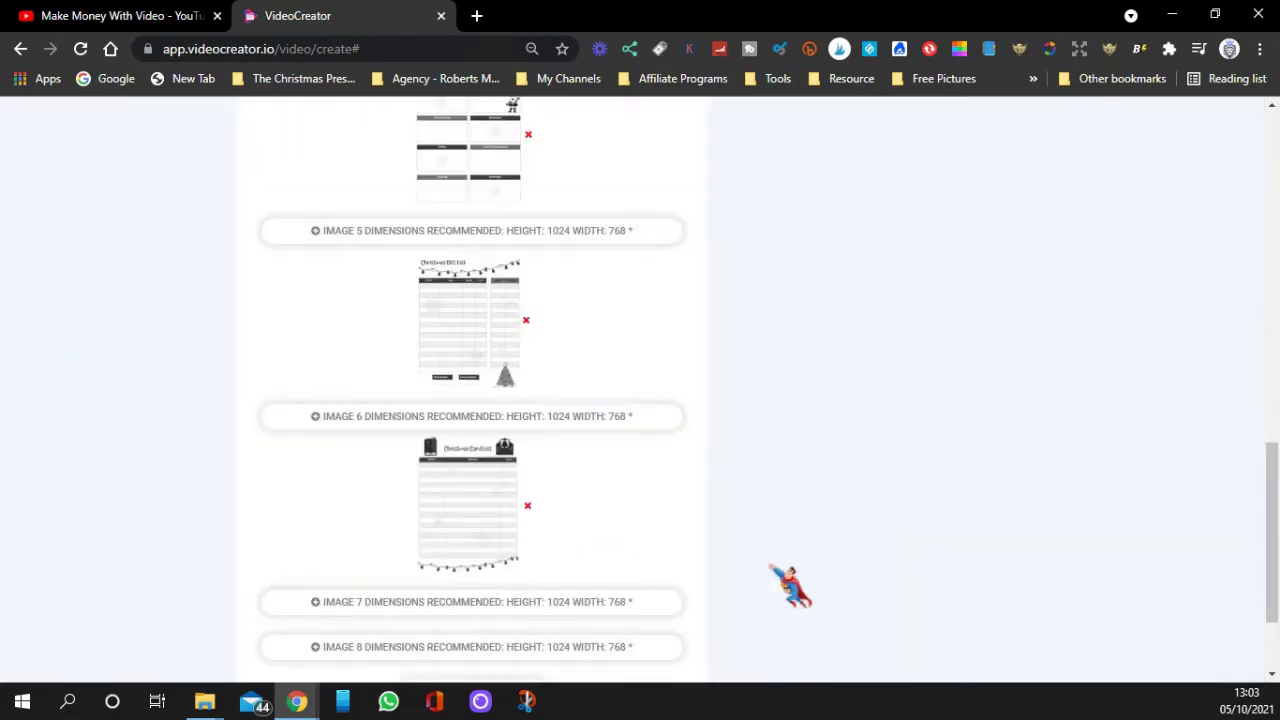
scroll(400, 503, "down", 2)
left_click(455, 497)
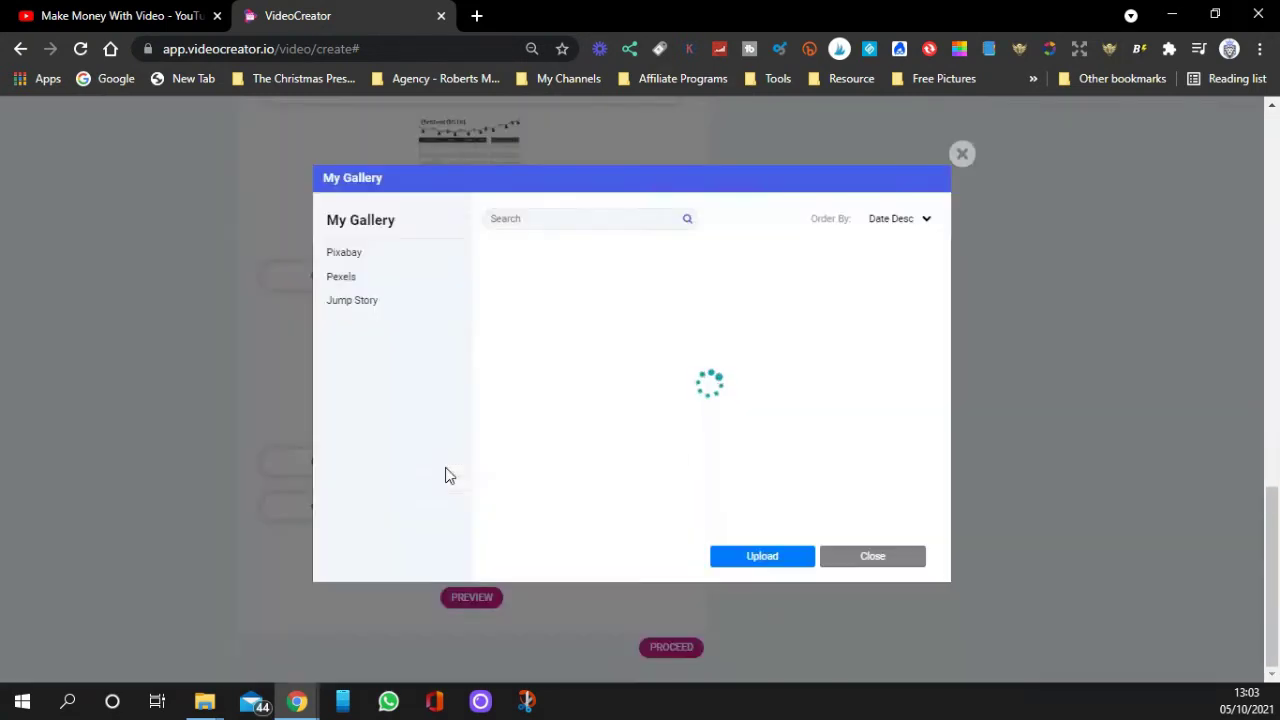
left_click(760, 556)
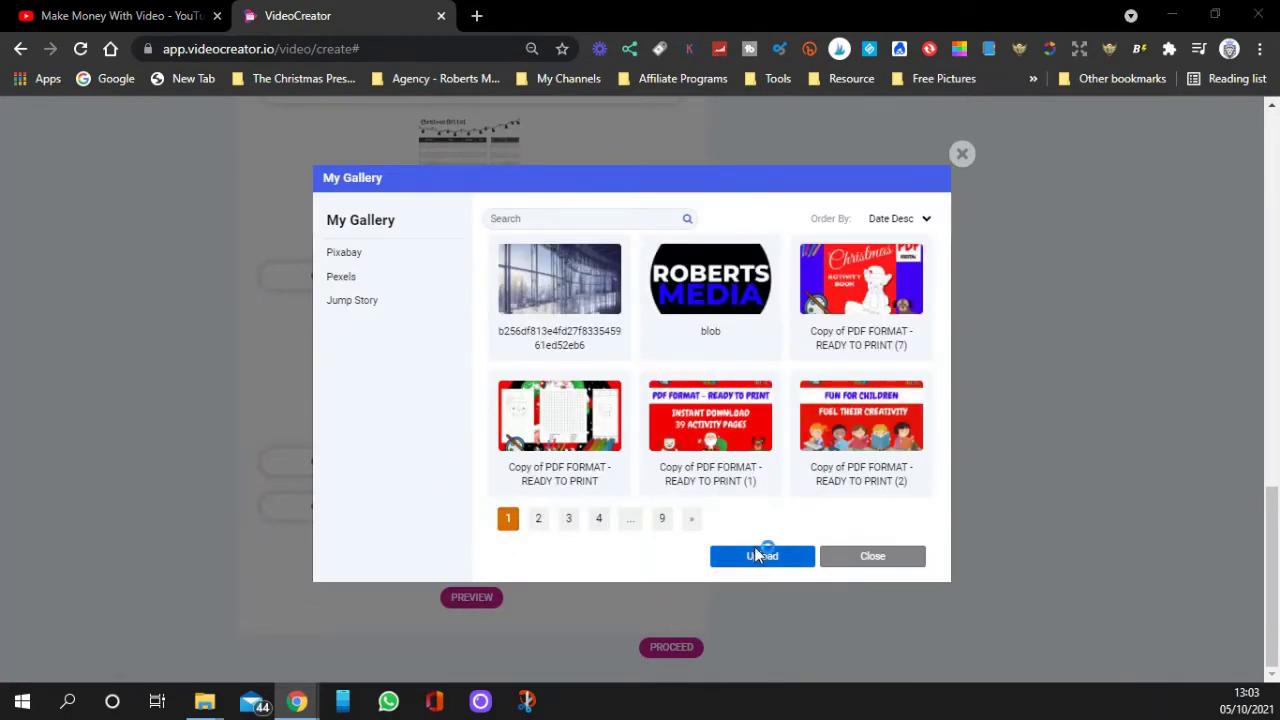
left_click(866, 169)
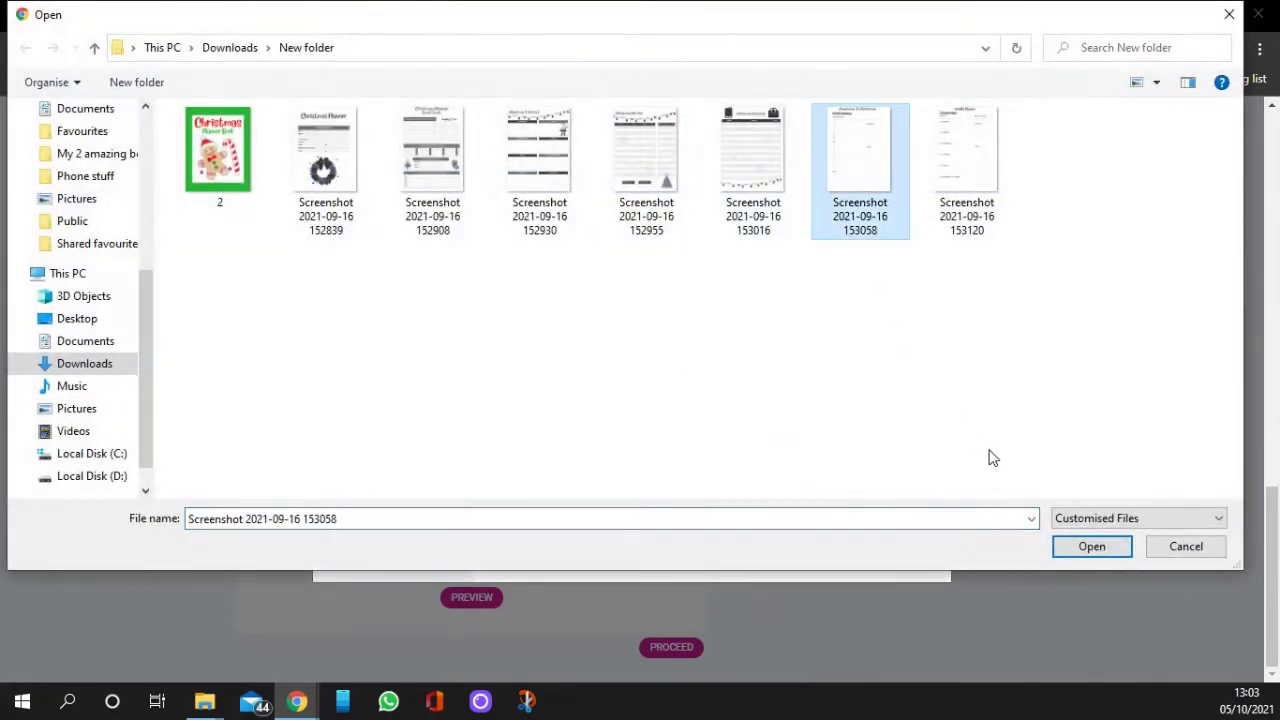
left_click(1077, 543)
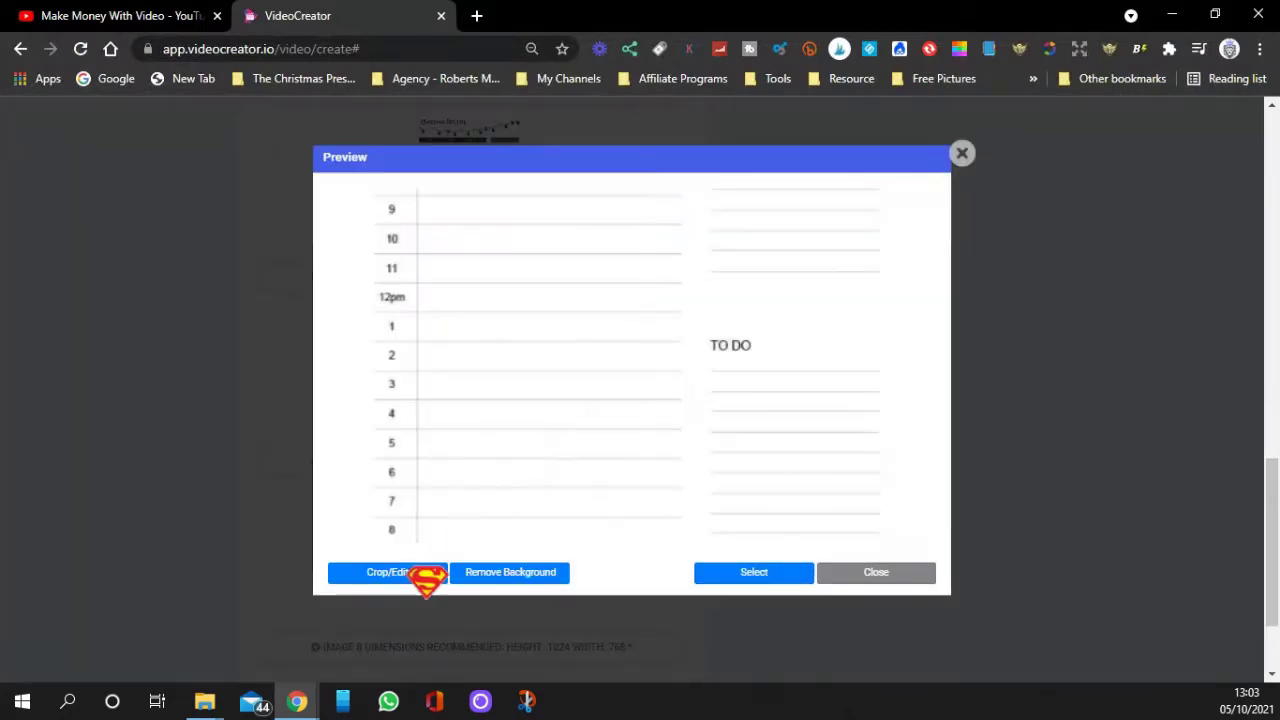
left_click(418, 574)
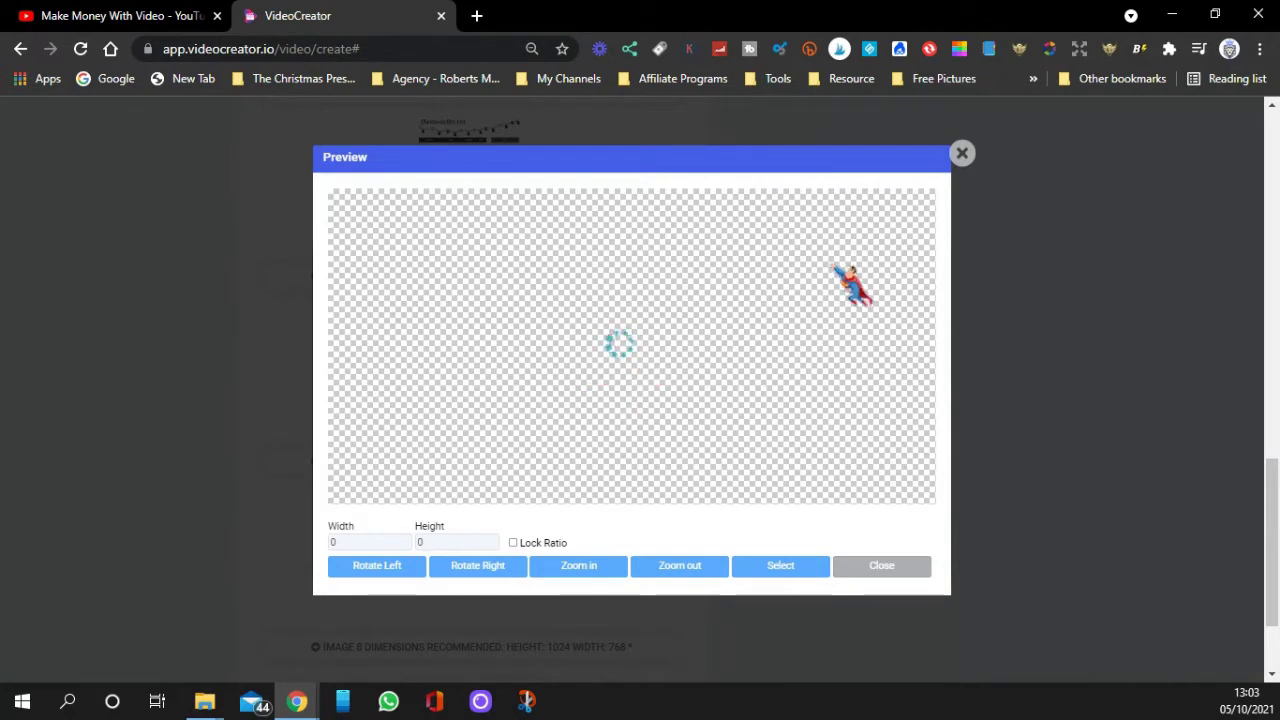
left_click(962, 153)
left_click(962, 153)
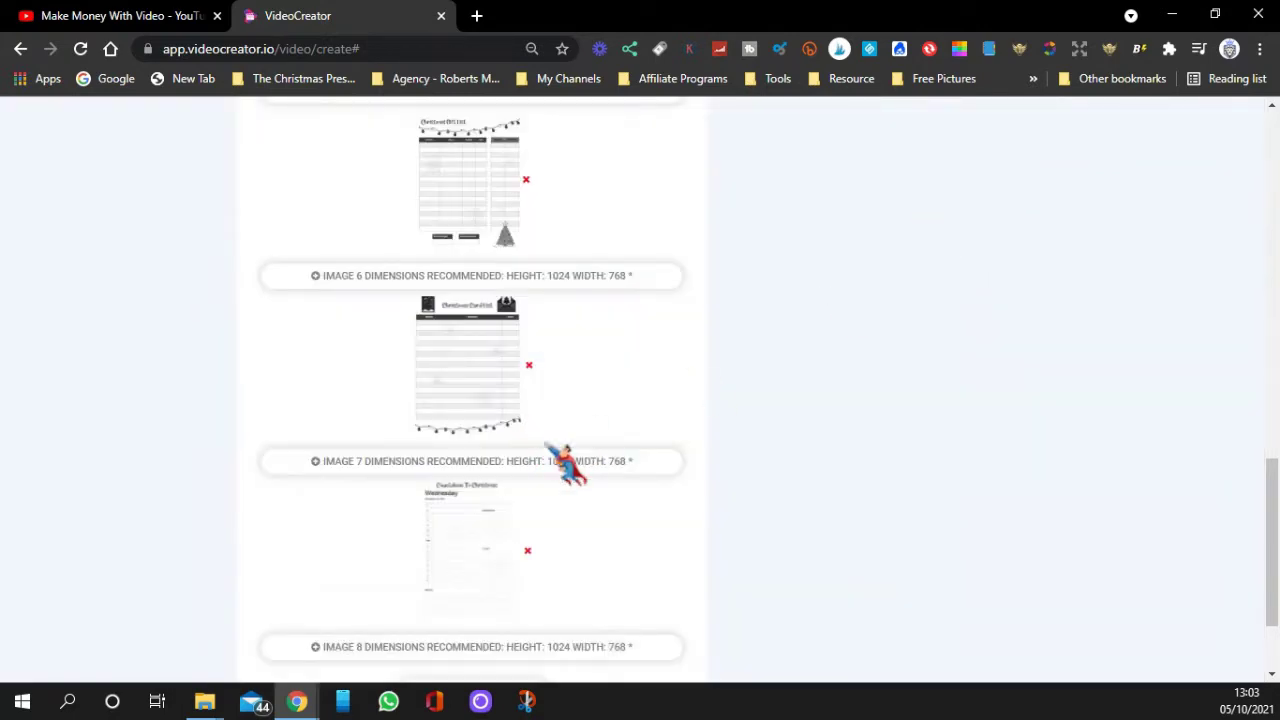
scroll(478, 546, "down", 1)
left_click(449, 370)
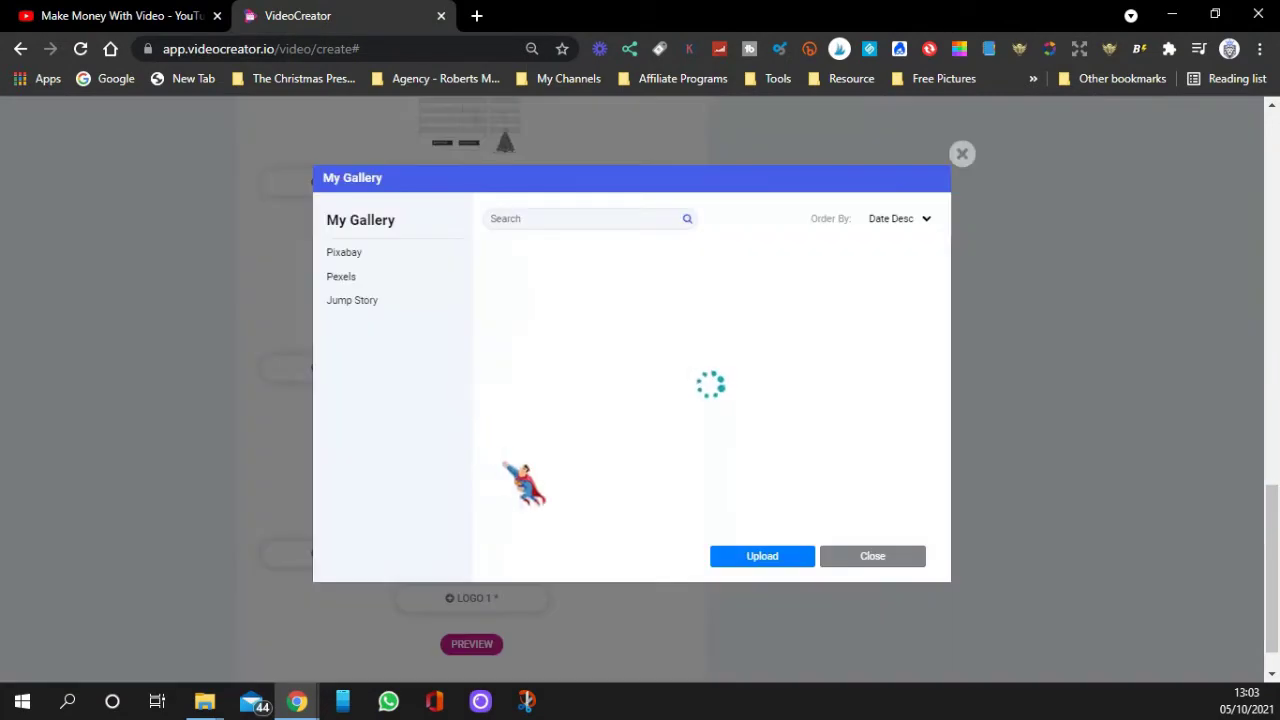
left_click(760, 557)
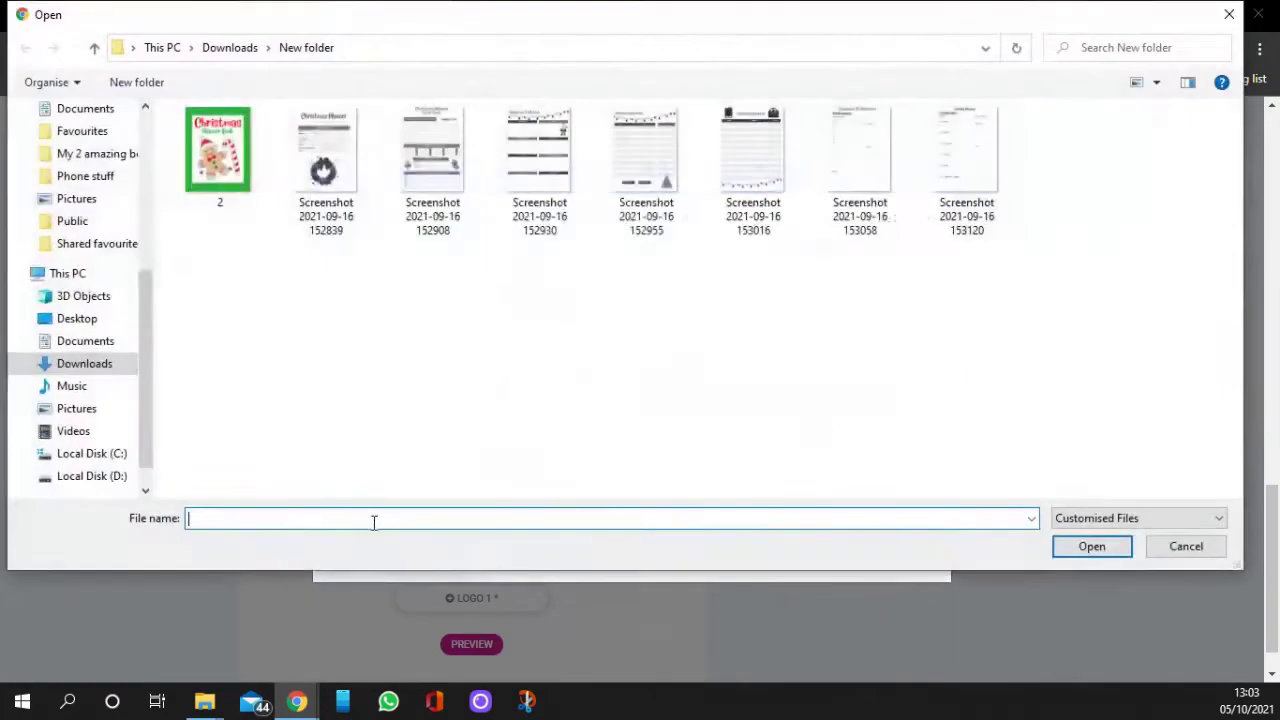
left_click(835, 170)
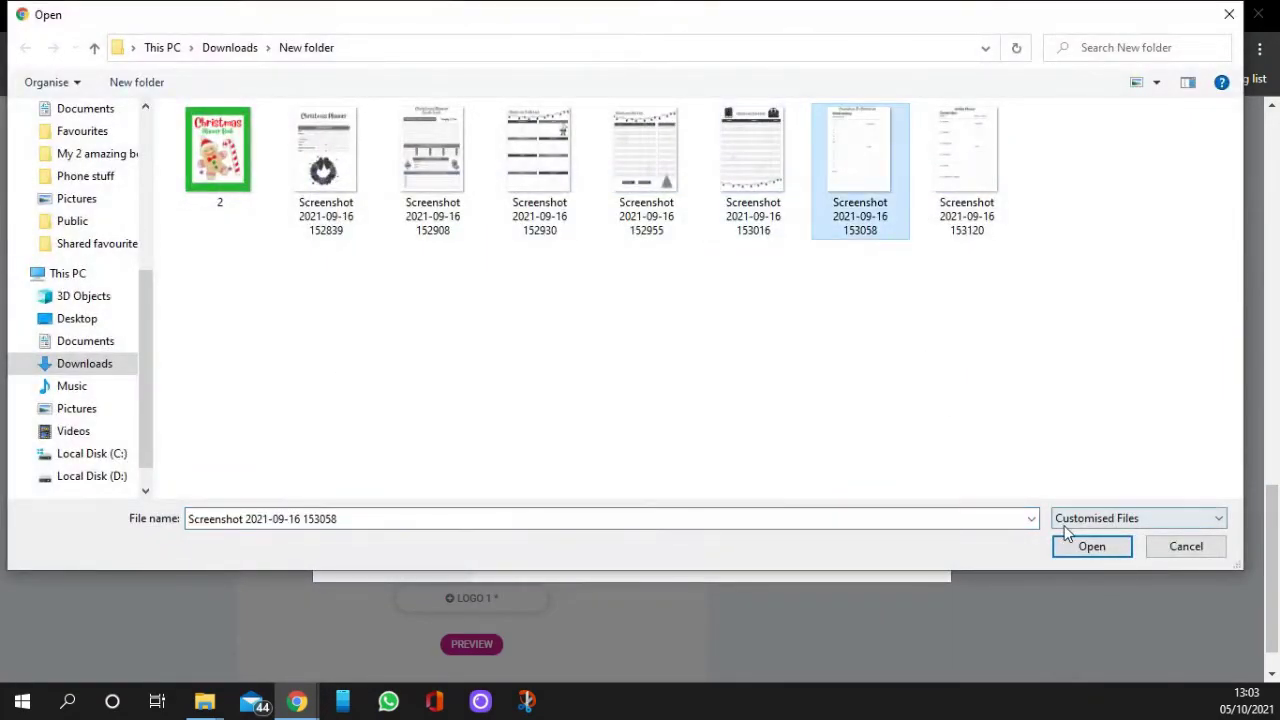
left_click(1091, 546)
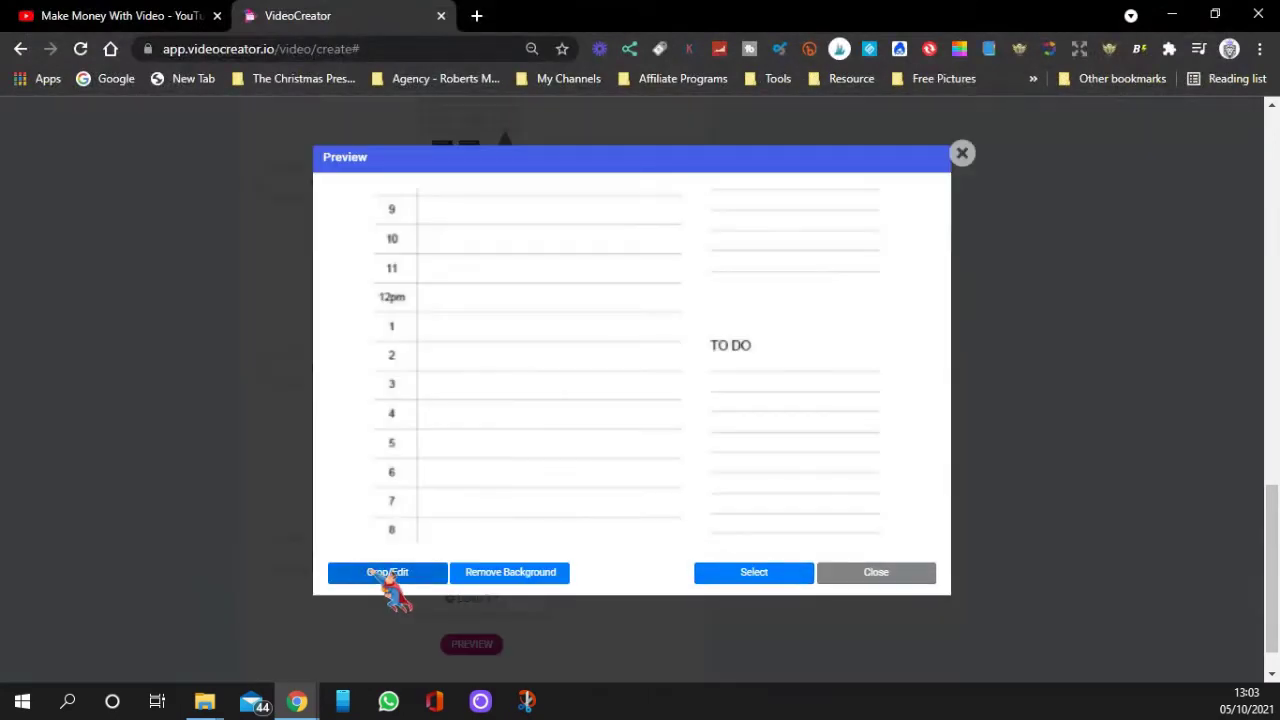
Step: Crop the Image 7 Countdown To Christmas page to its side edges at 297 × 400, with the page shrunk into the frame, and accept it
left_click(388, 573)
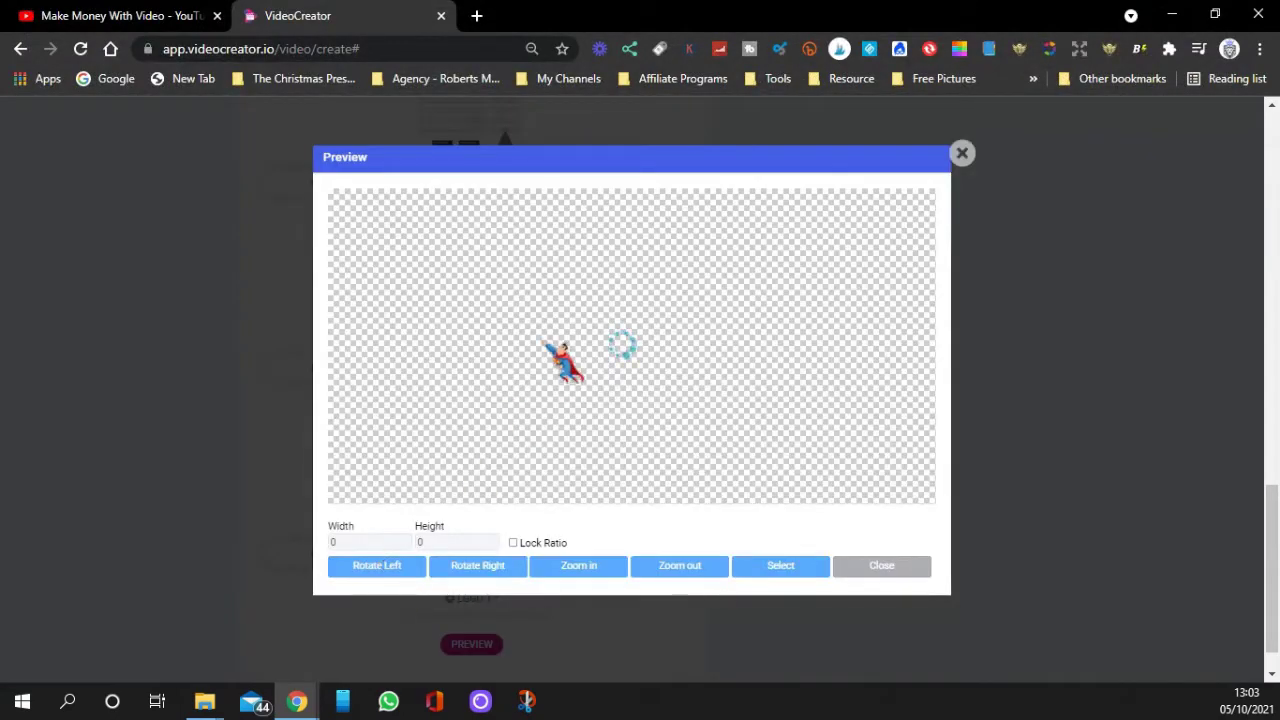
scroll(607, 323, "down", 10)
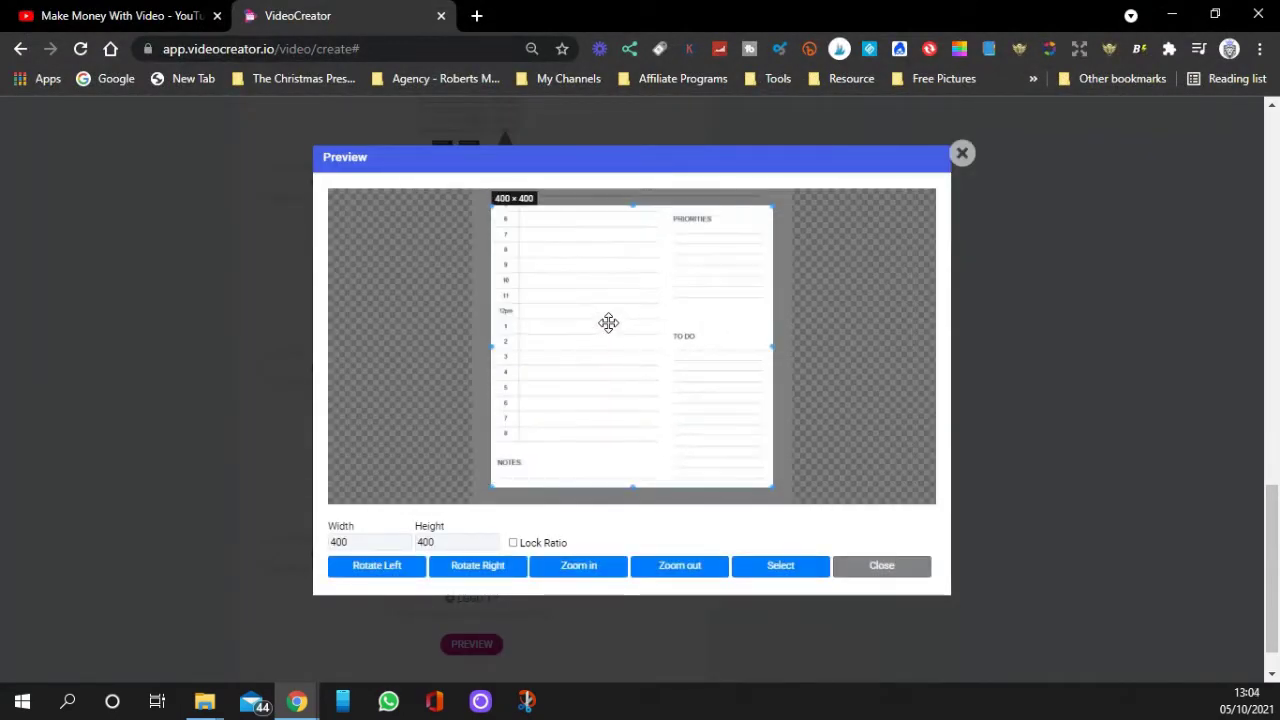
scroll(597, 322, "up", 1)
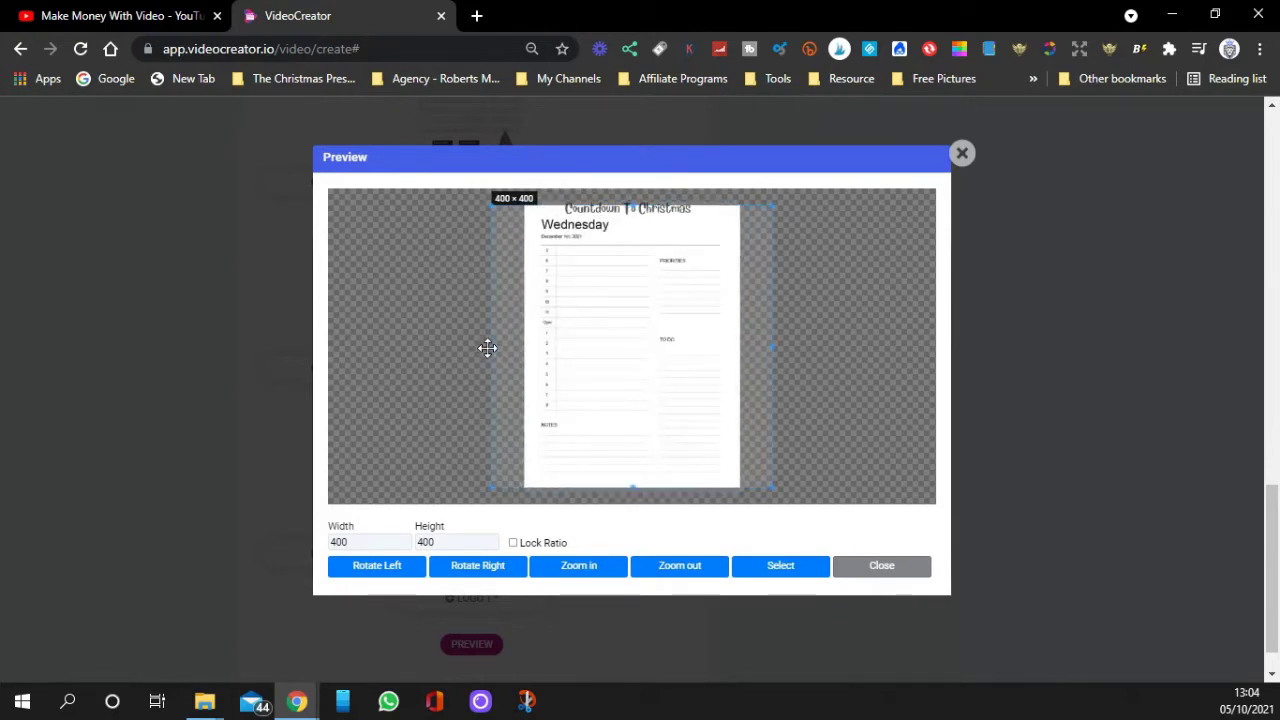
left_click_drag(487, 347, 527, 347)
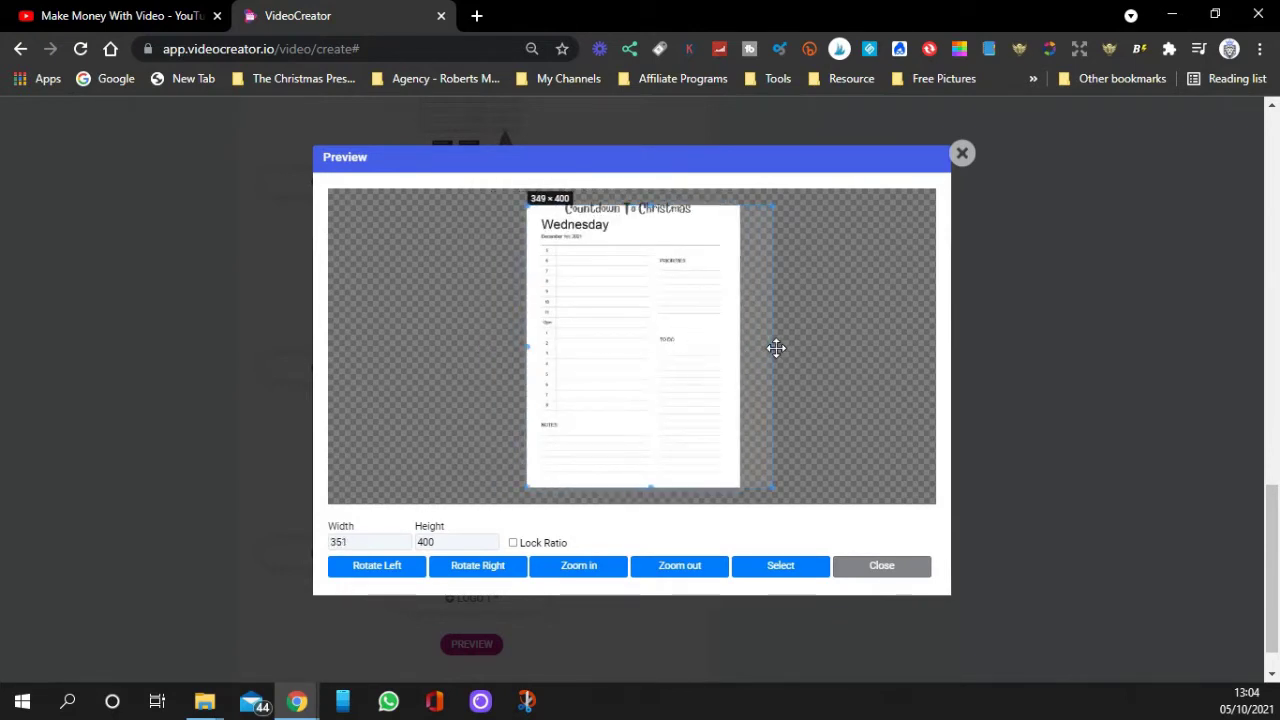
left_click_drag(776, 347, 736, 357)
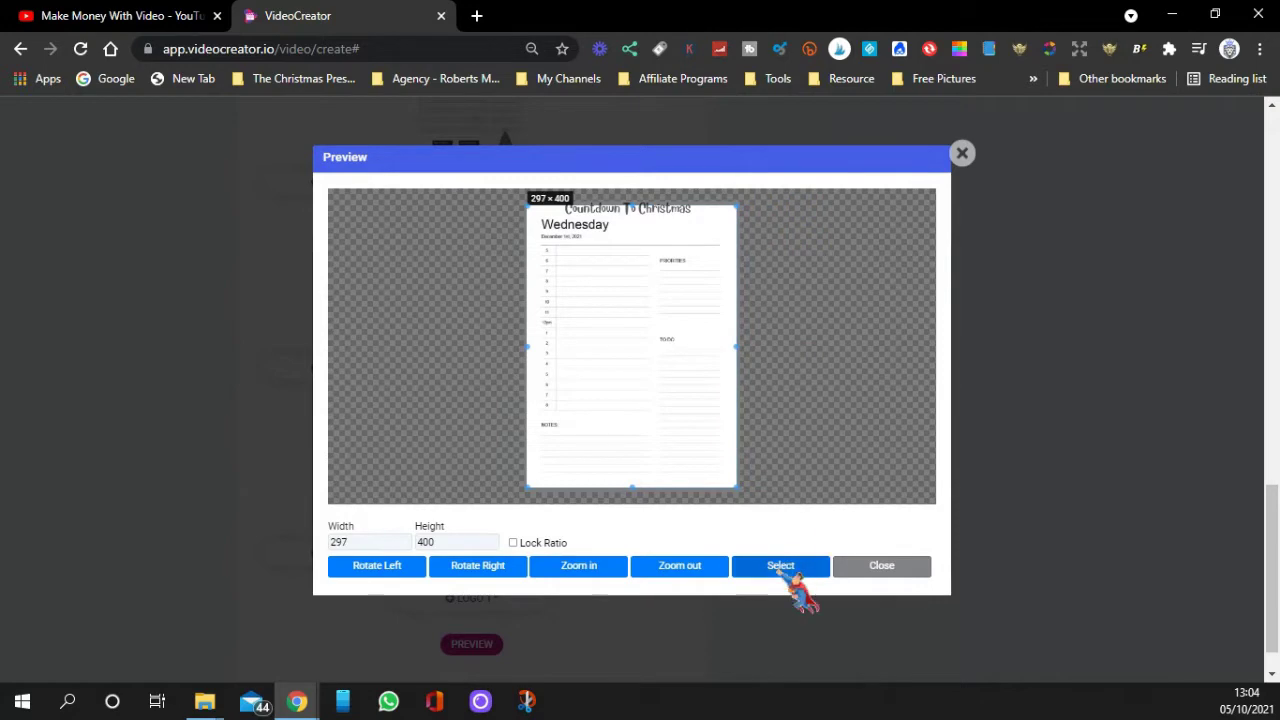
left_click(785, 568)
scroll(440, 512, "down", 1)
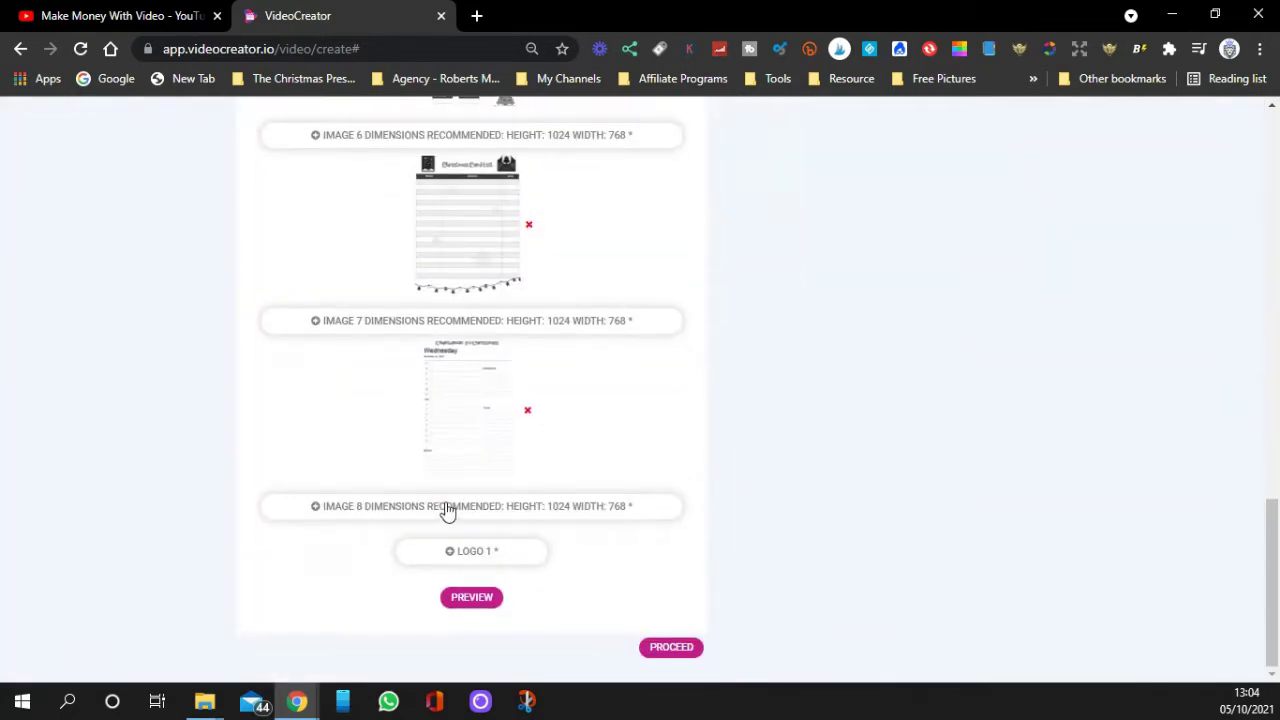
left_click(447, 508)
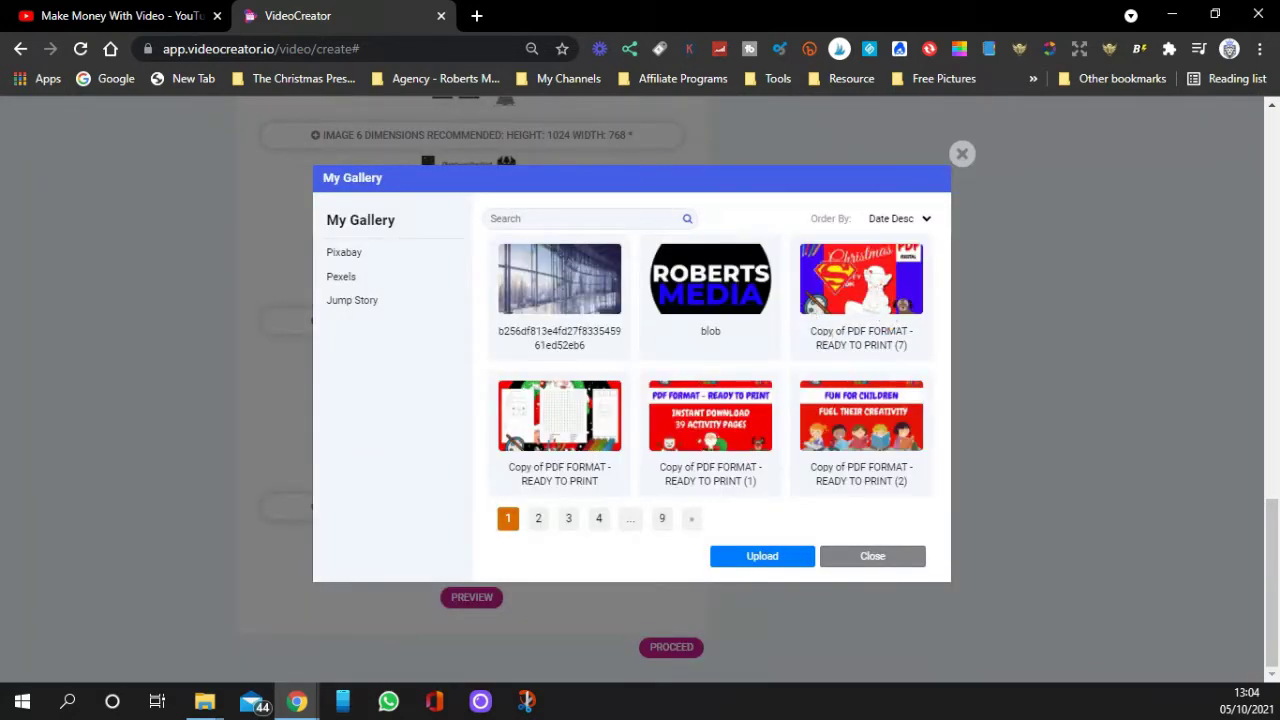
left_click(714, 552)
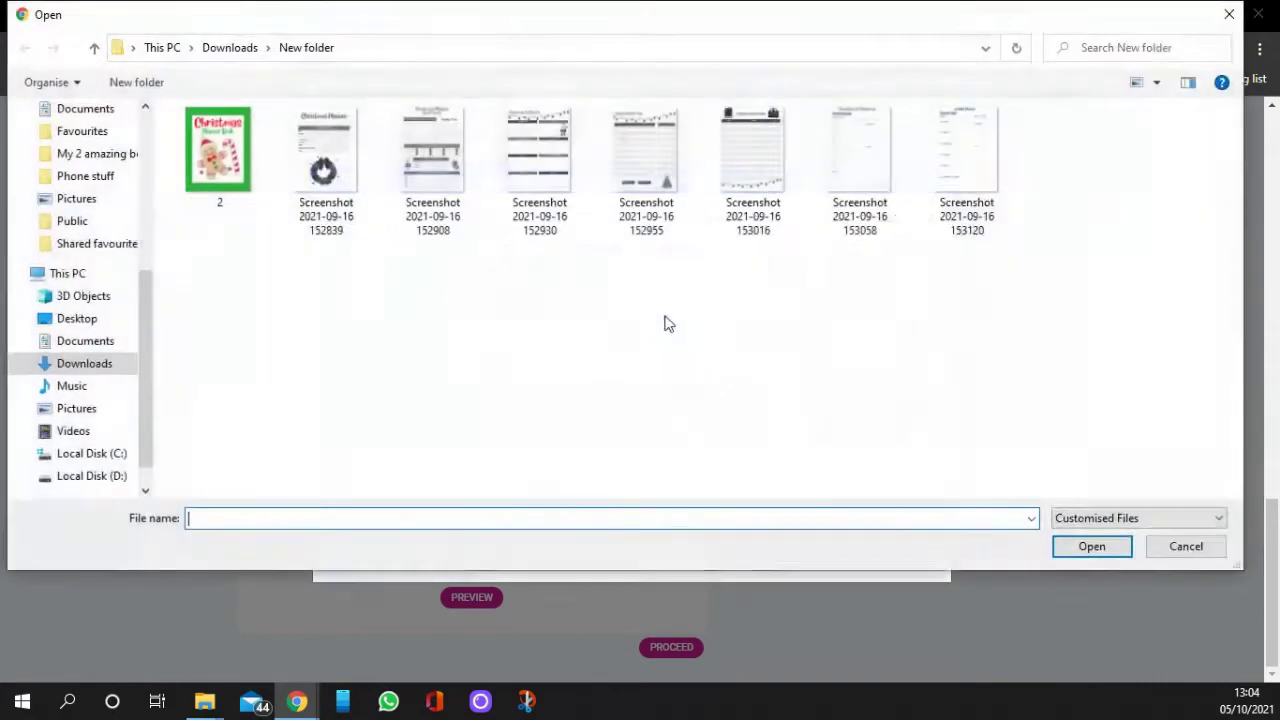
left_click(950, 195)
left_click(1078, 554)
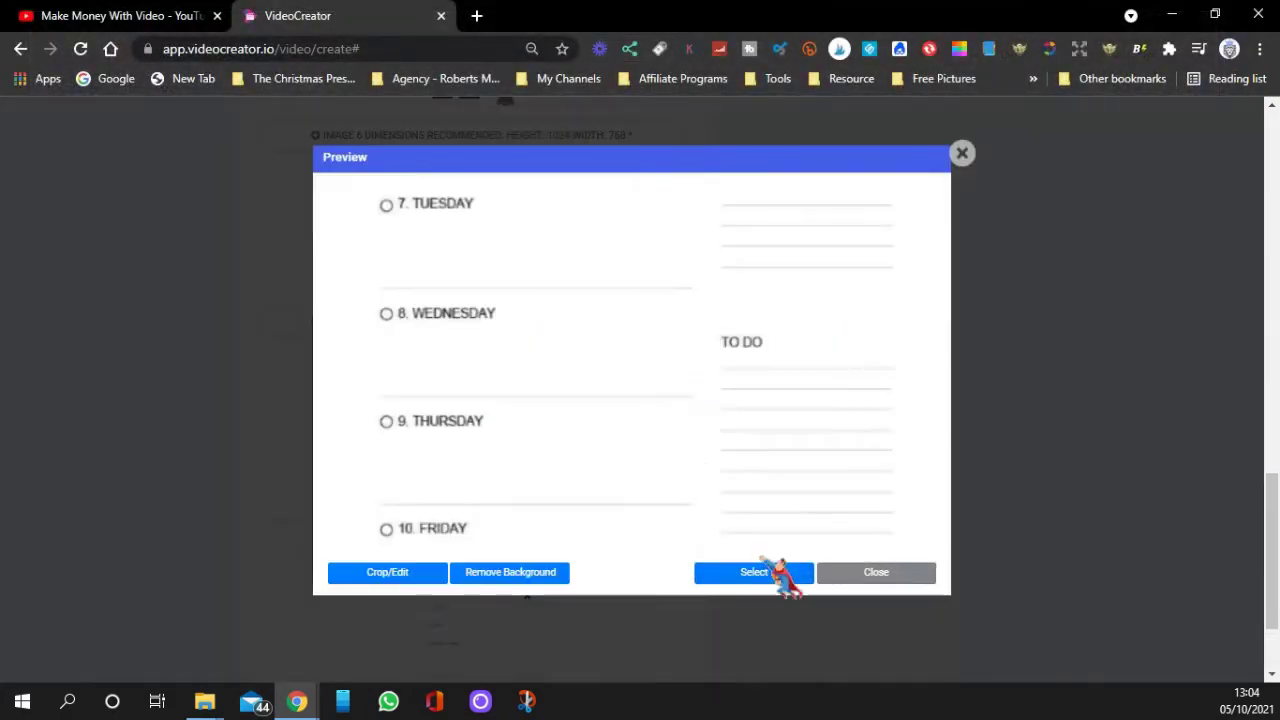
Step: Crop the Image 8 Weekly Planner page to its side edges at 306 × 400, with the page shrunk into the frame, and accept it
left_click(424, 572)
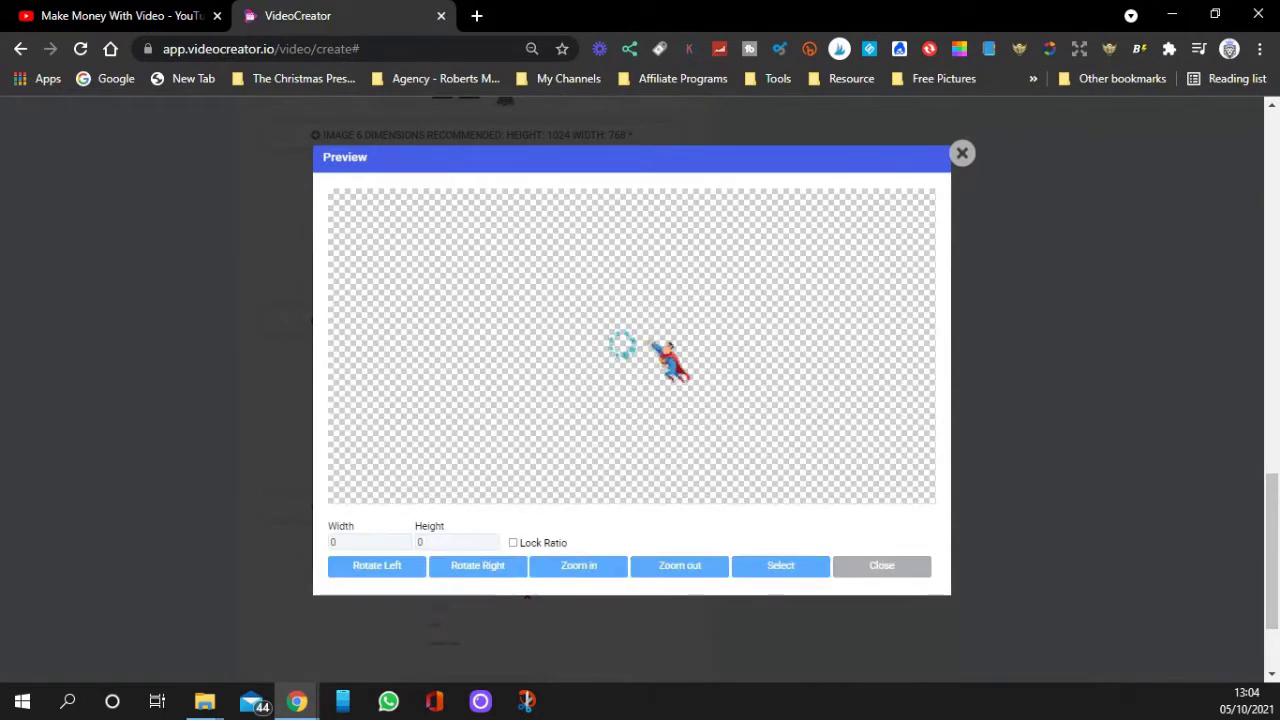
scroll(580, 343, "down", 3)
scroll(580, 343, "down", 8)
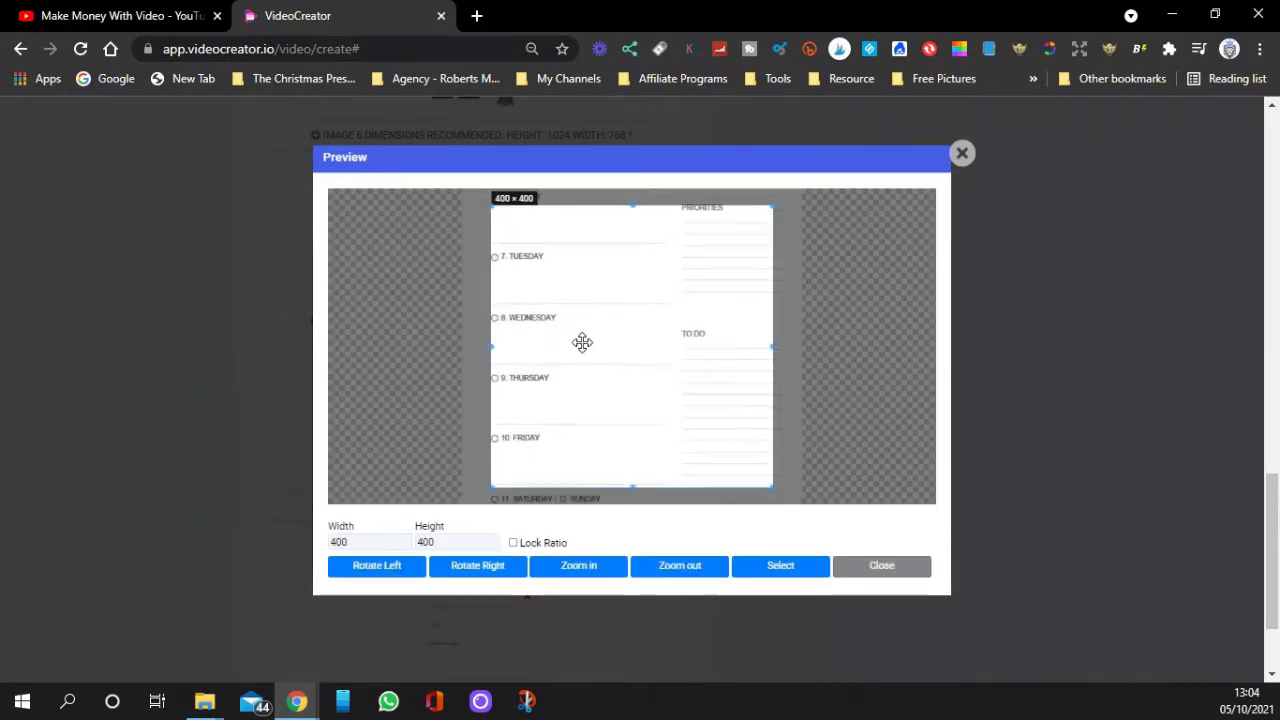
scroll(583, 343, "down", 2)
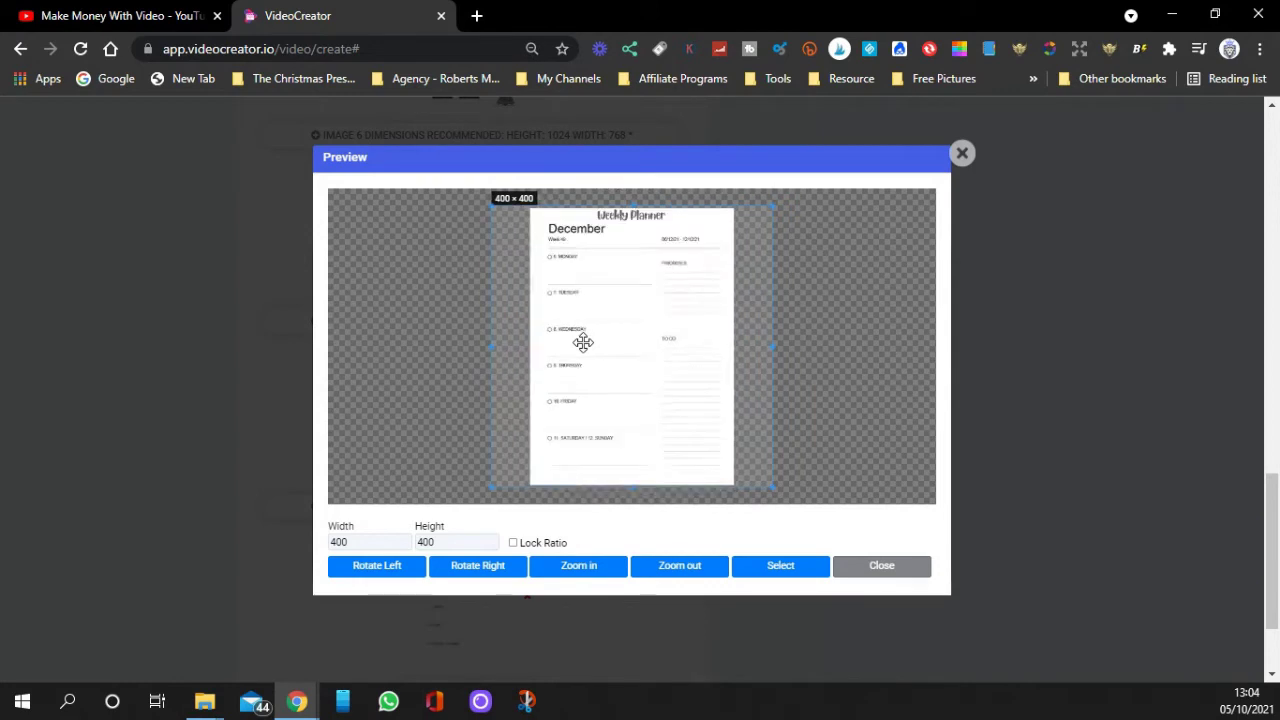
scroll(581, 342, "up", 1)
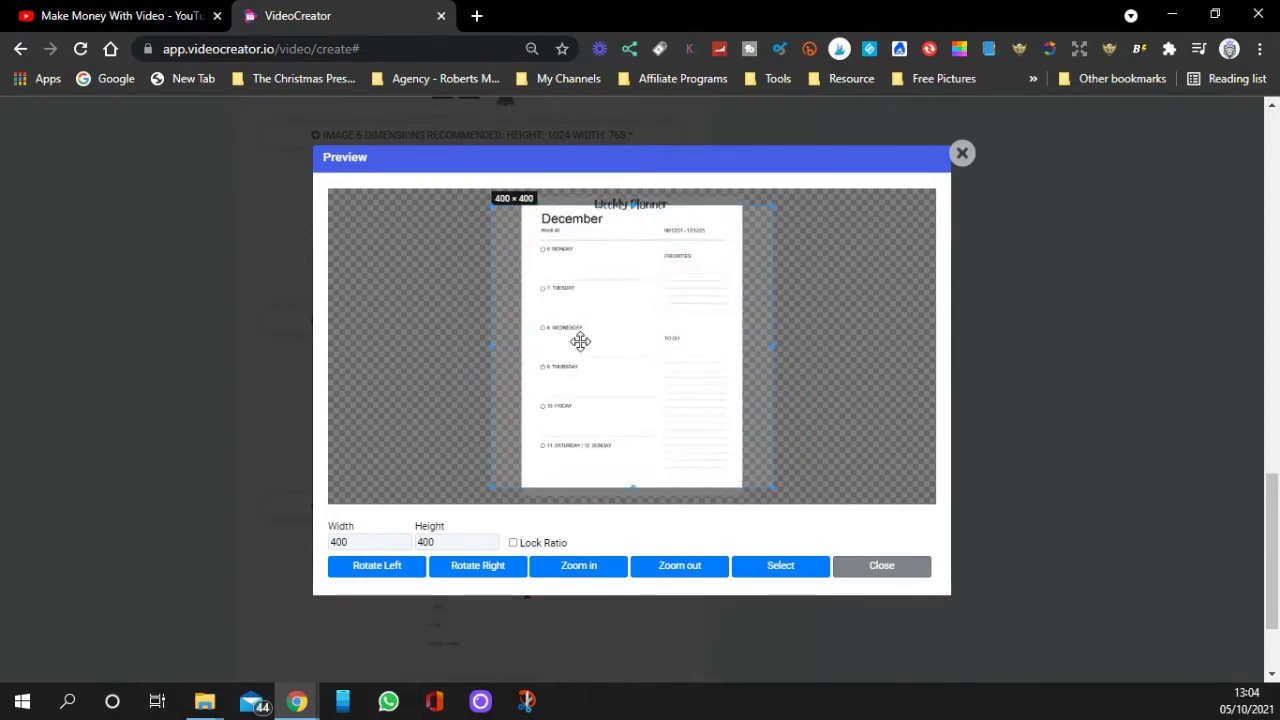
left_click_drag(494, 347, 521, 347)
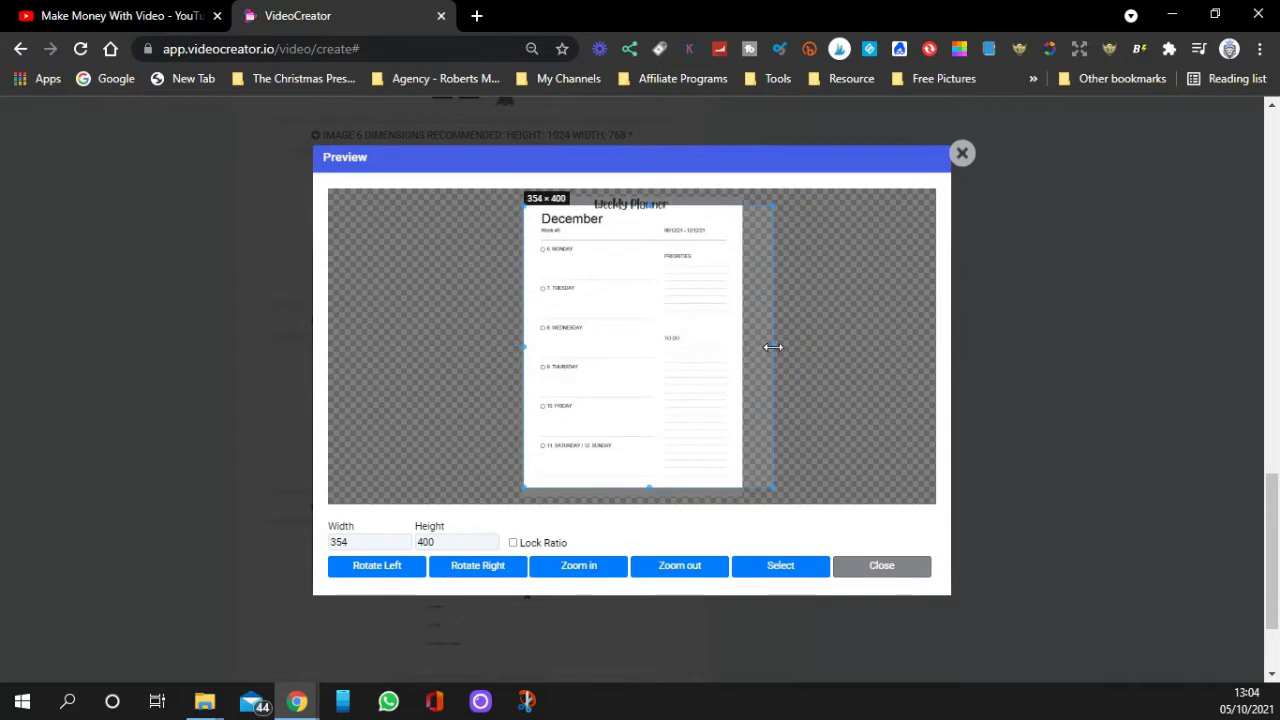
left_click_drag(773, 347, 739, 350)
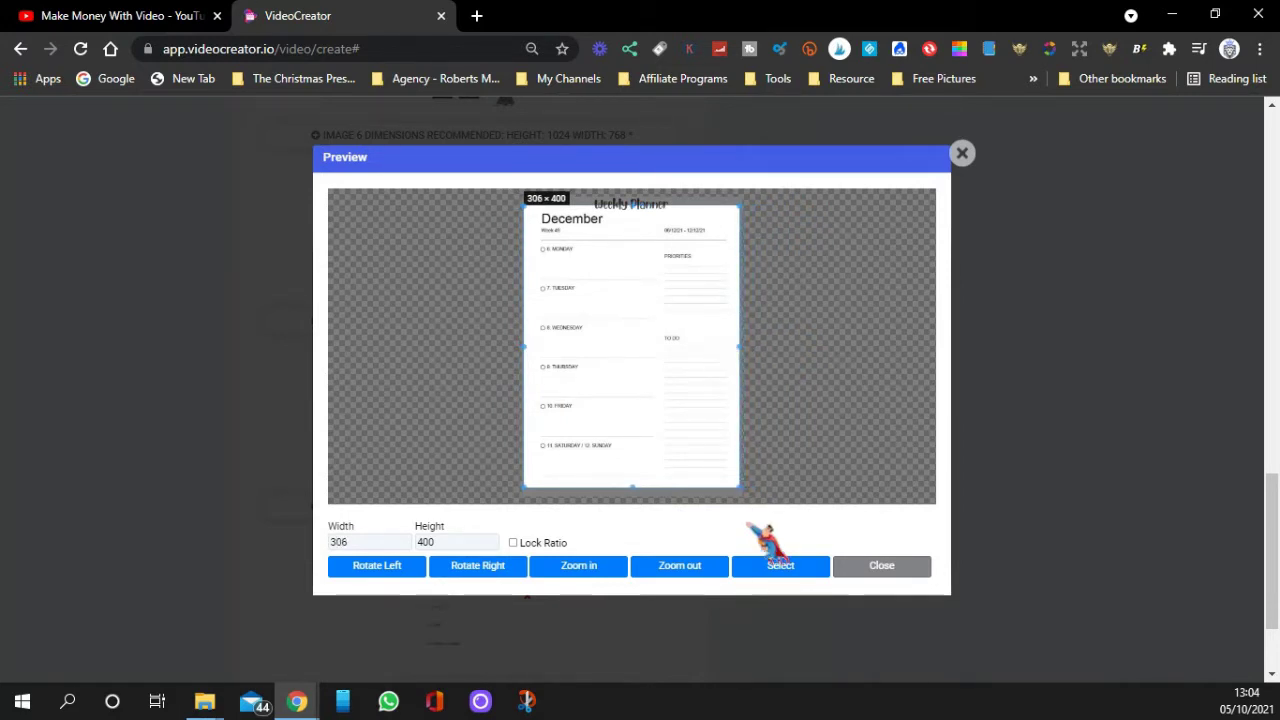
left_click(781, 566)
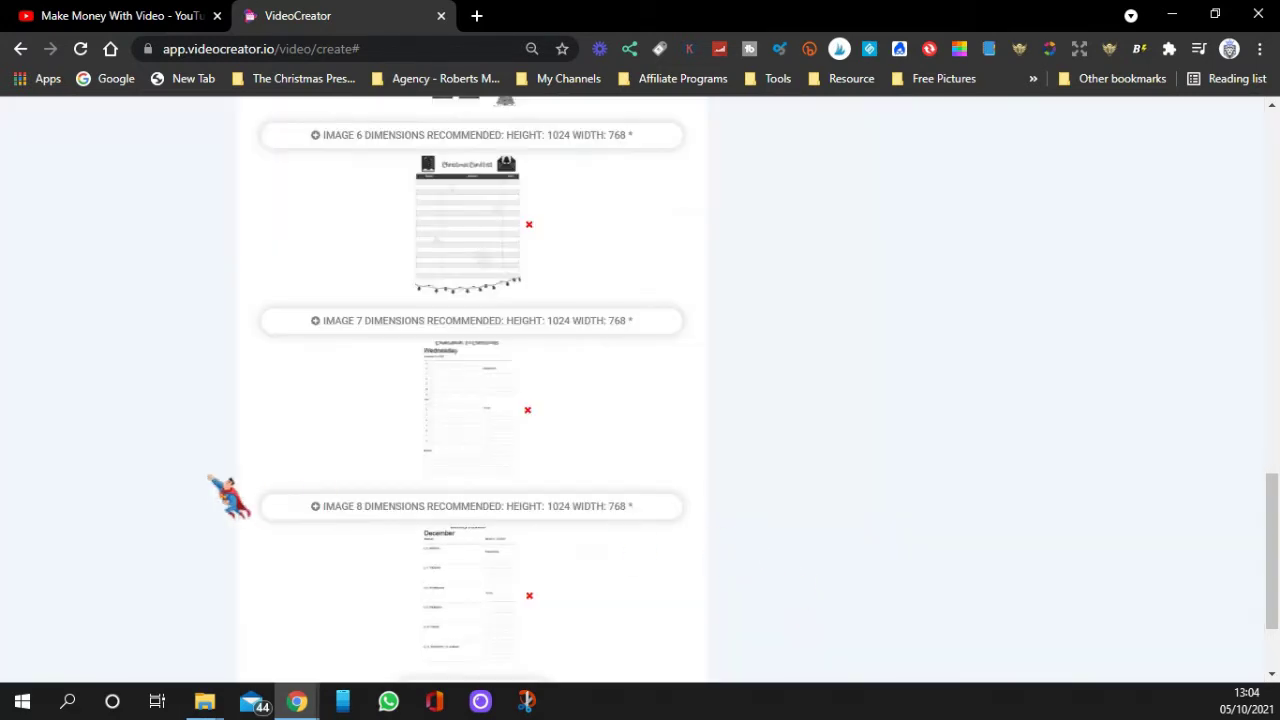
Step: Set the Christmas Everyday Logo from the second page of My Gallery as Logo 1 of the video
scroll(285, 440, "down", 2)
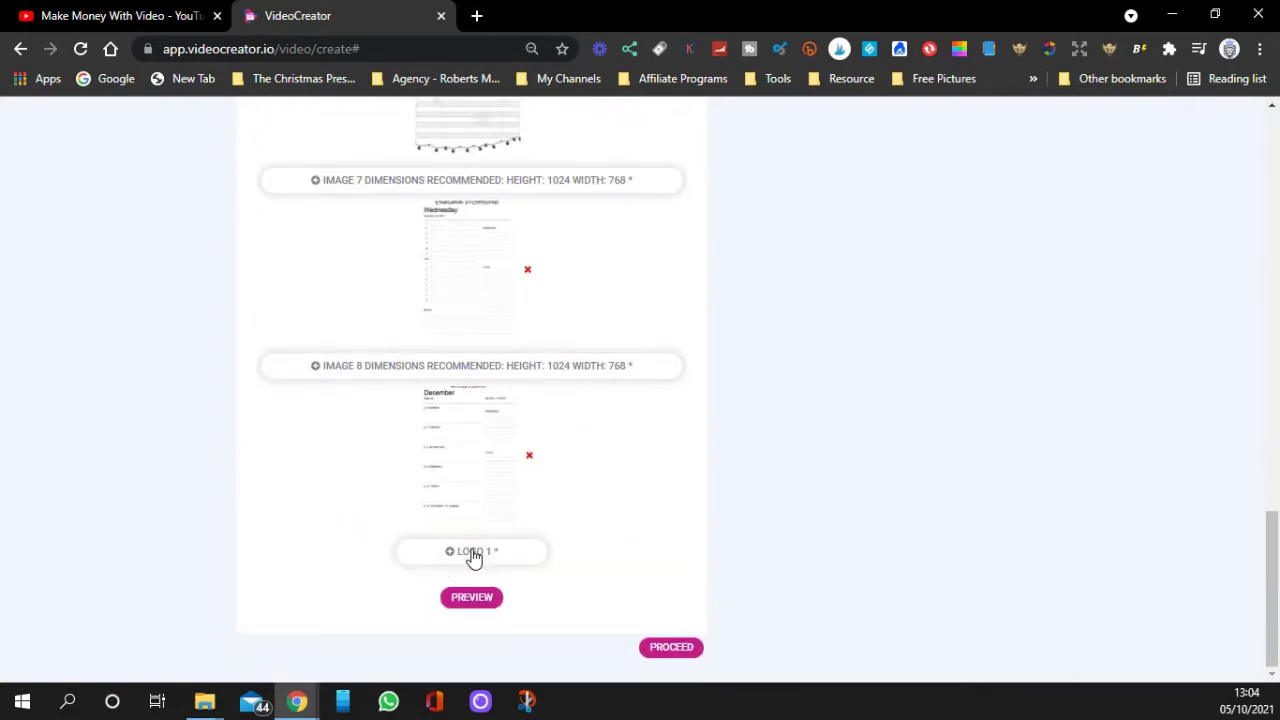
left_click(474, 554)
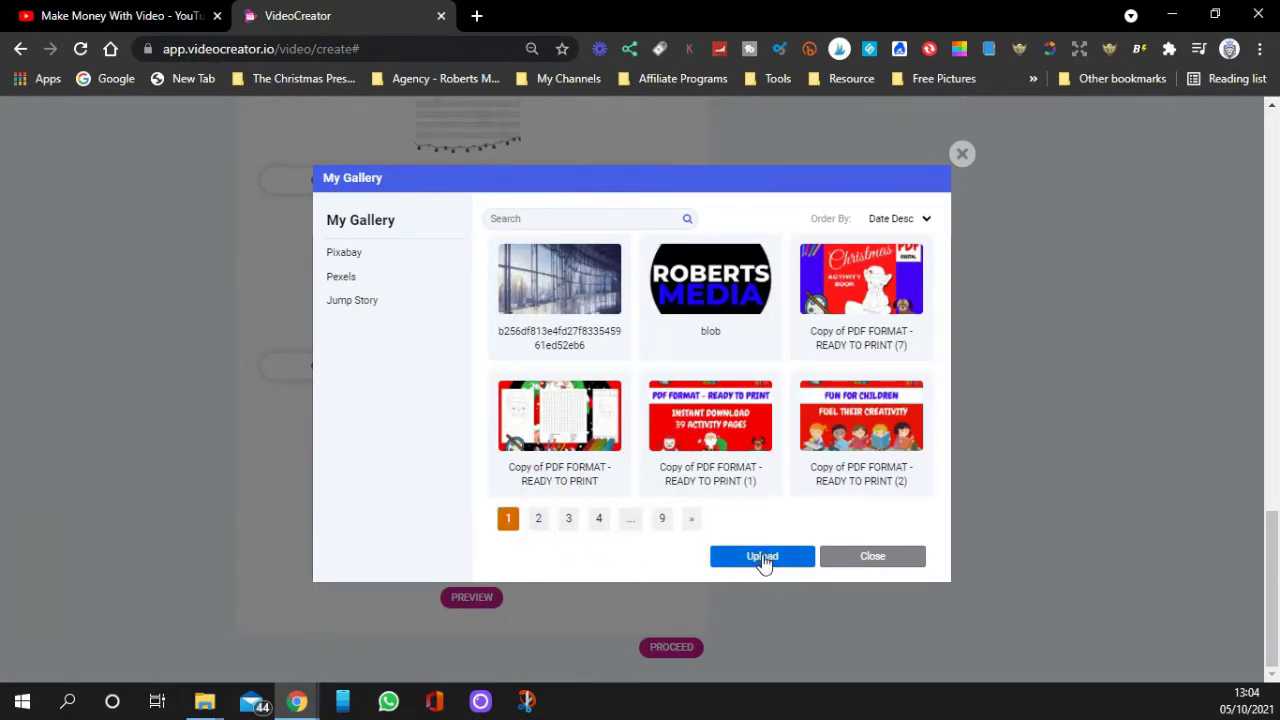
left_click(538, 518)
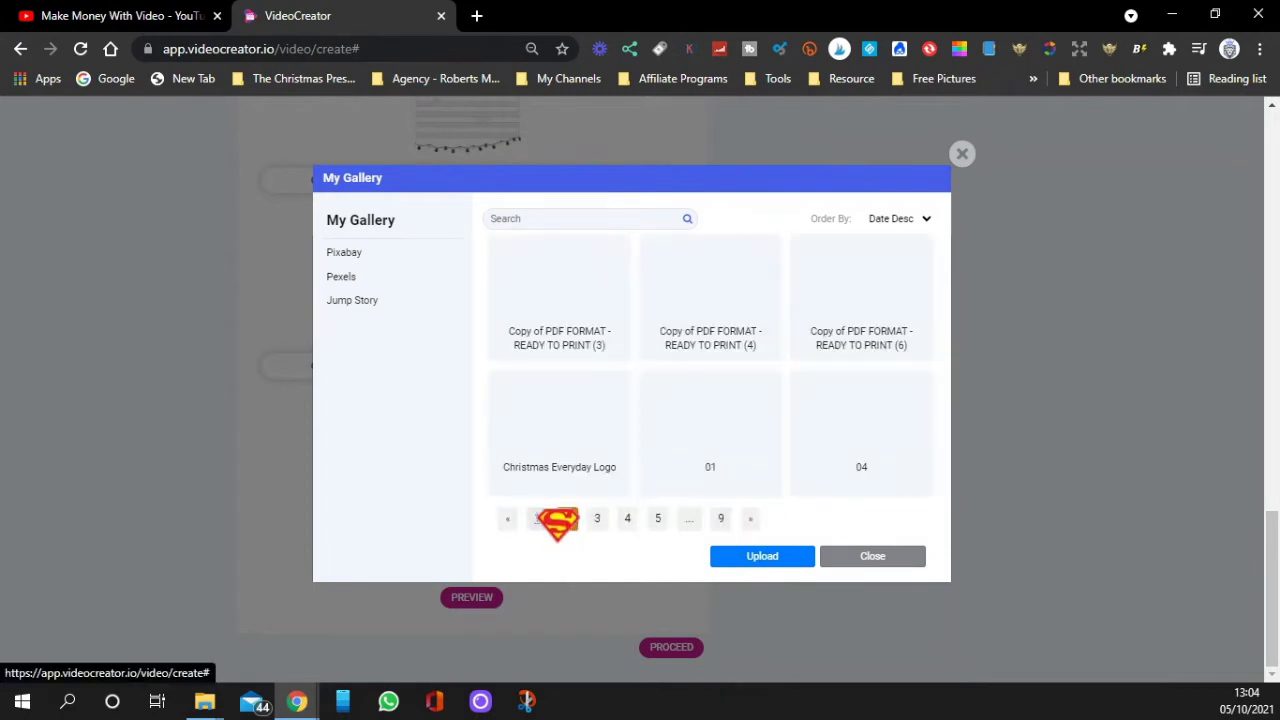
left_click(552, 416)
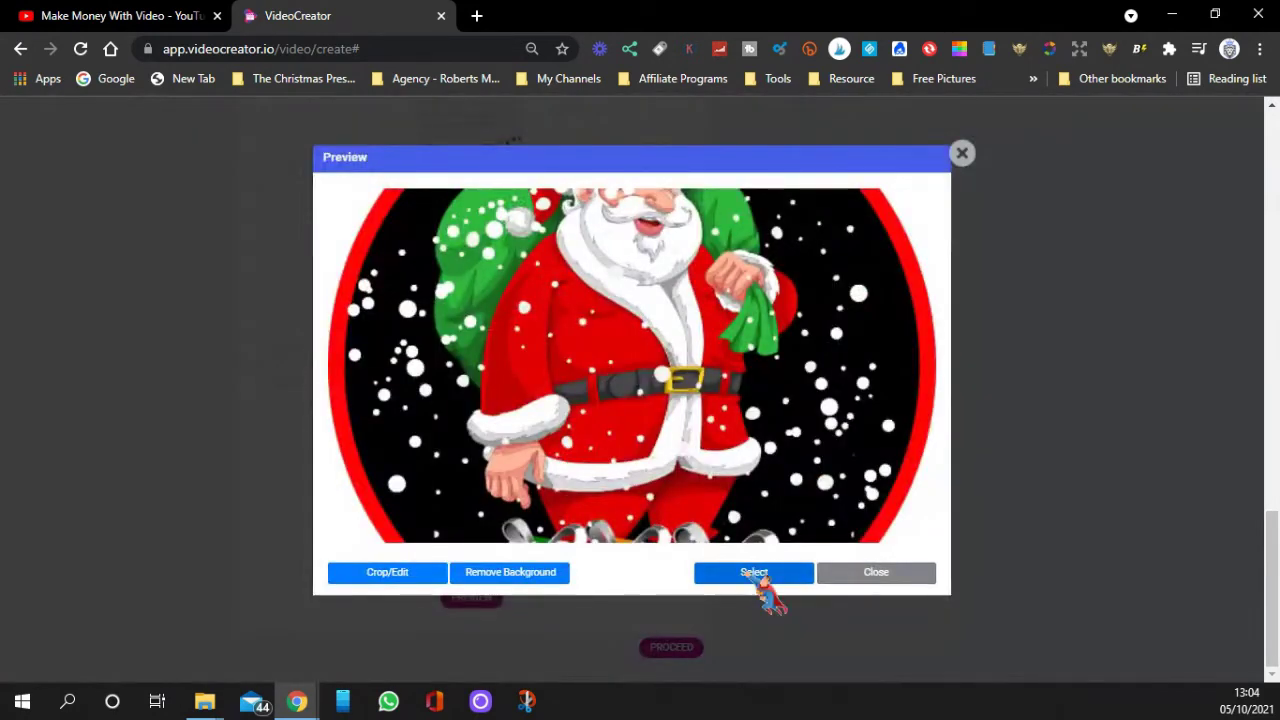
left_click(750, 573)
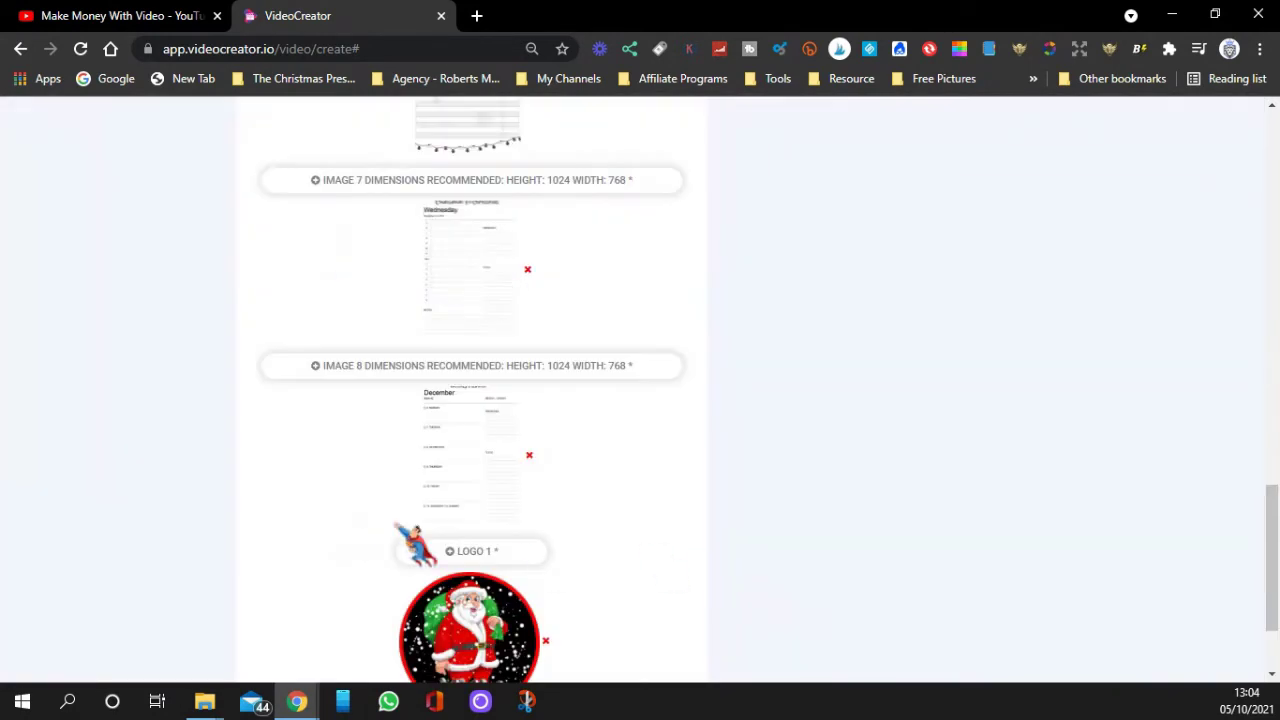
Step: Leave the completed image section and enter Christmas Planner as Text 1 of the video
scroll(340, 412, "down", 1)
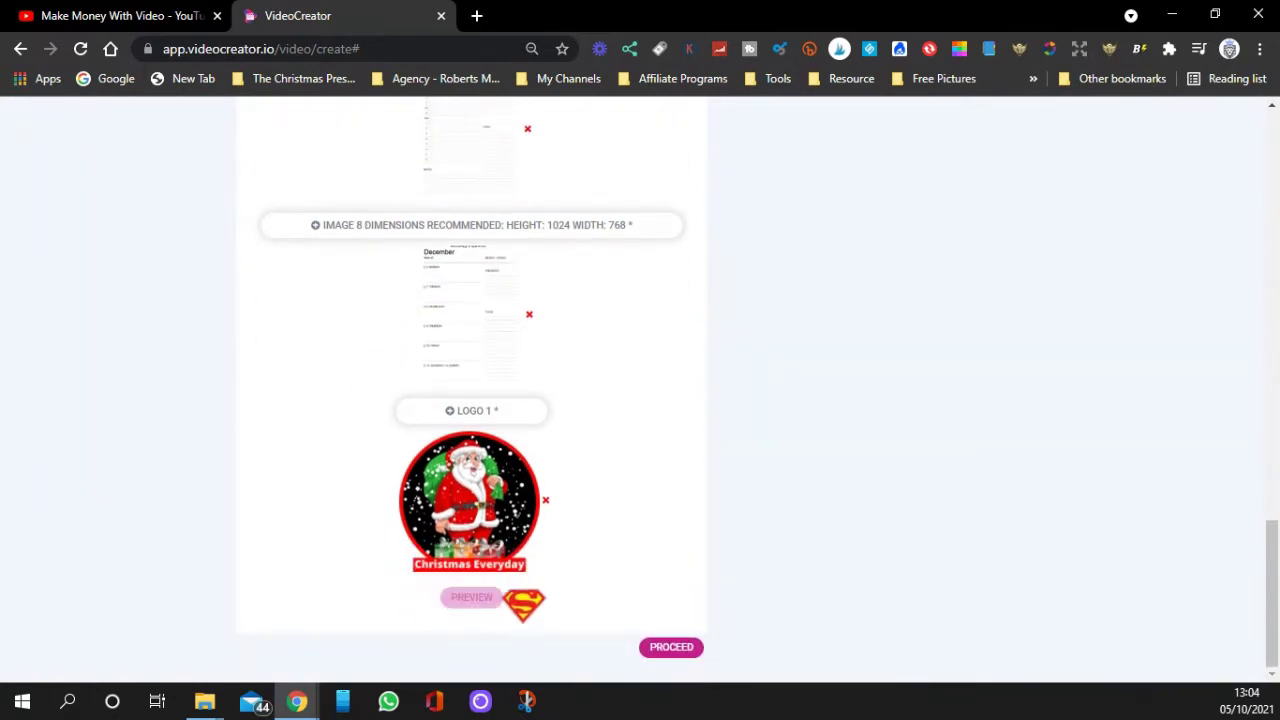
left_click(668, 652)
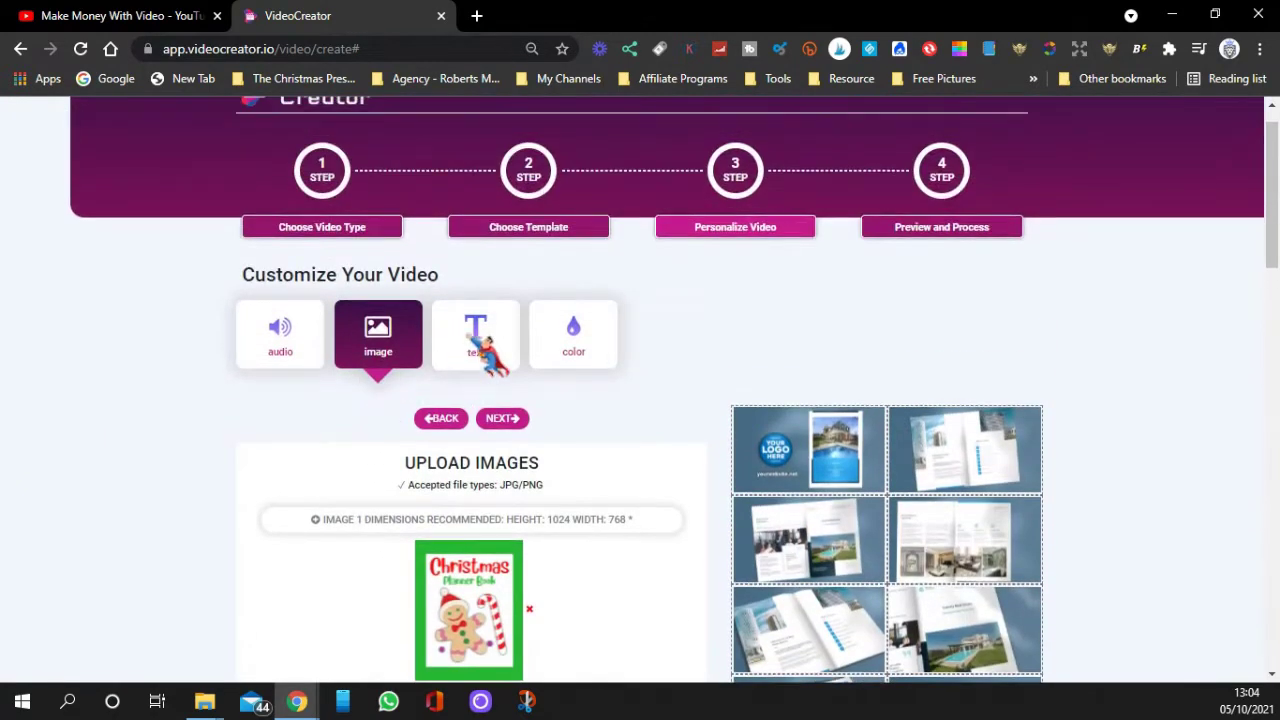
left_click(480, 340)
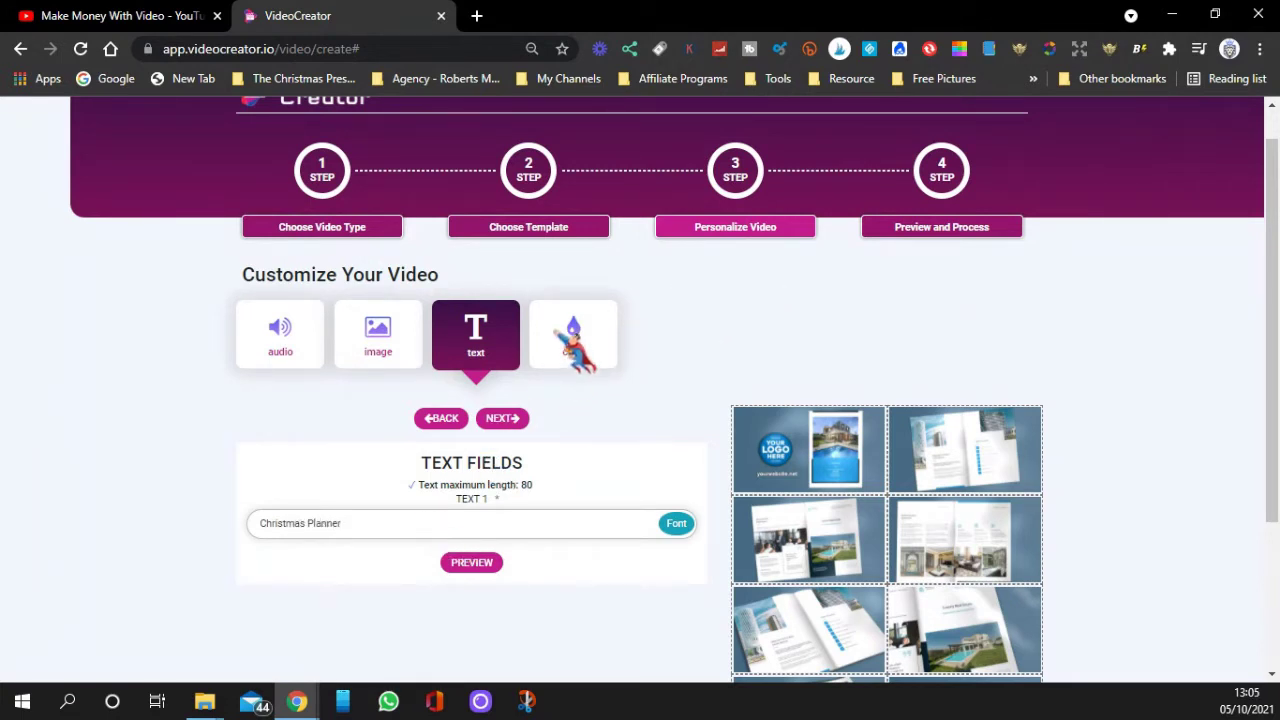
Step: Set gradient color 1 to the red FF0606 and gradient color 2 to the red FF0D04
left_click(565, 330)
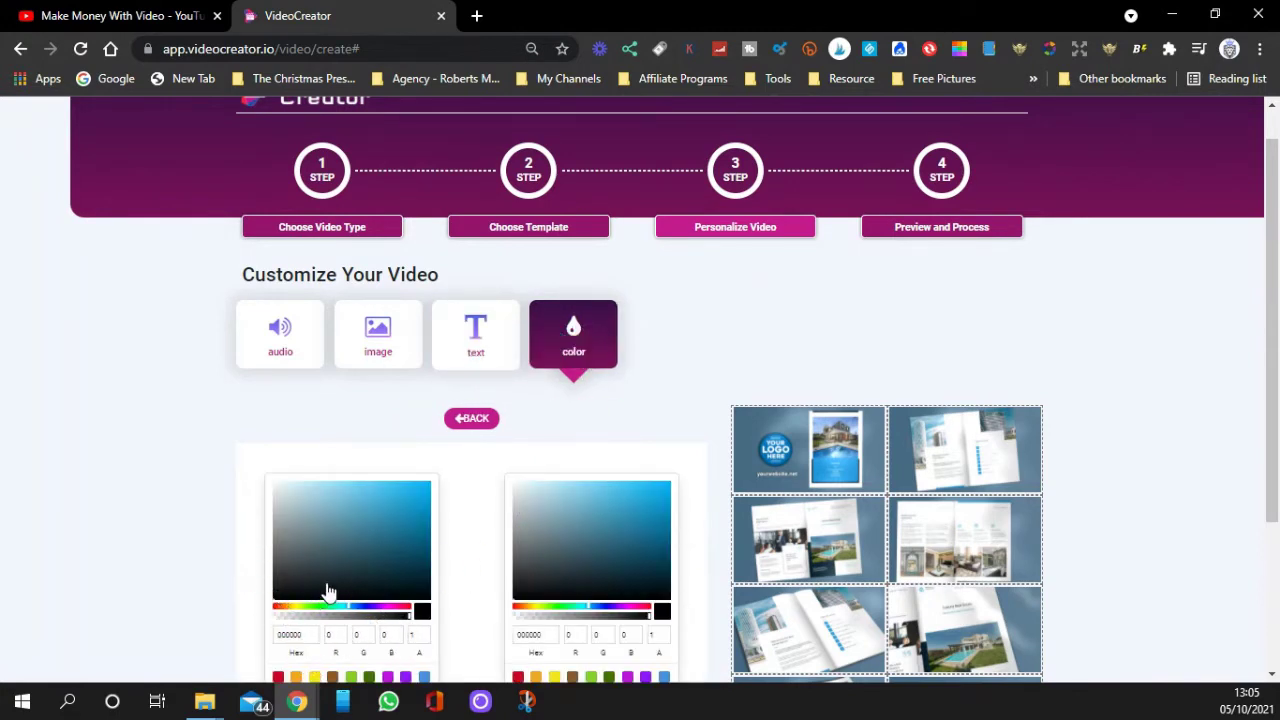
left_click(276, 608)
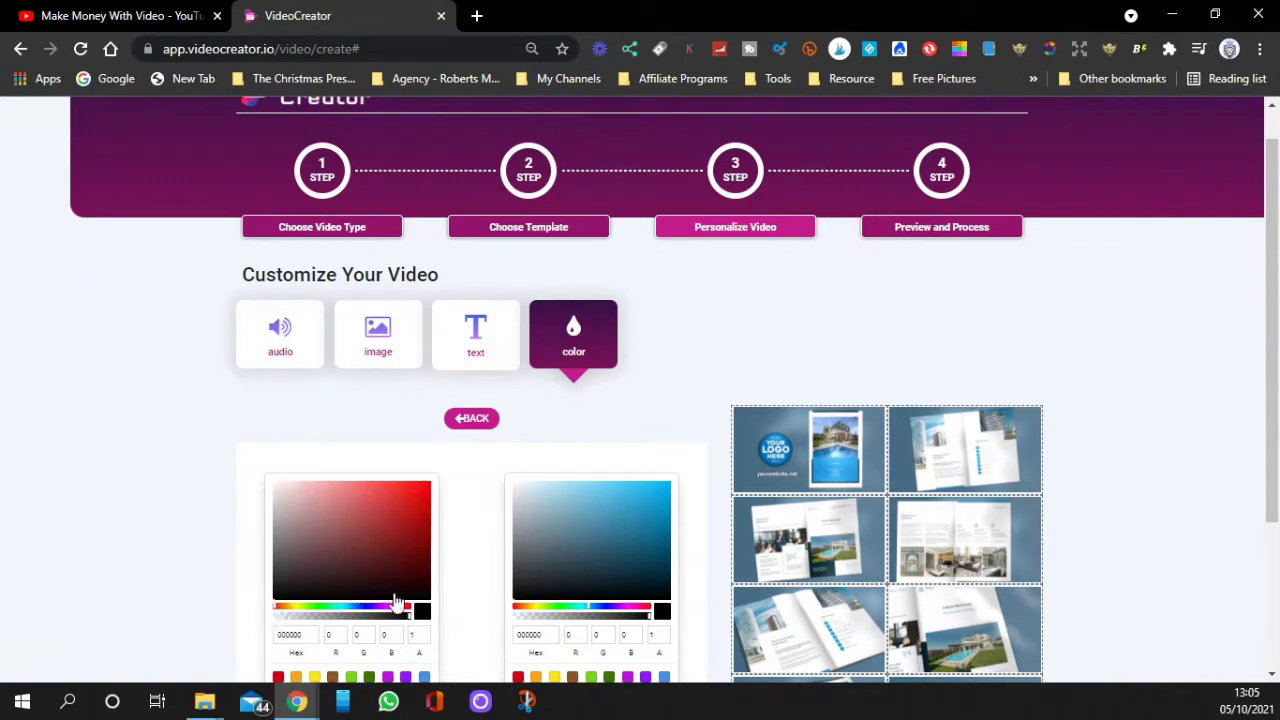
left_click(516, 608)
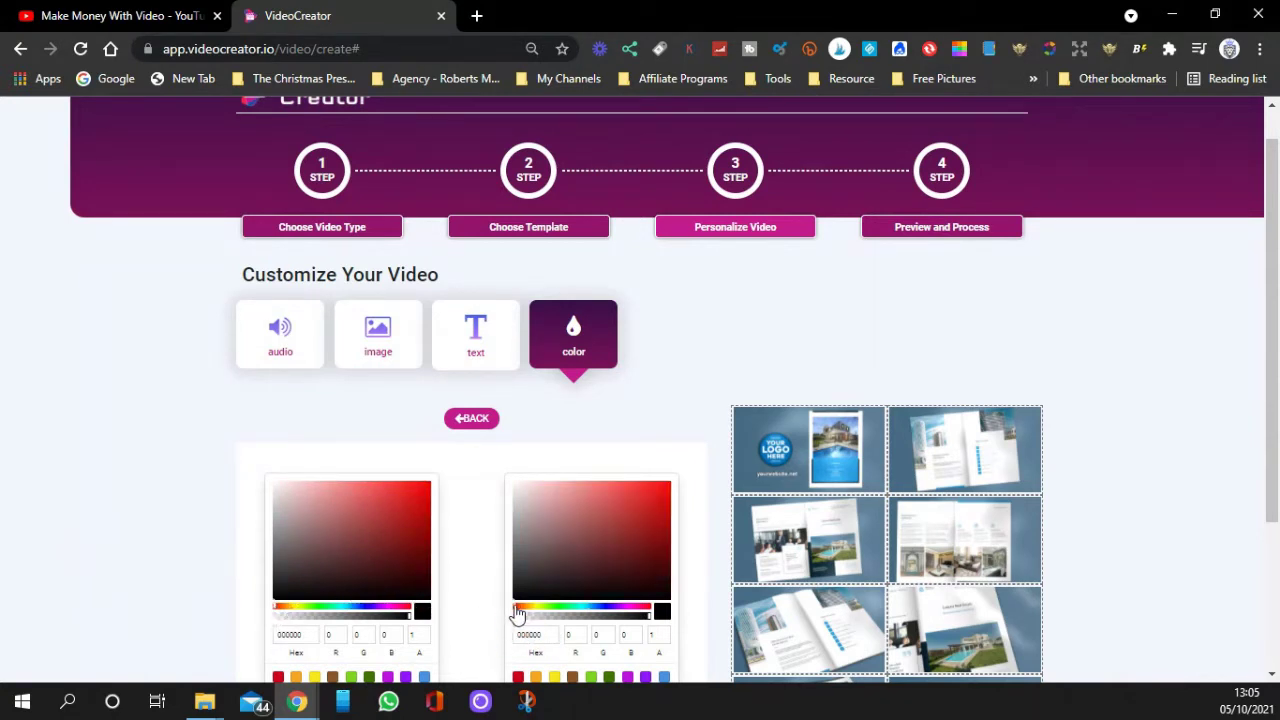
scroll(466, 566, "down", 2)
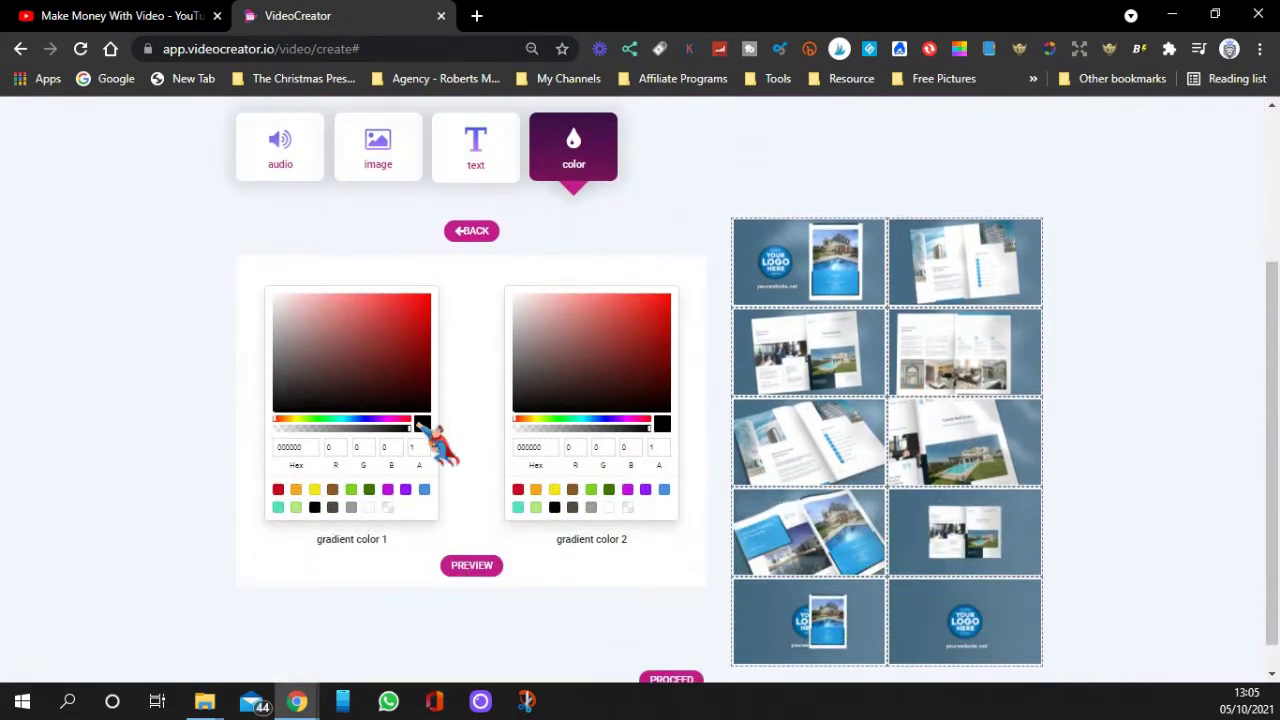
left_click(428, 301)
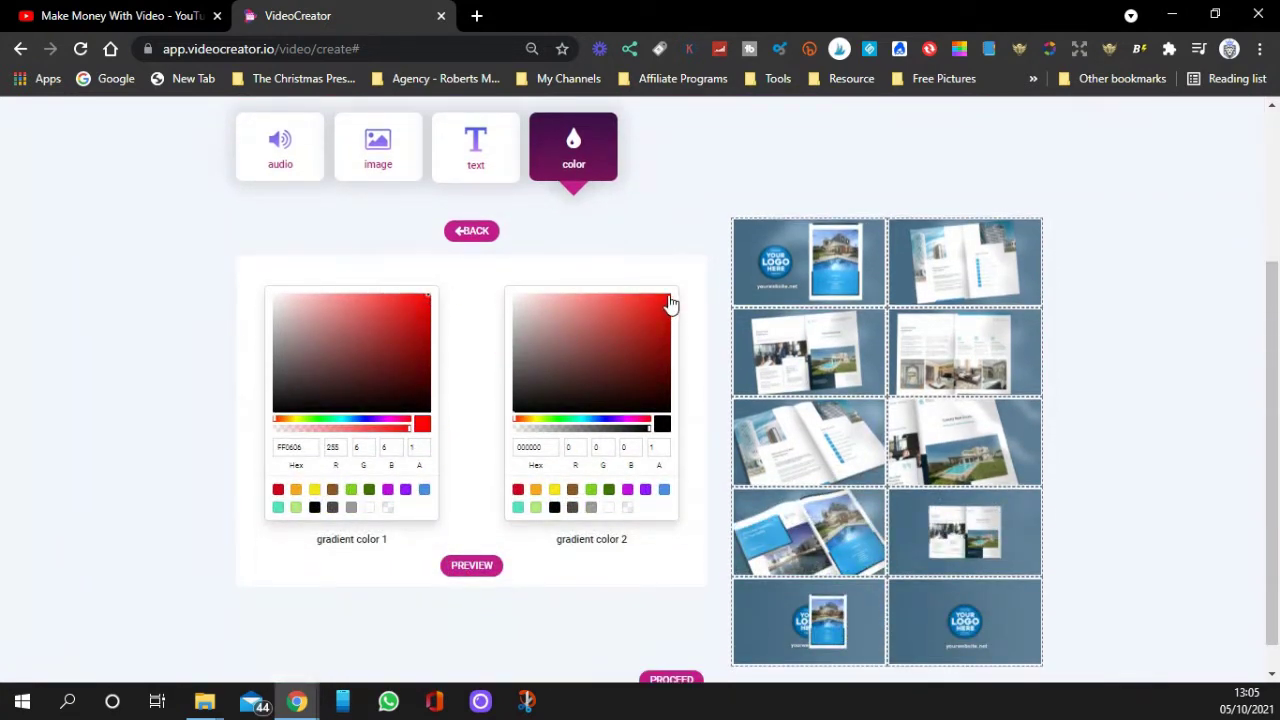
left_click(607, 338)
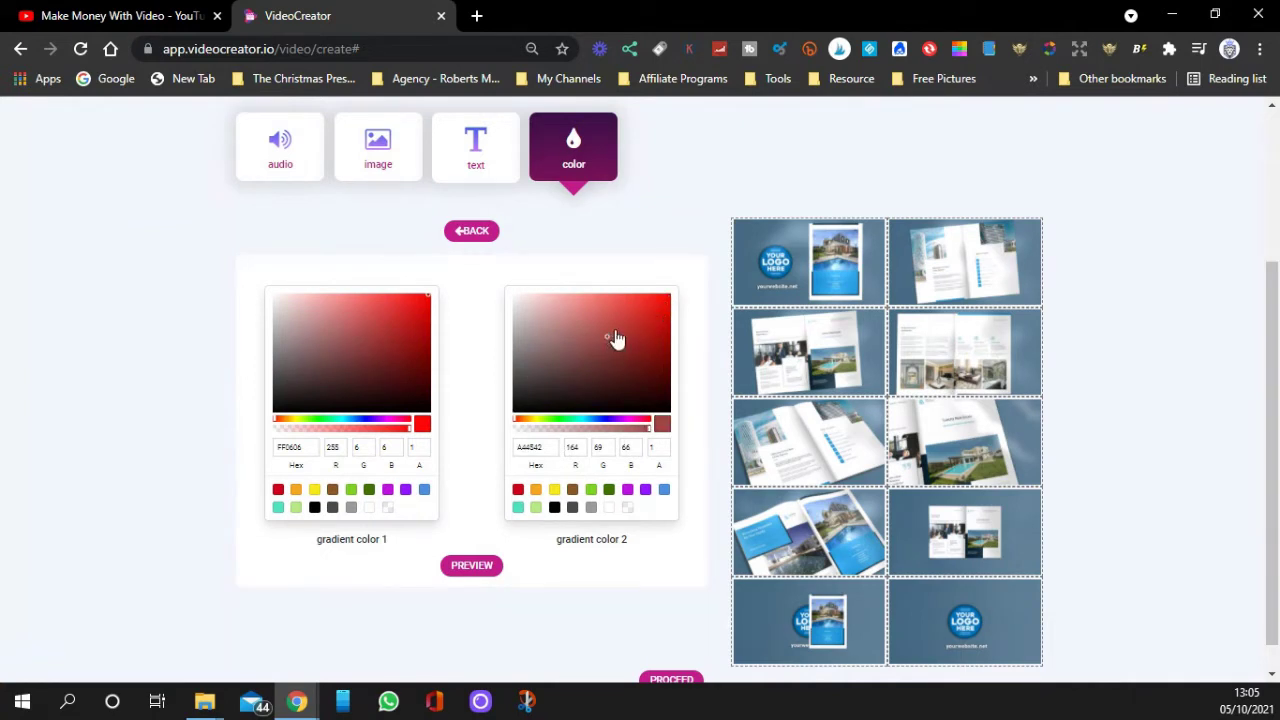
left_click(618, 328)
Step: Finish personalizing the video and submit it for processing without an email notification
scroll(686, 647, "down", 1)
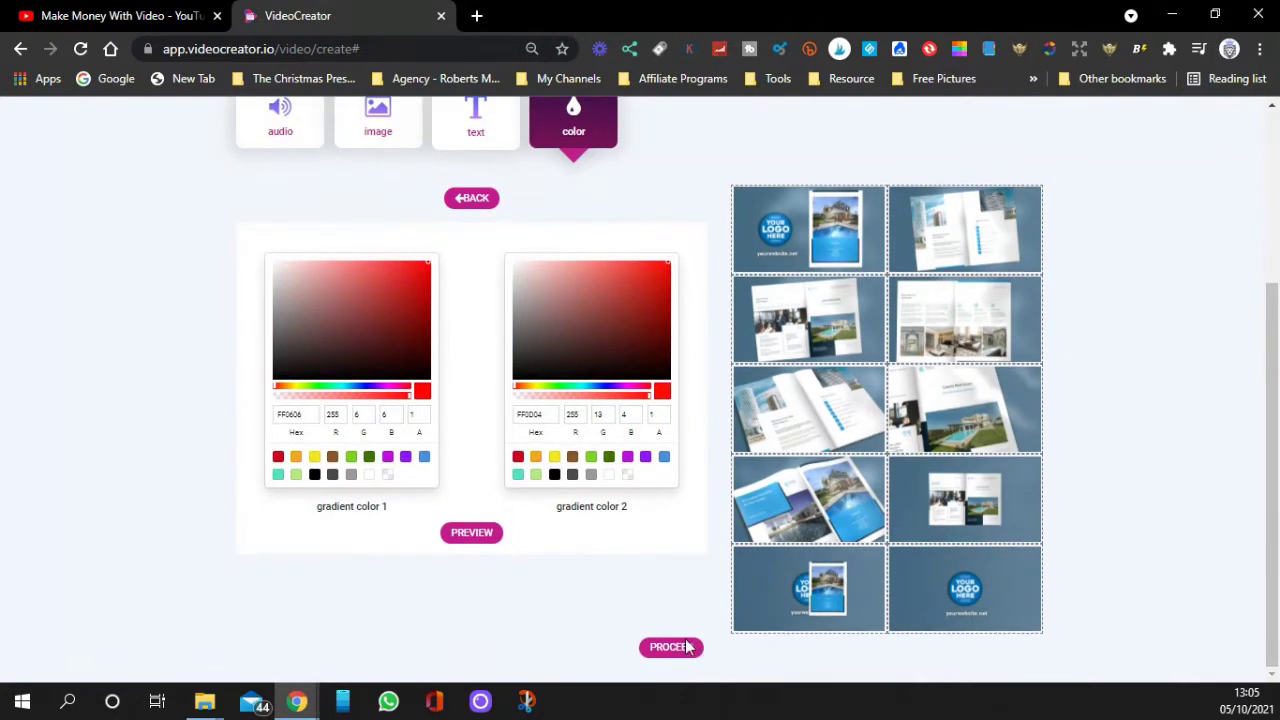
left_click(671, 648)
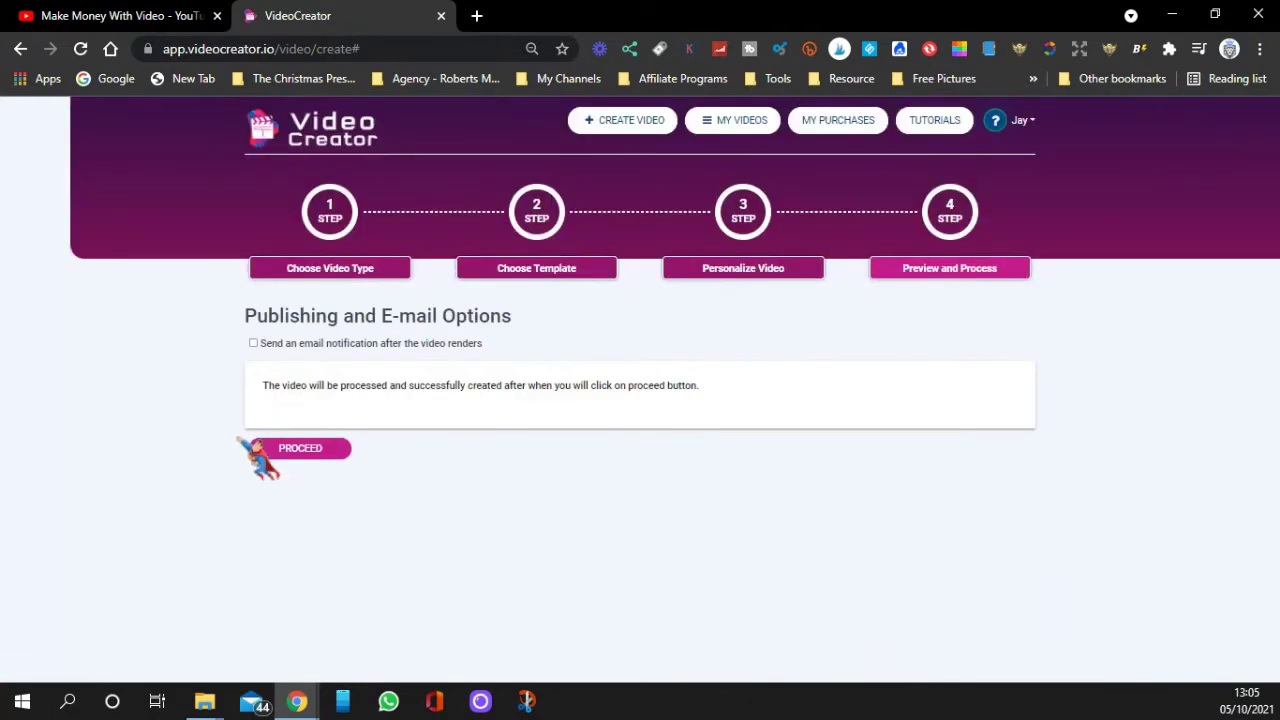
left_click(290, 450)
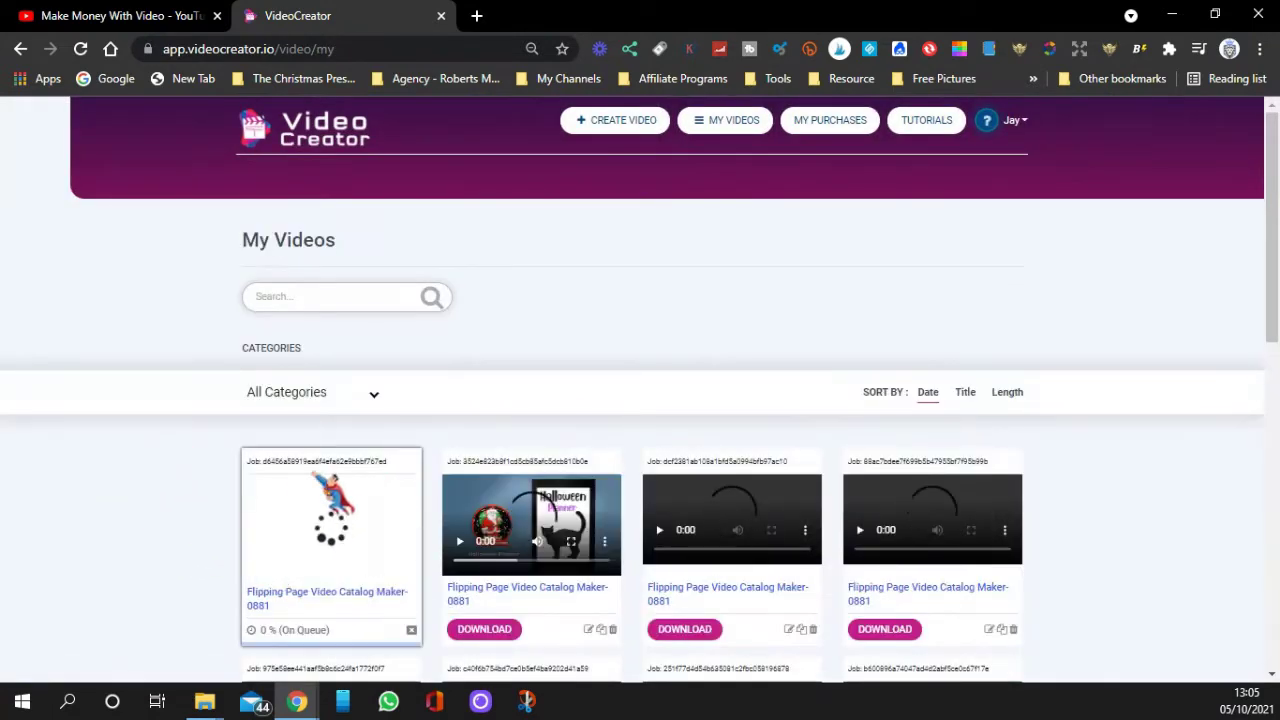
Step: Look through My Videos and play the Christmas Planner Book video with the gingerbread cover in full screen to its end
scroll(340, 492, "down", 2)
scroll(586, 428, "down", 2)
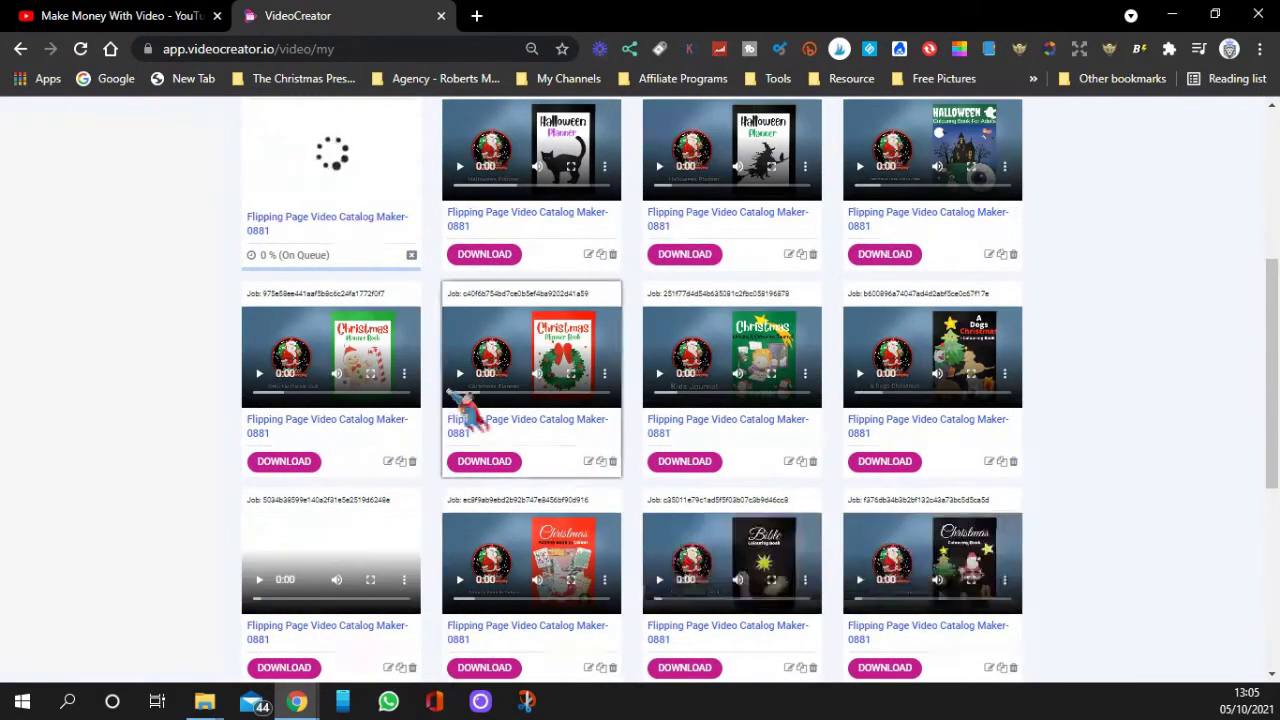
scroll(466, 405, "up", 2)
scroll(722, 455, "down", 2)
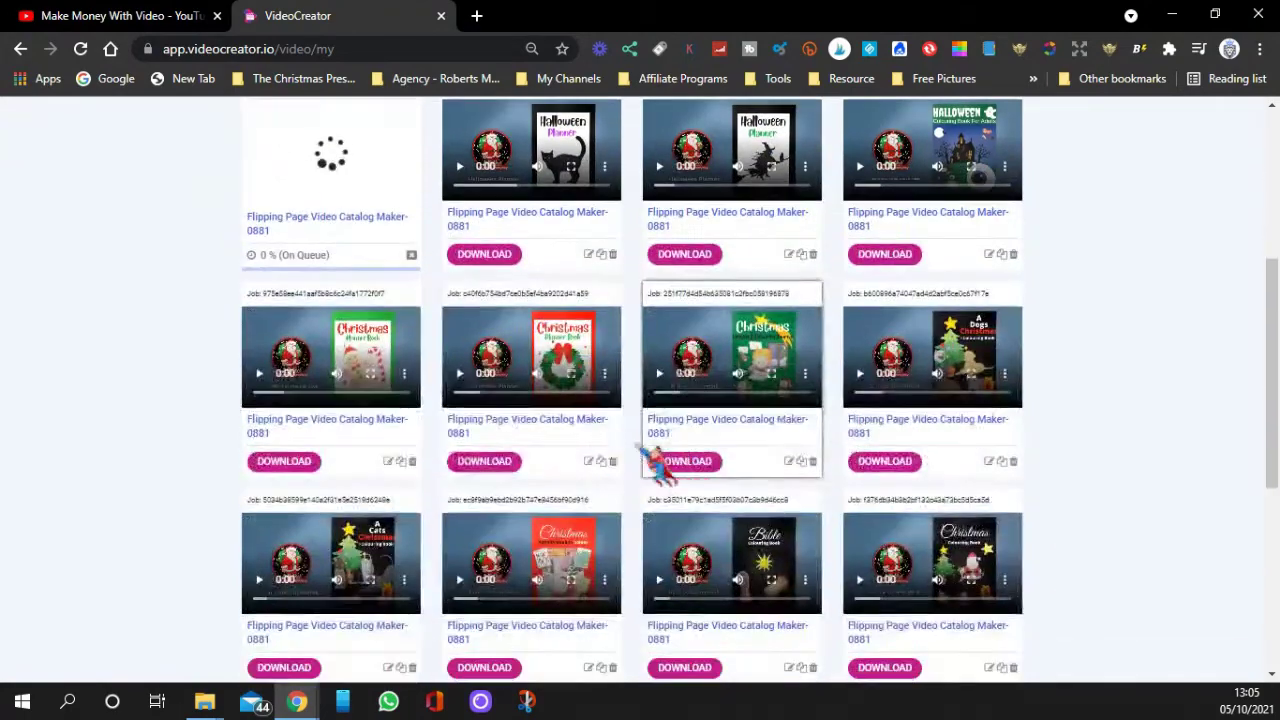
scroll(766, 490, "up", 4)
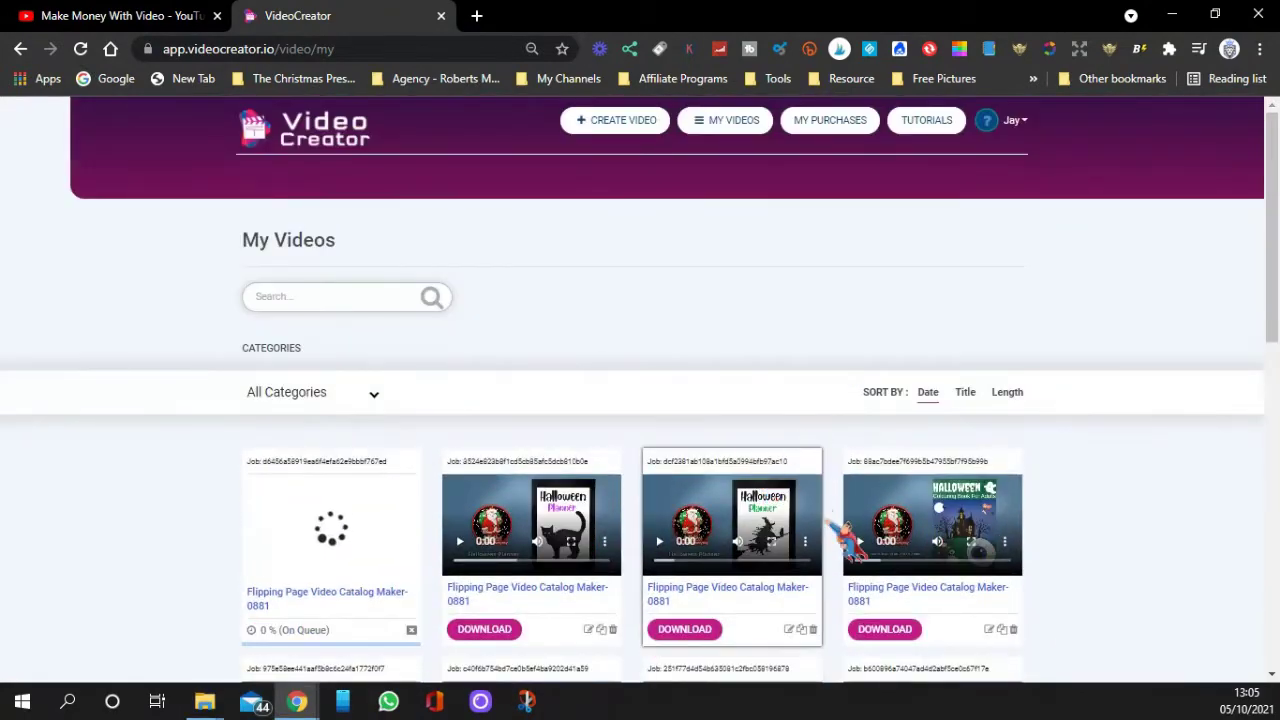
scroll(590, 520, "down", 2)
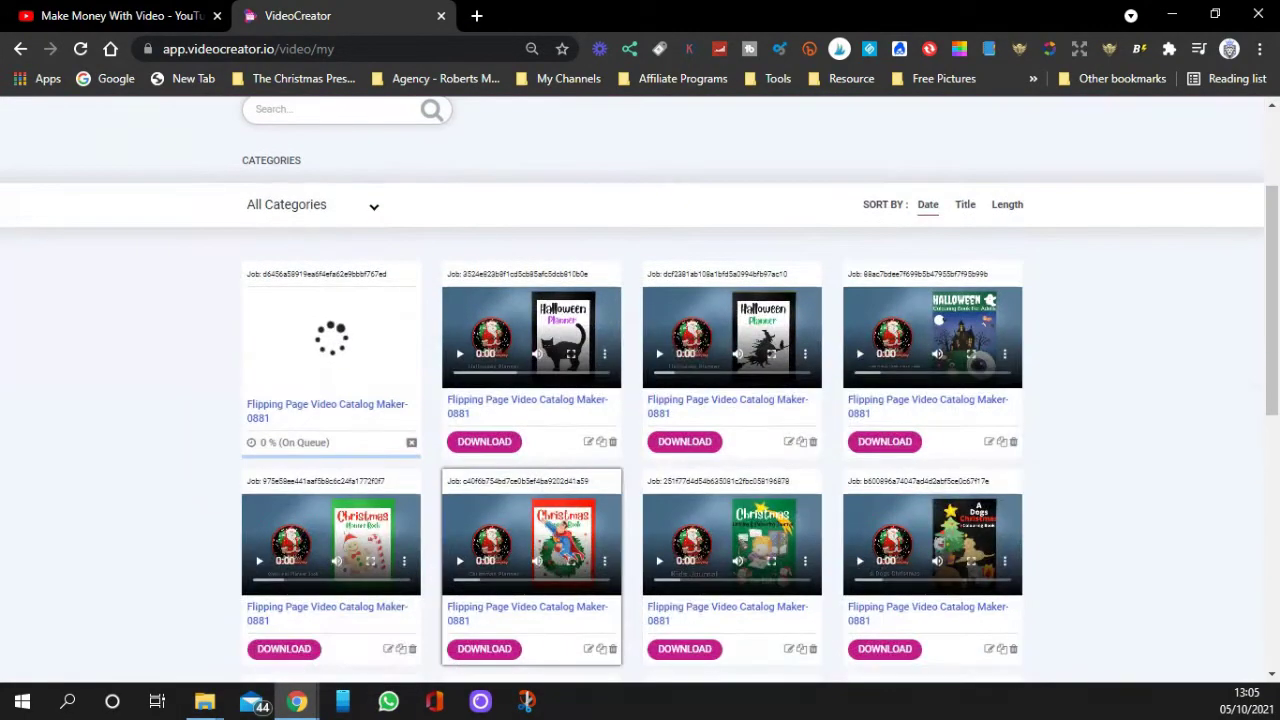
left_click(373, 564)
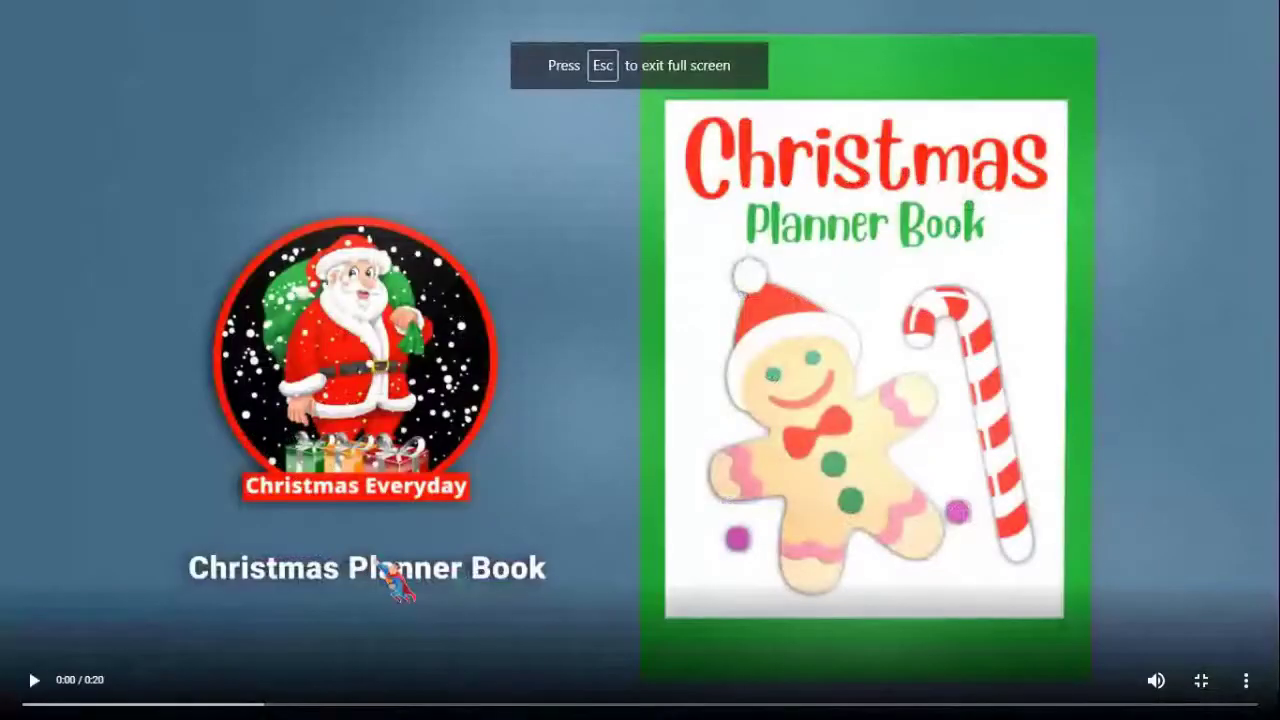
left_click(35, 688)
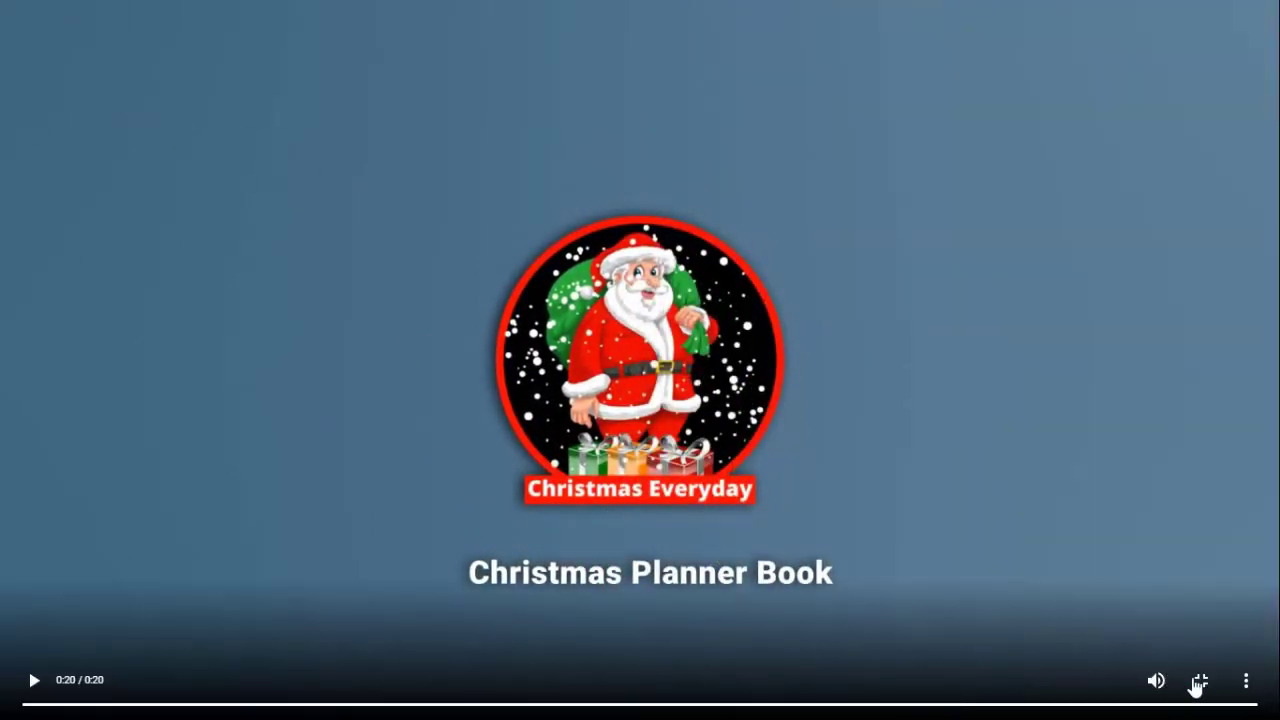
left_click(1199, 681)
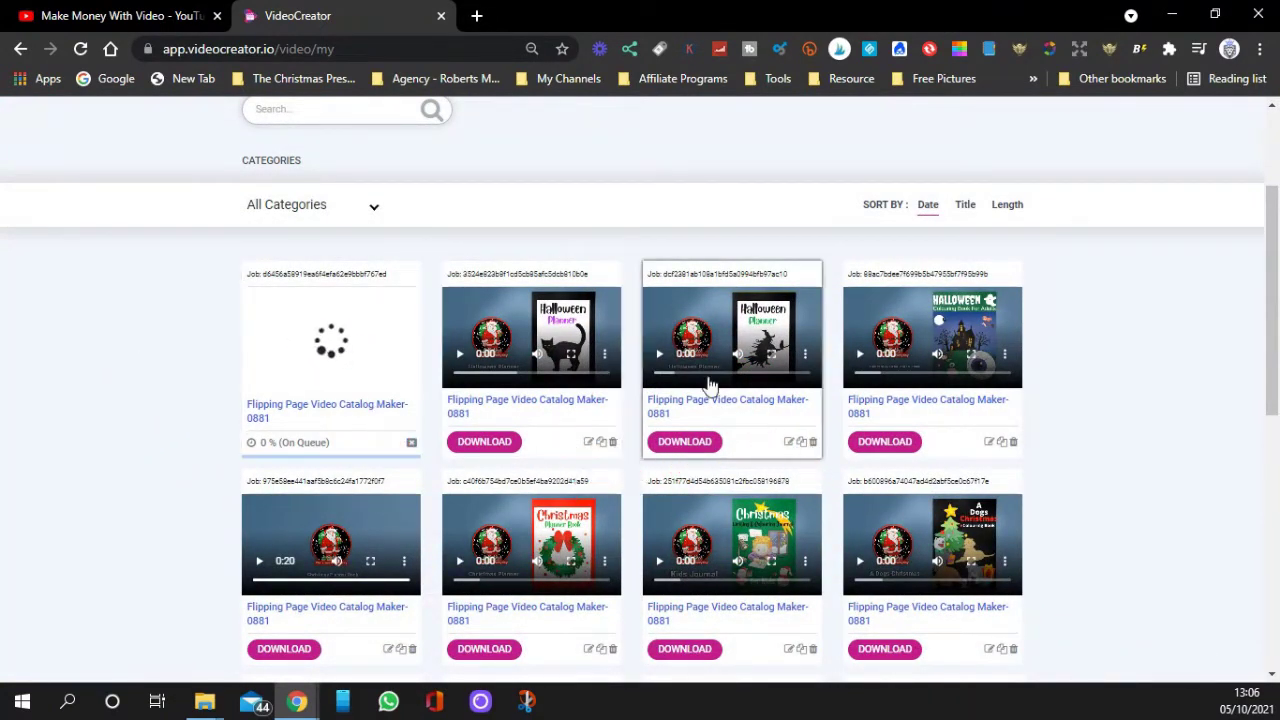
Step: Play the Halloween Planner video with the black cat cover in full screen and return to the video list
left_click(572, 358)
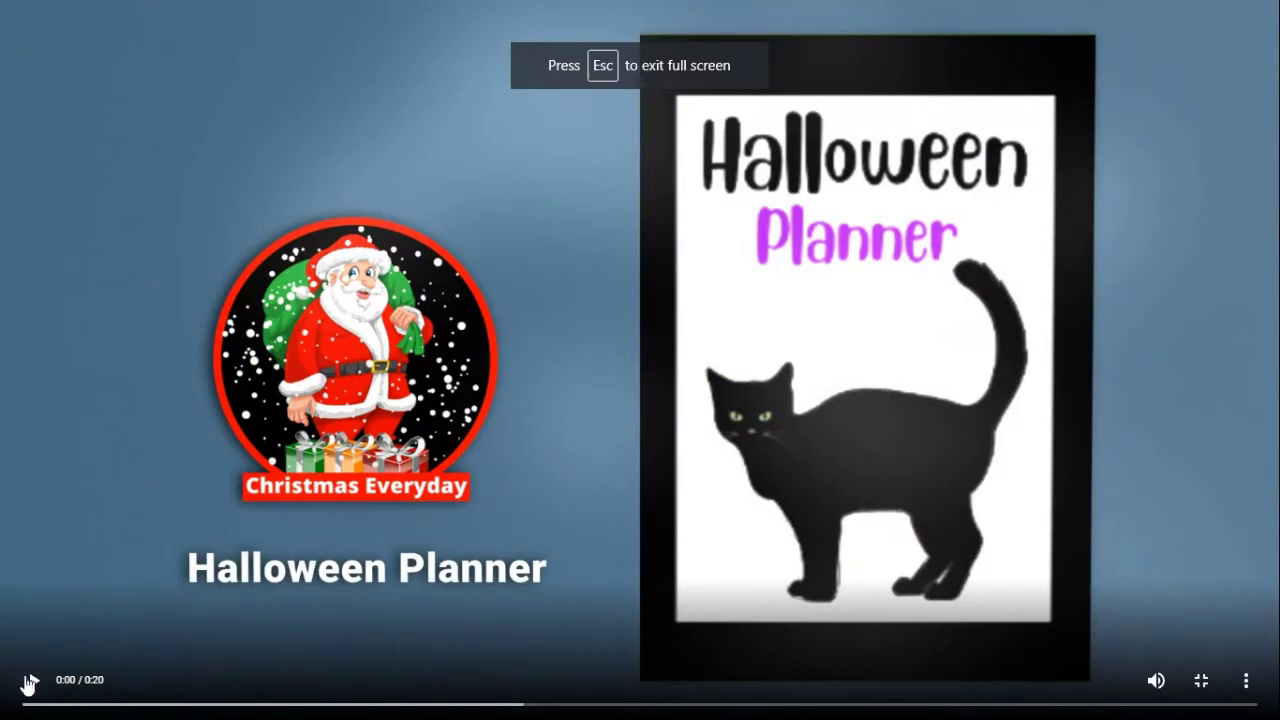
left_click(35, 685)
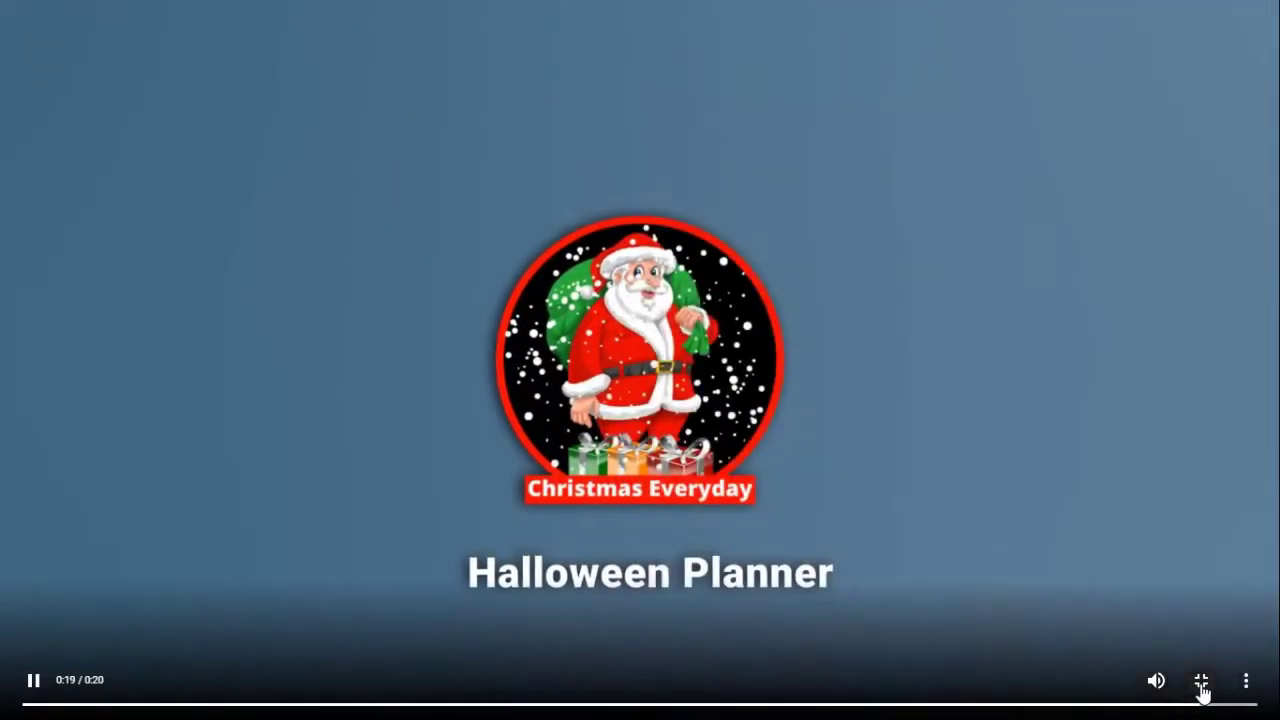
left_click(1202, 684)
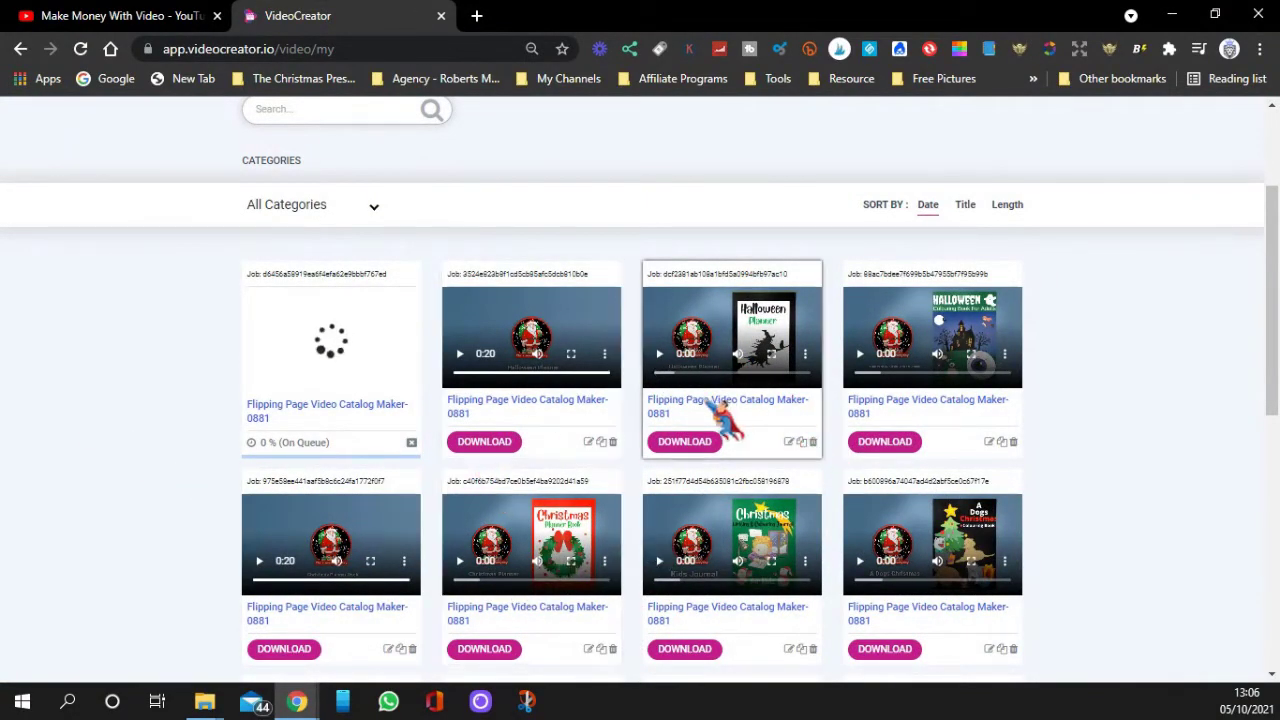
scroll(725, 420, "down", 2)
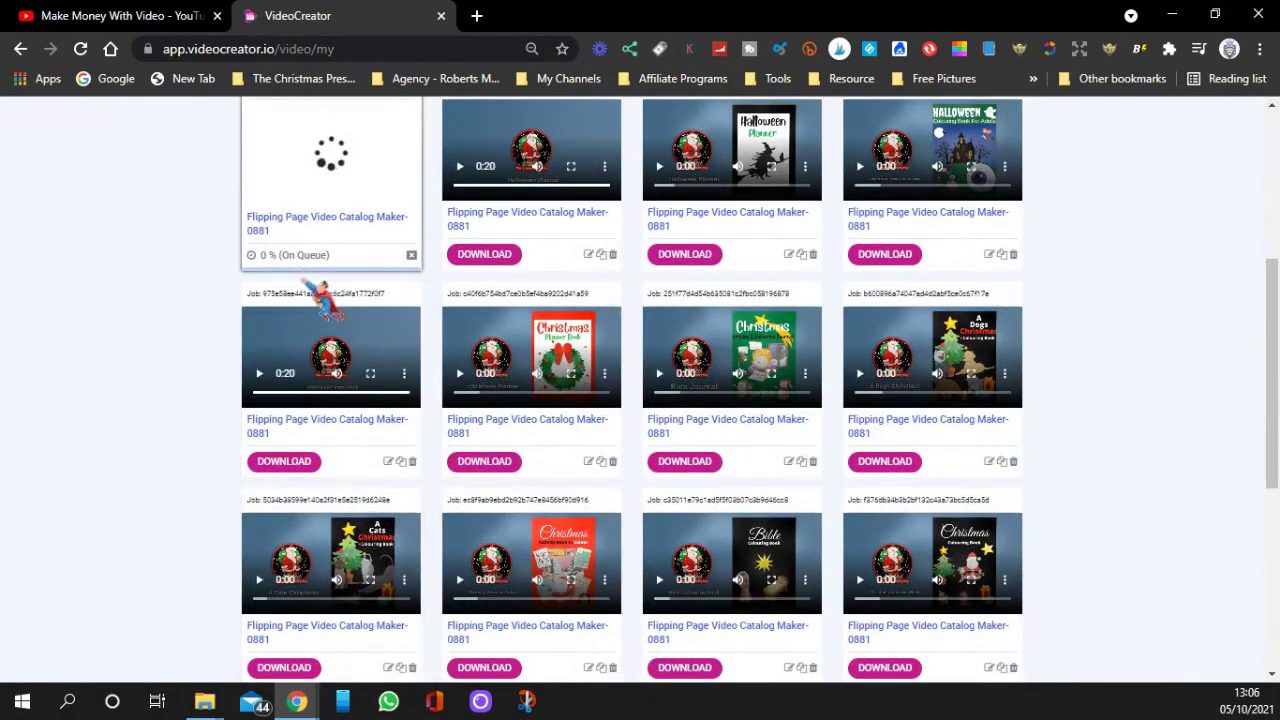
Step: Look through the remaining finished flipping-page videos on the first page of My Videos
scroll(570, 535, "down", 3)
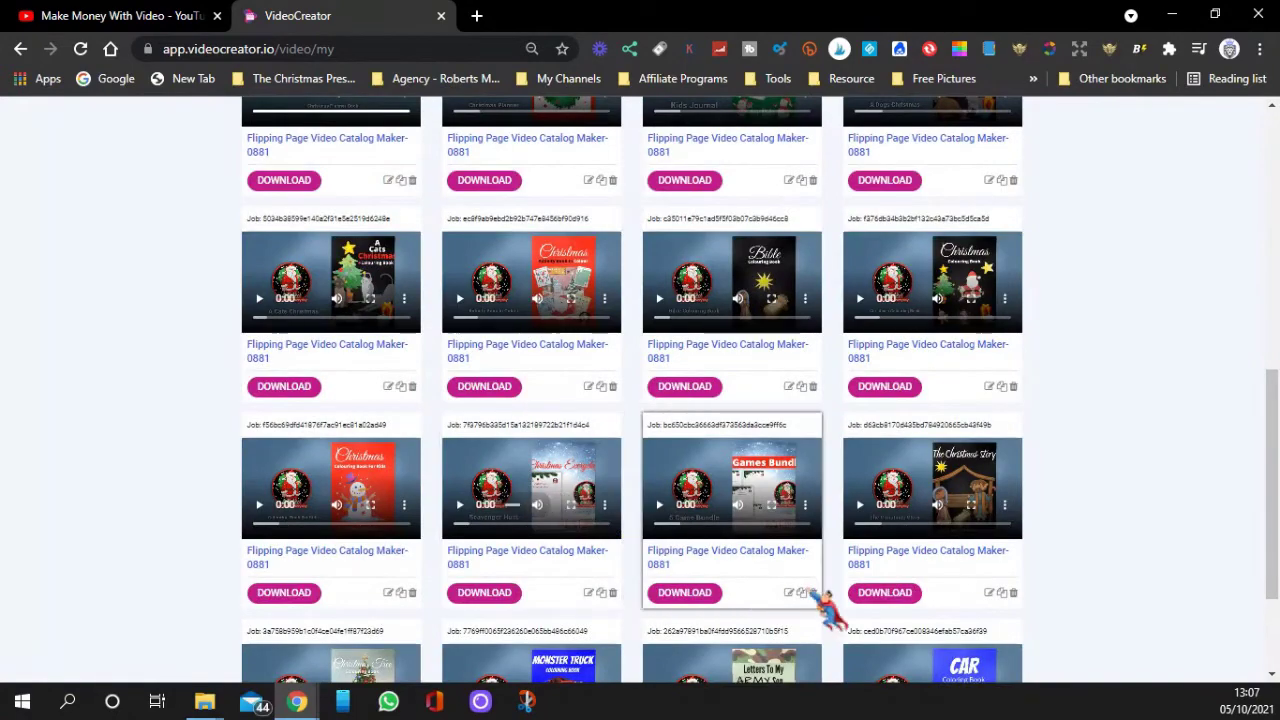
scroll(829, 603, "down", 2)
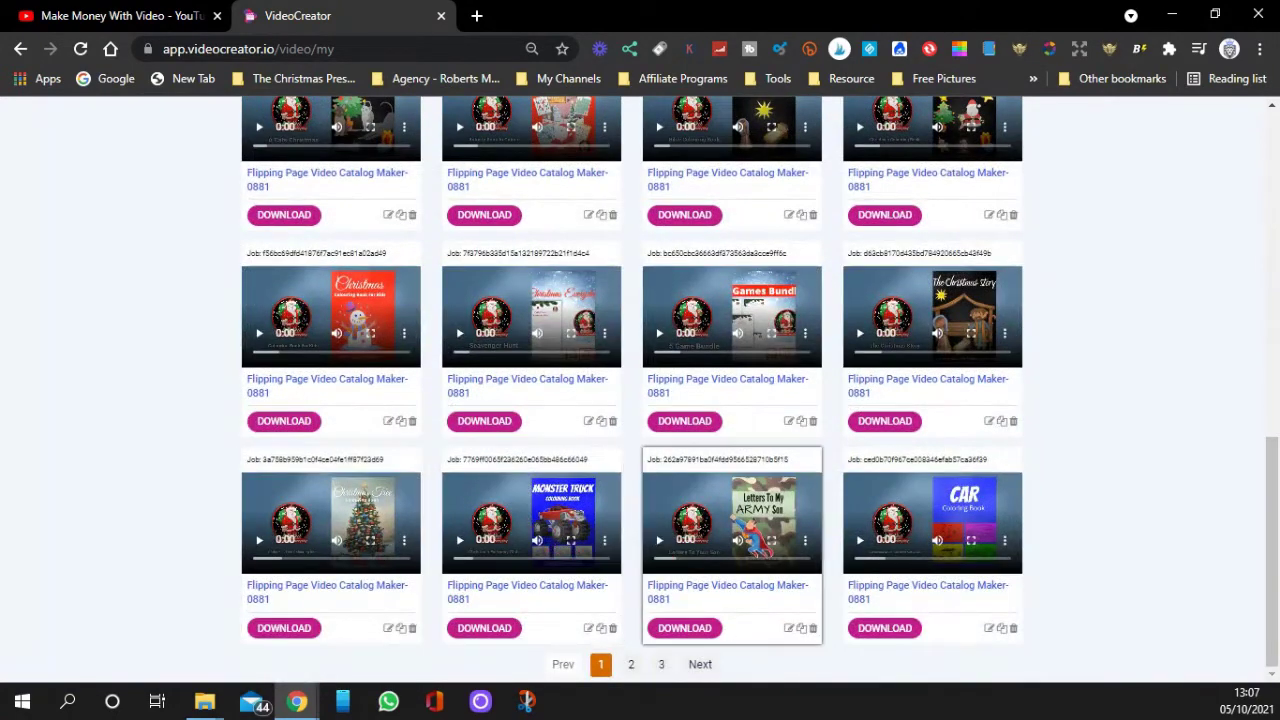
scroll(529, 486, "up", 6)
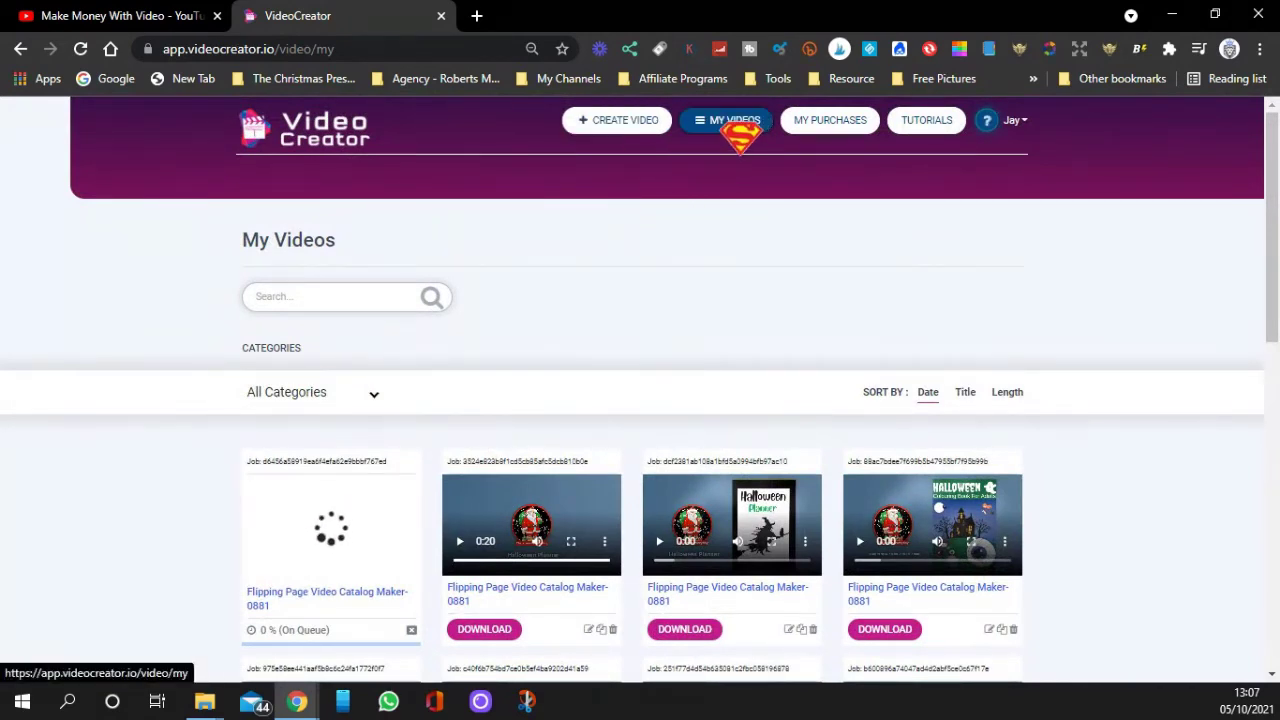
Step: Start a new video and browse the Supplement E-com templates in the first 3D Product Demos category
left_click(620, 125)
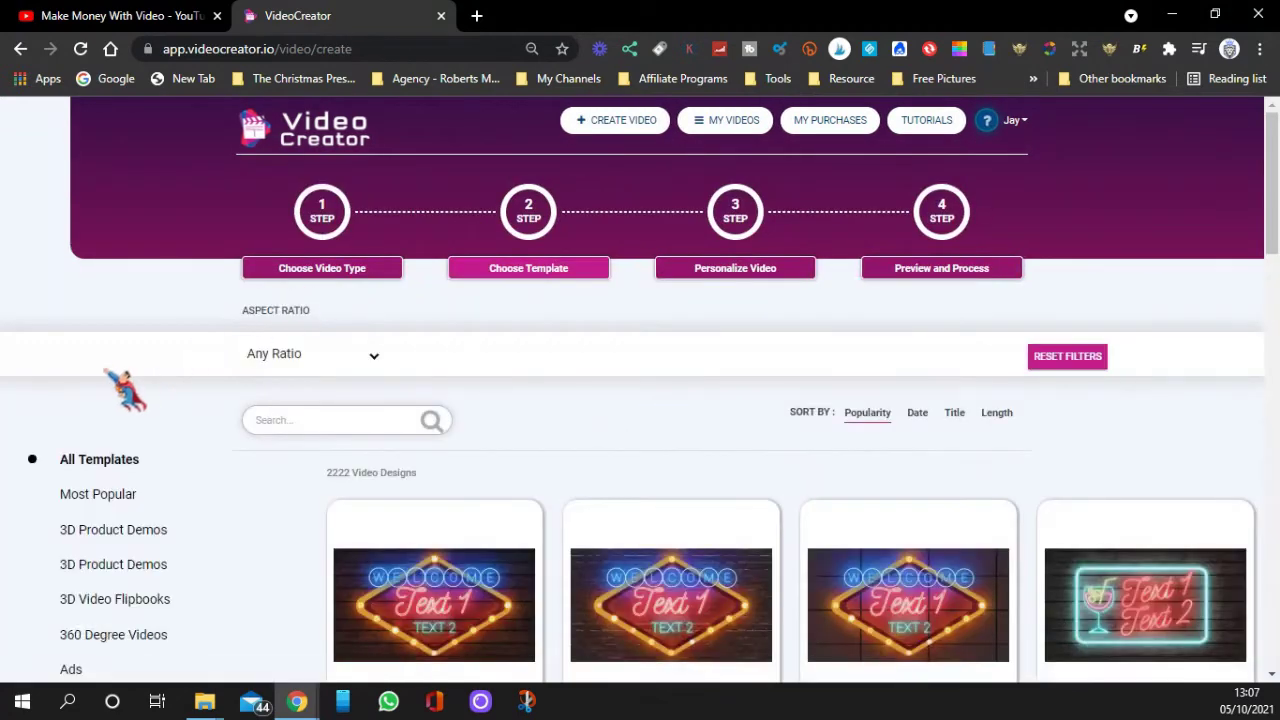
scroll(125, 380, "down", 2)
scroll(128, 380, "down", 2)
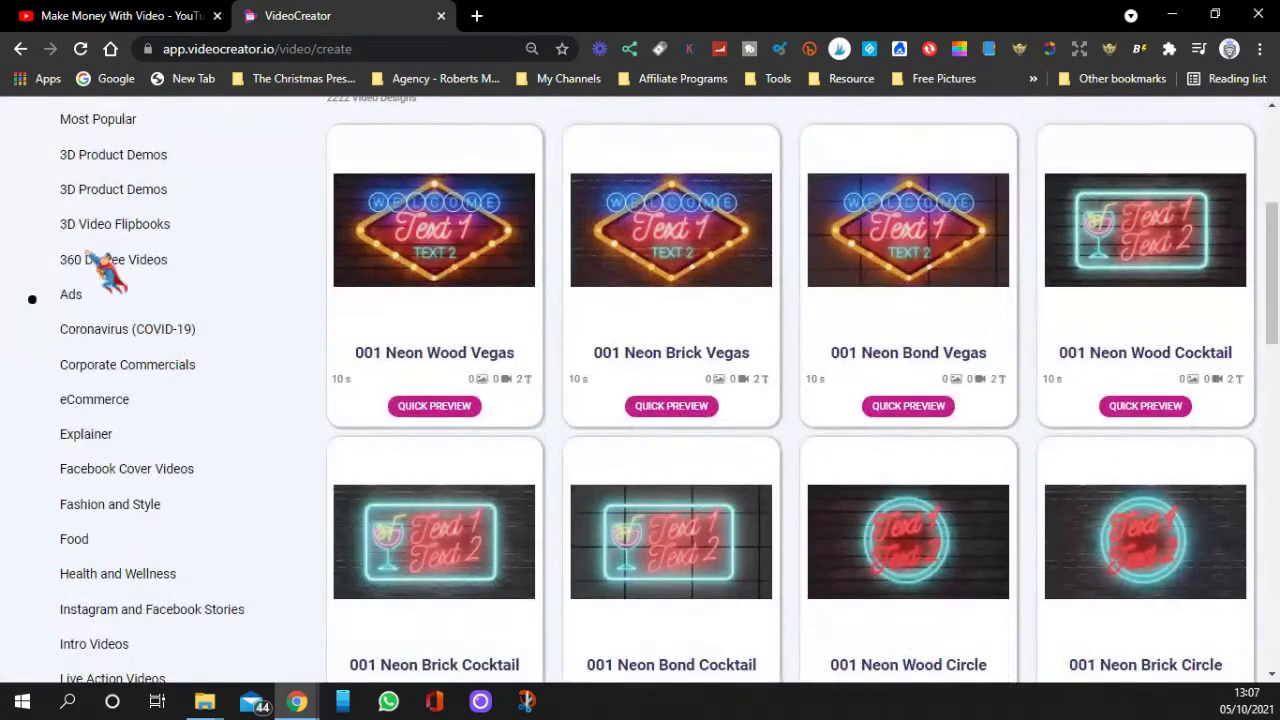
left_click(120, 157)
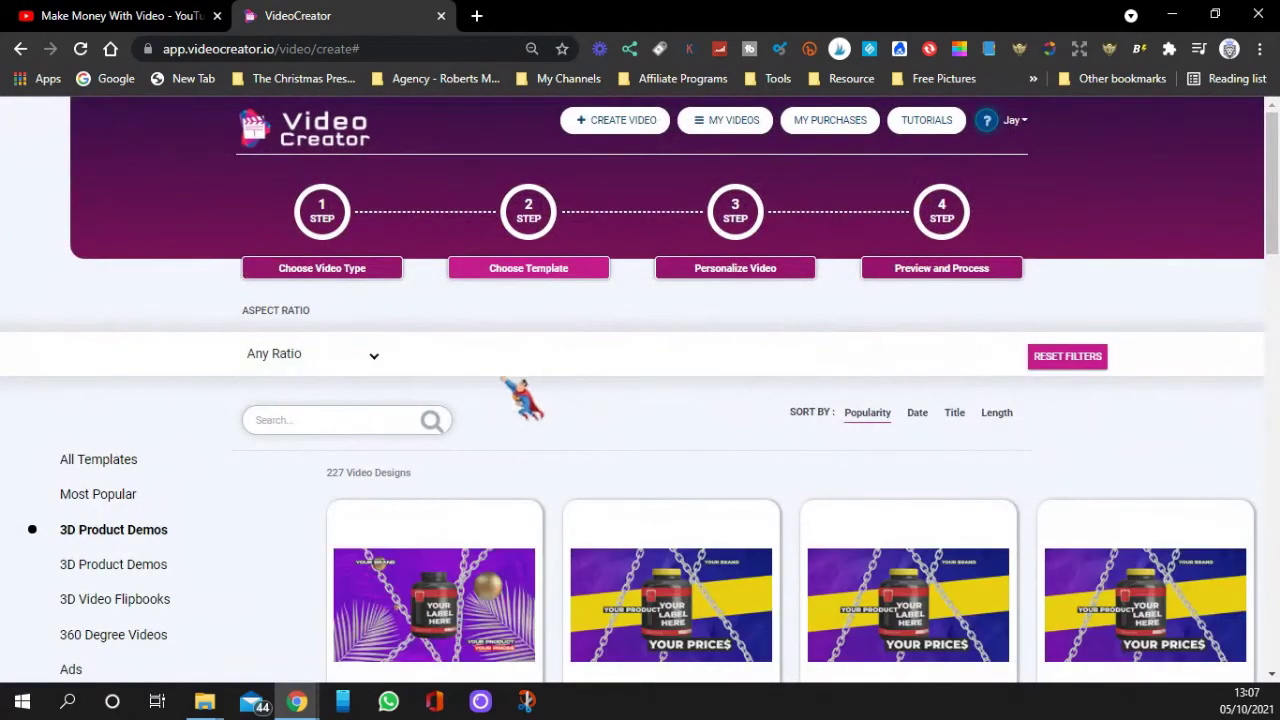
scroll(510, 385, "down", 2)
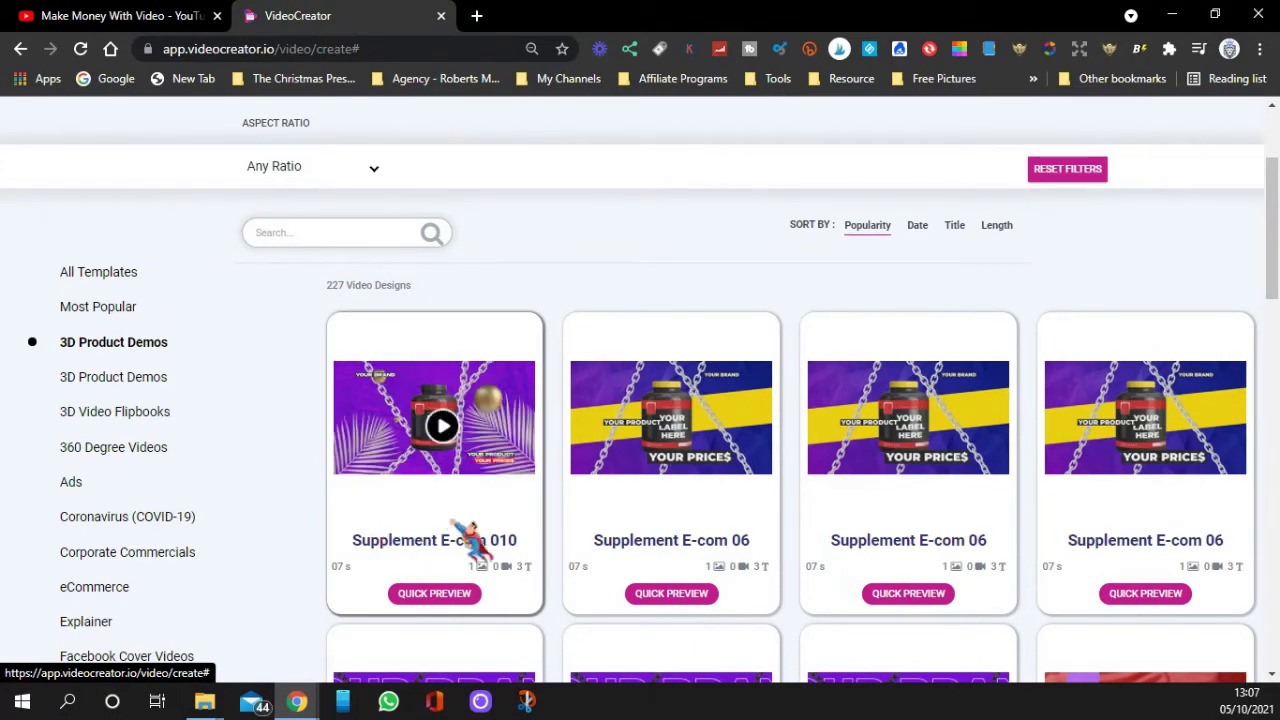
scroll(775, 440, "down", 4)
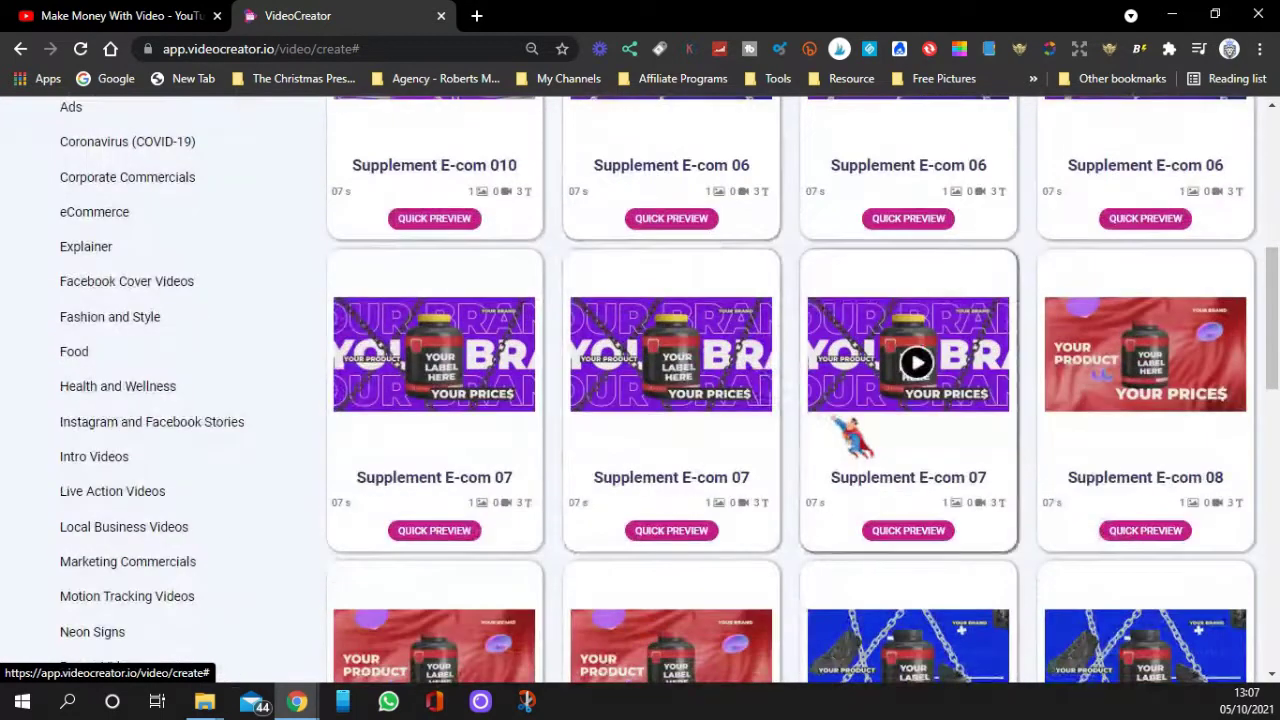
scroll(845, 430, "down", 3)
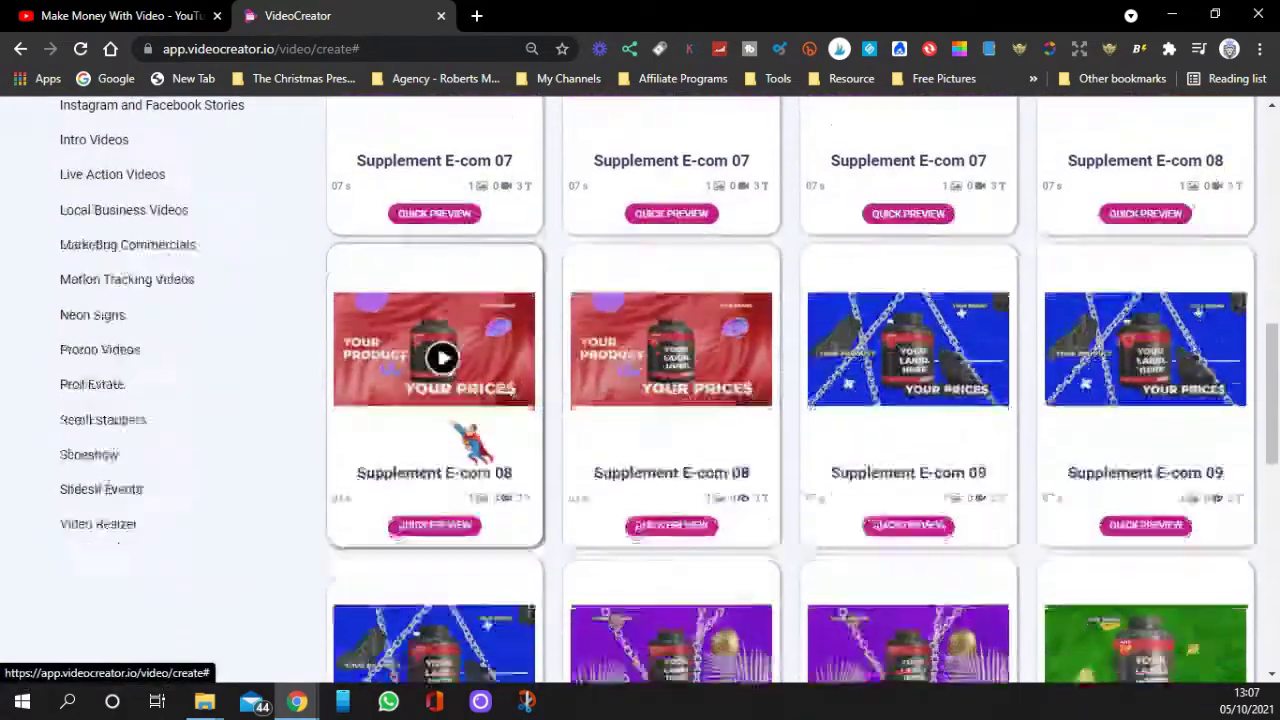
scroll(471, 443, "down", 4)
scroll(528, 443, "up", 8)
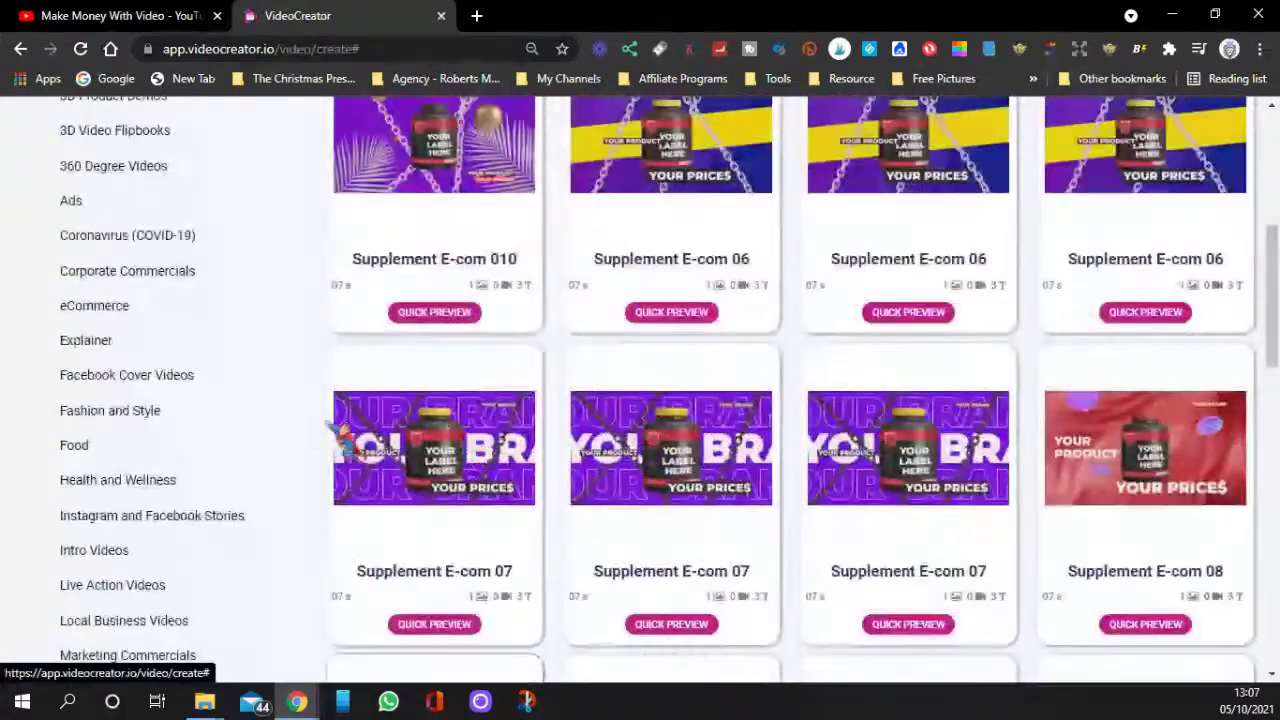
scroll(270, 410, "up", 3)
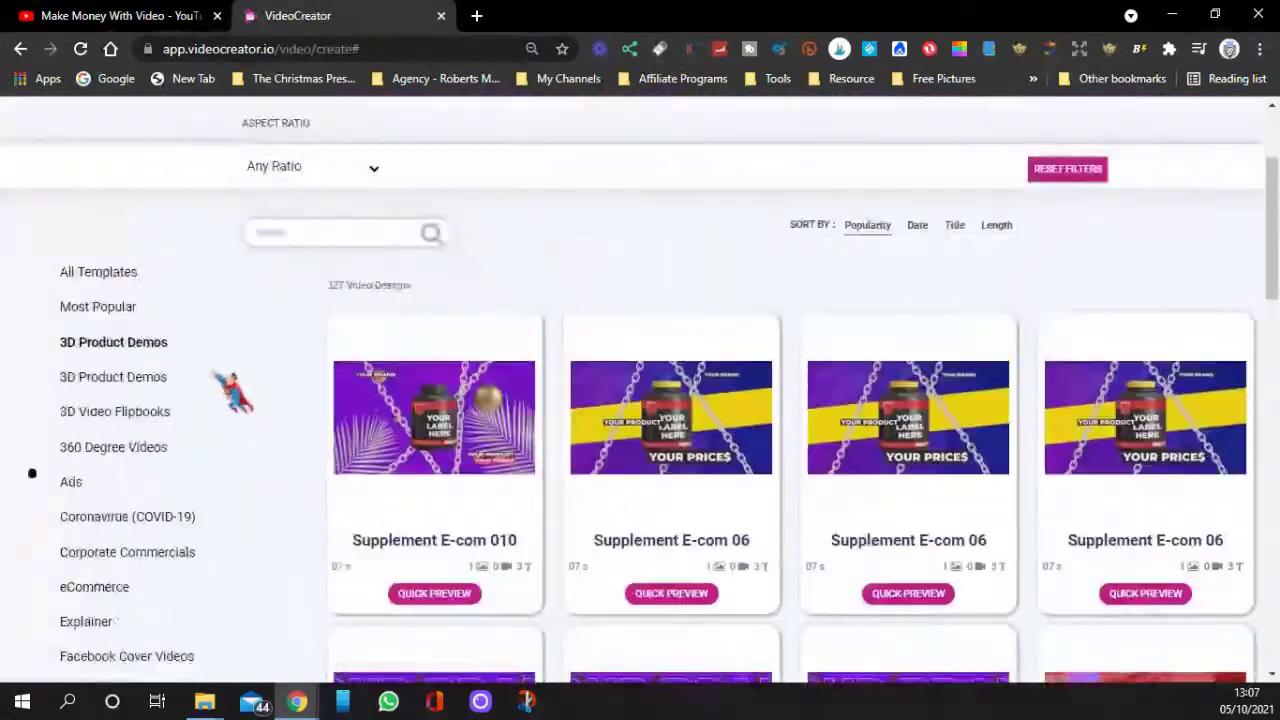
Step: Browse the wine bottle mockup templates in the second 3D Product Demos category
left_click(95, 379)
scroll(175, 383, "down", 3)
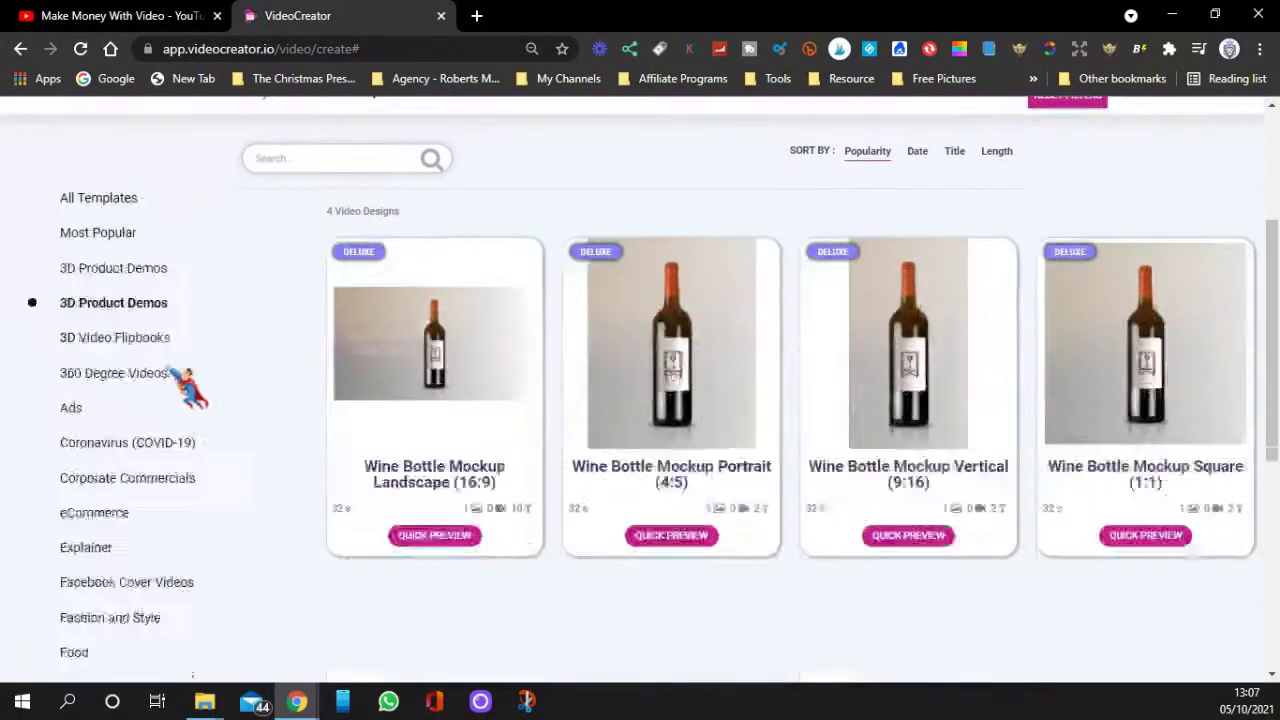
mouse_move(430, 332)
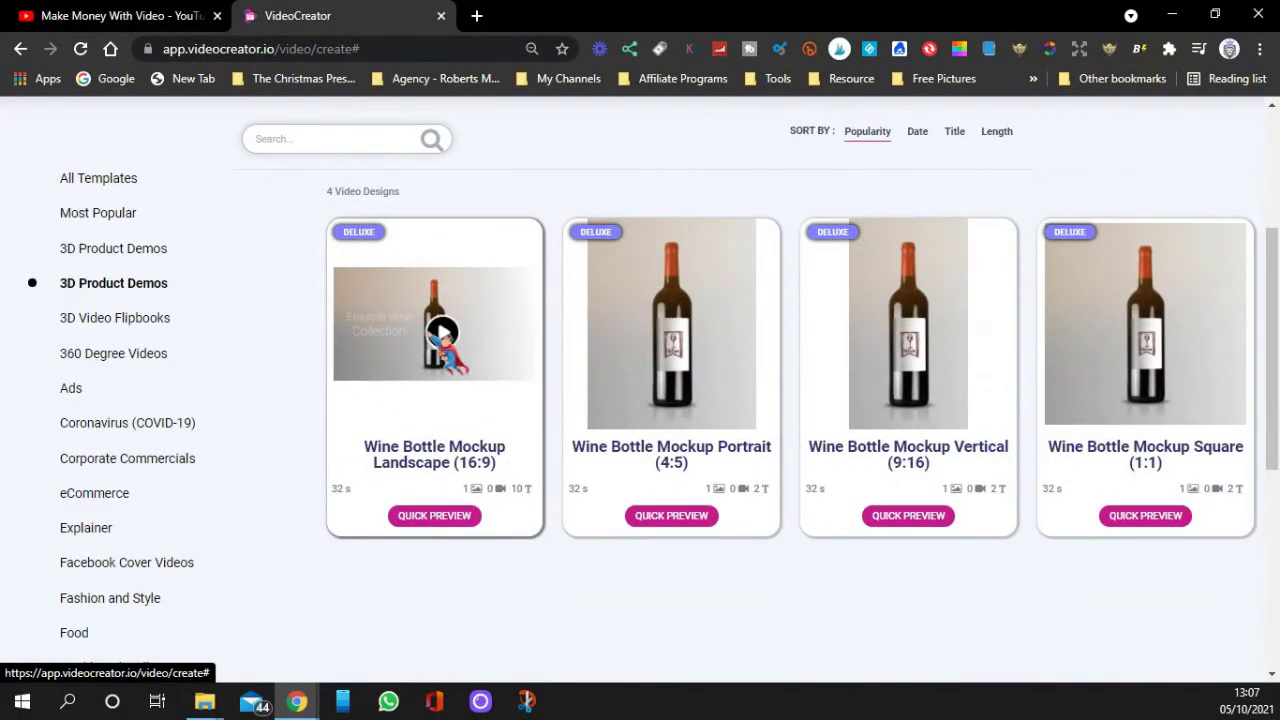
mouse_move(706, 358)
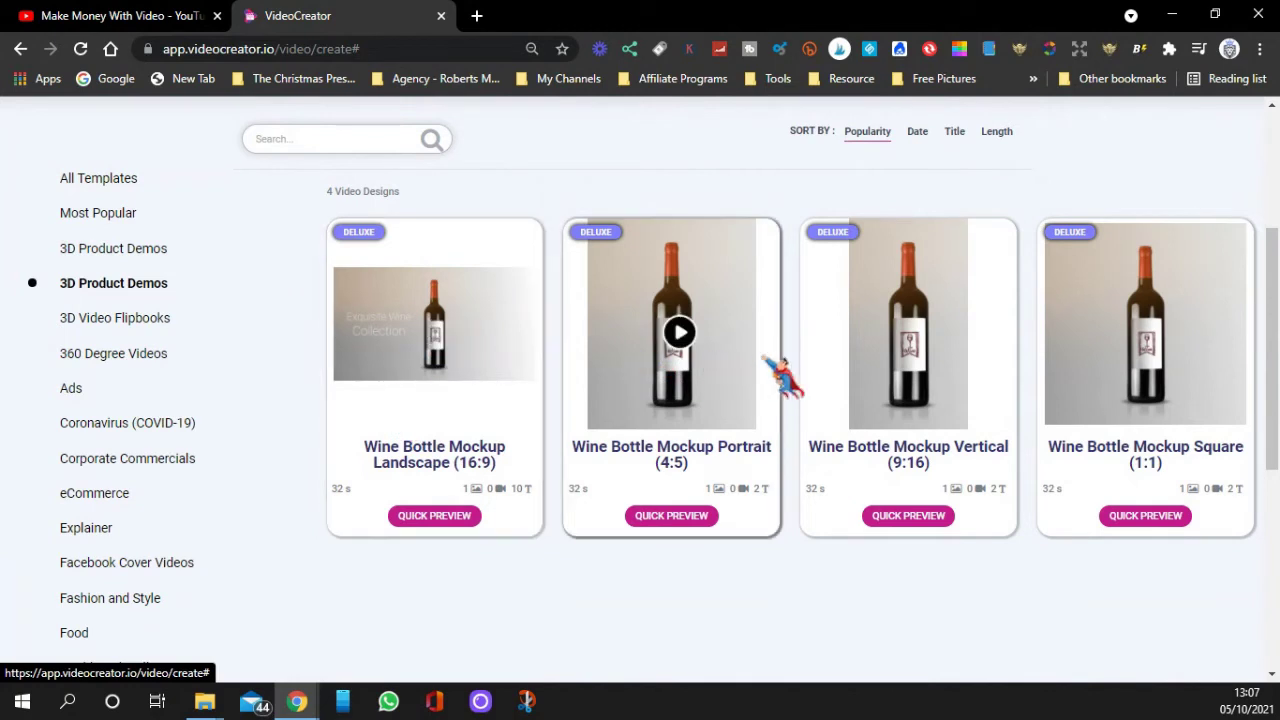
Step: Browse the 3D pop-up book templates in the 360 Degree Videos category
left_click(104, 356)
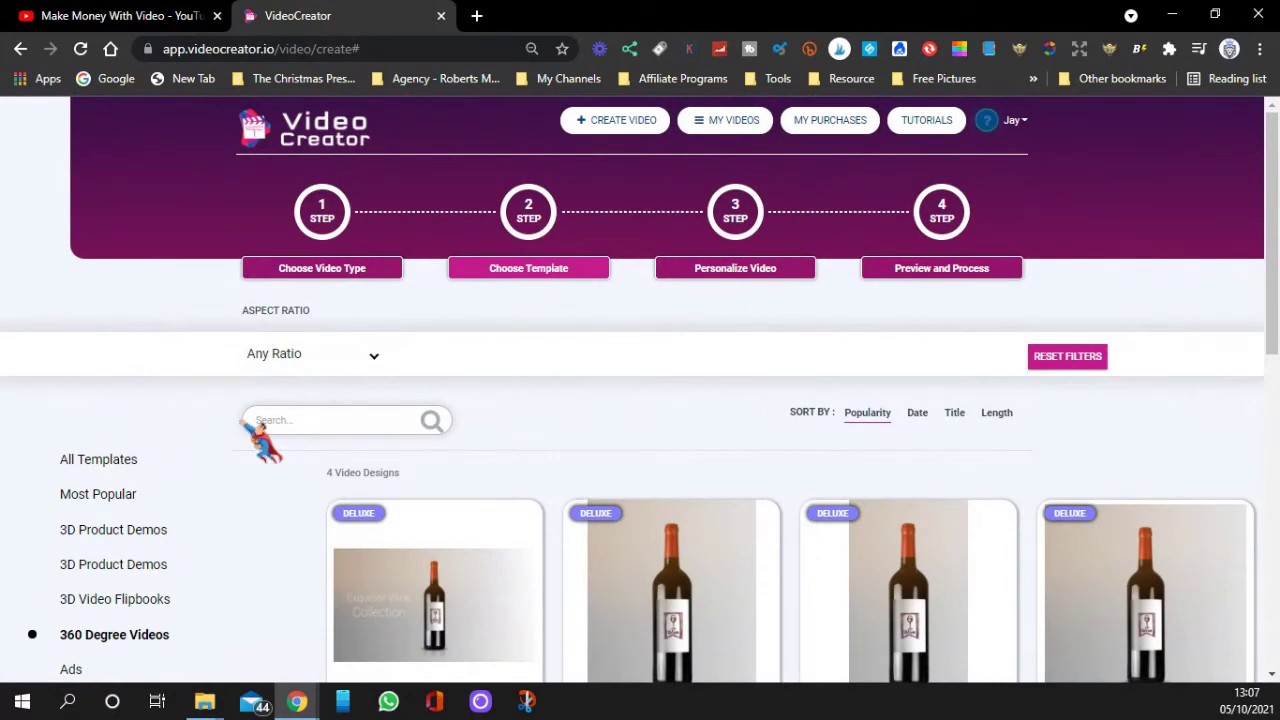
scroll(262, 449, "down", 4)
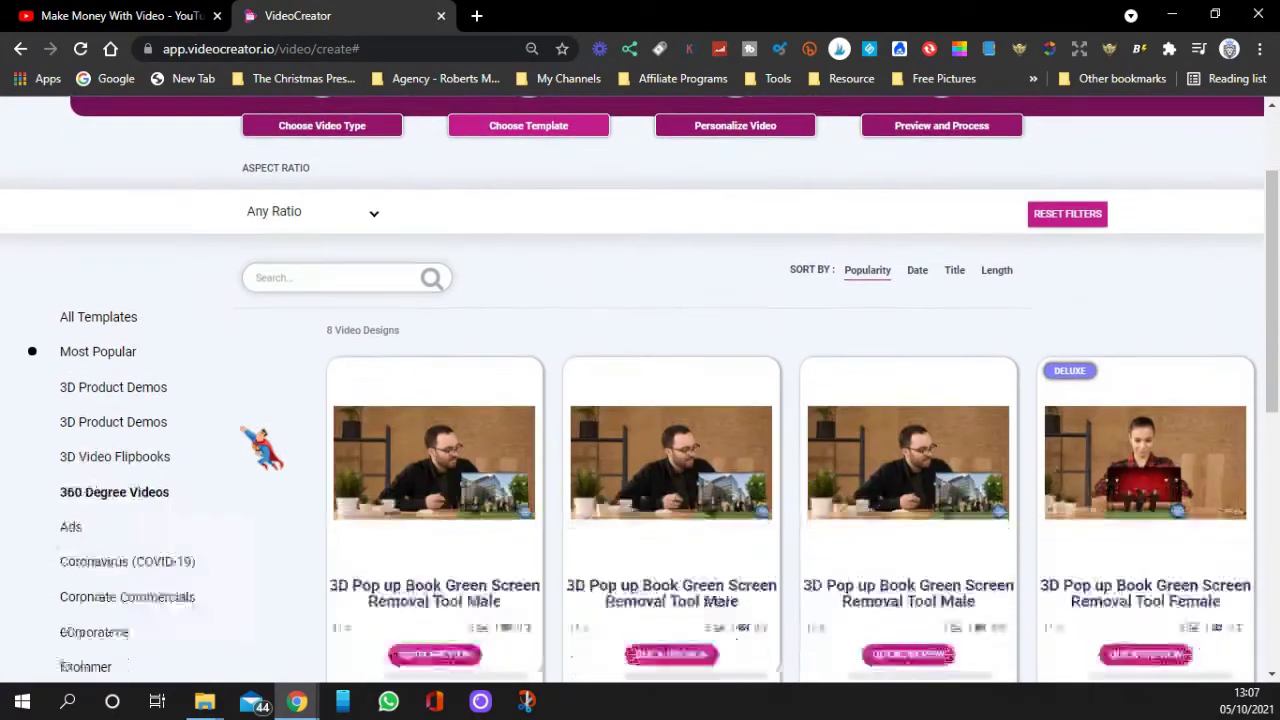
scroll(262, 449, "down", 2)
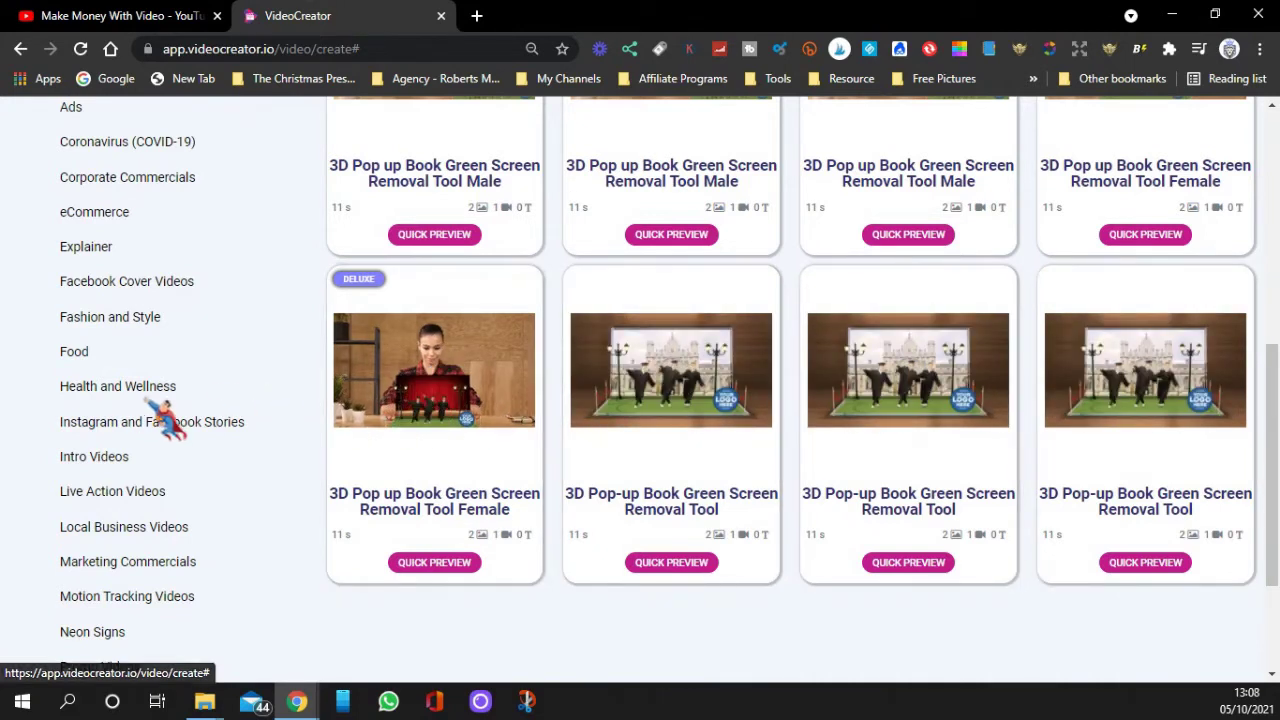
Step: Browse the promo templates in the Health and Wellness category
left_click(104, 400)
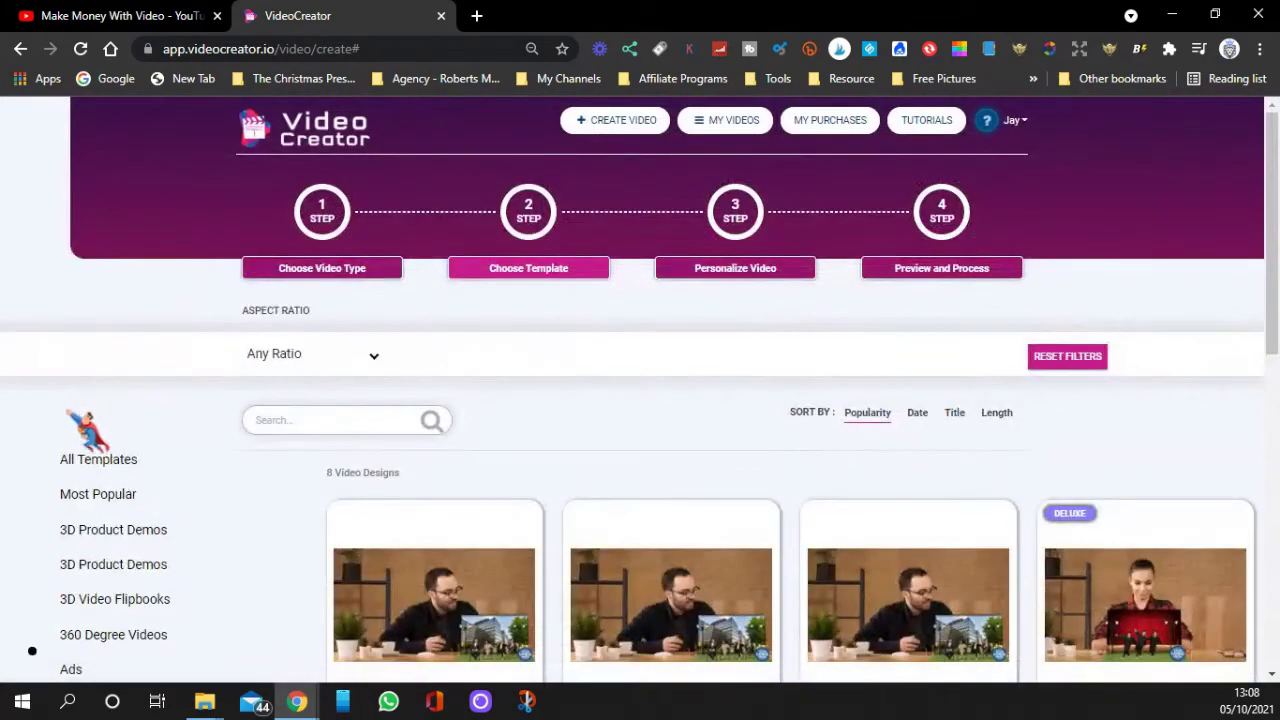
scroll(70, 410, "down", 3)
scroll(35, 422, "down", 2)
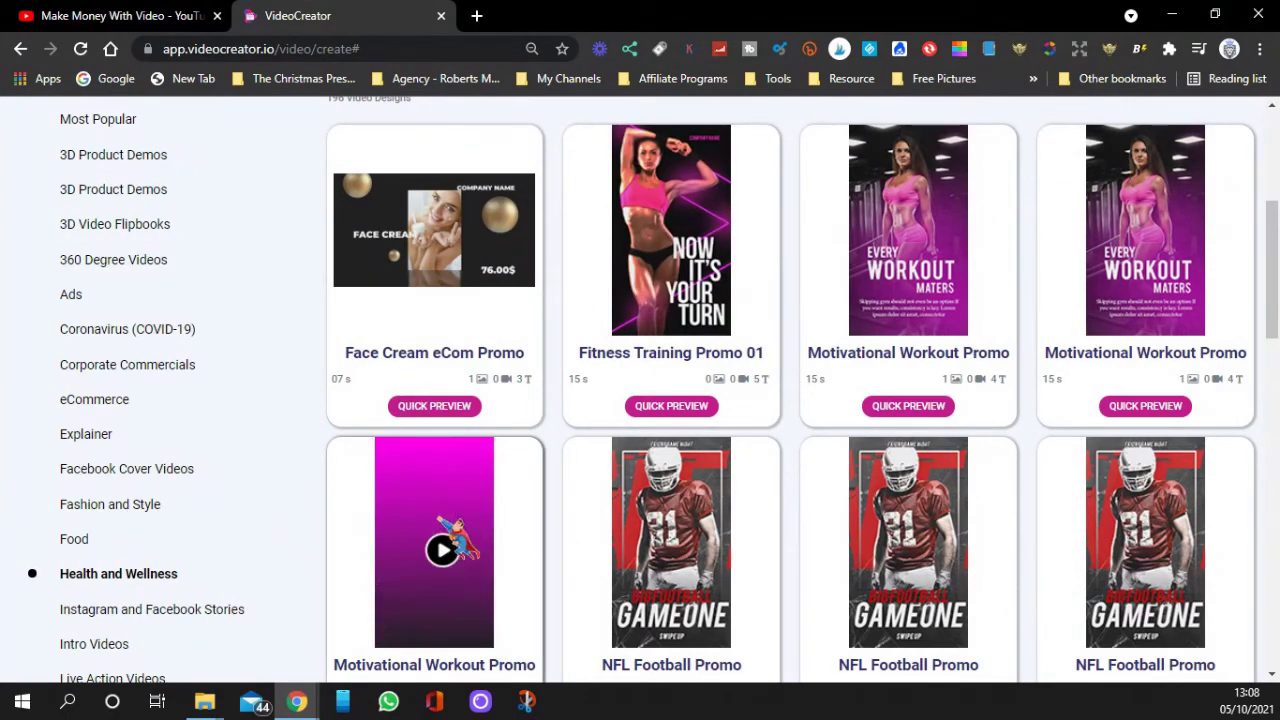
scroll(193, 580, "down", 4)
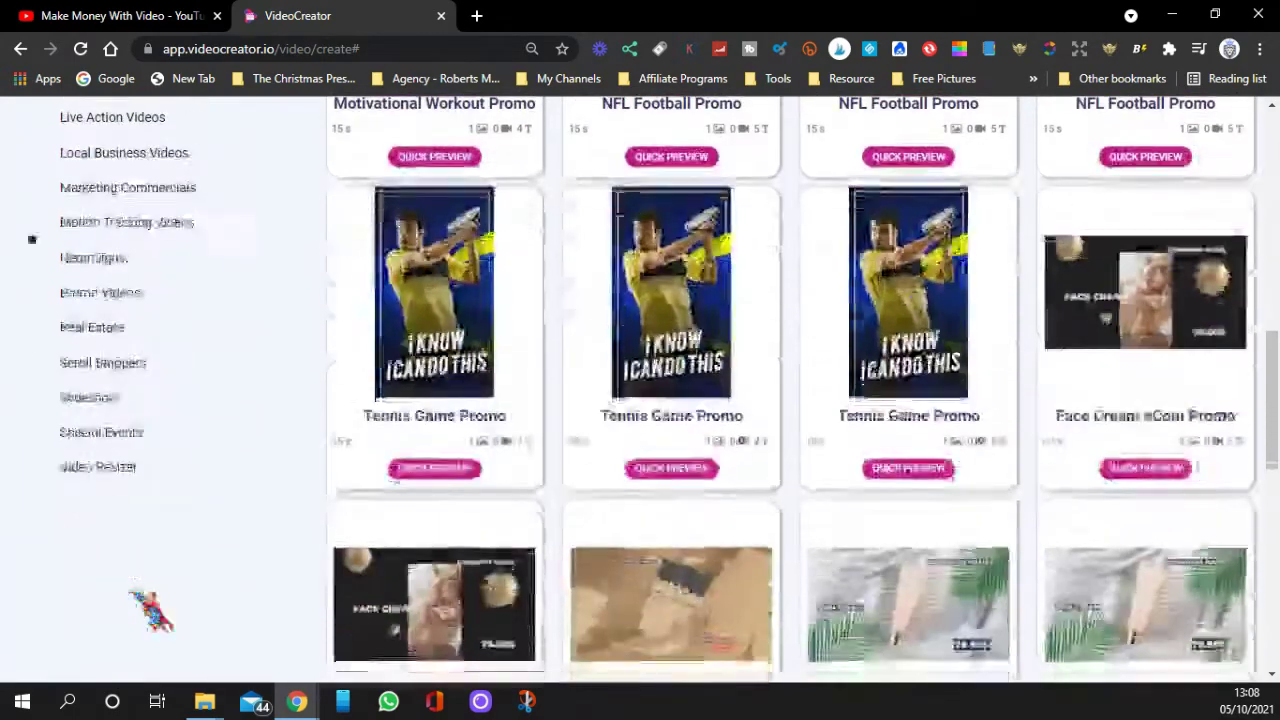
scroll(146, 603, "down", 2)
Step: Browse the Scroll Stoppers templates to the end of the loaded list and return to its start
left_click(118, 362)
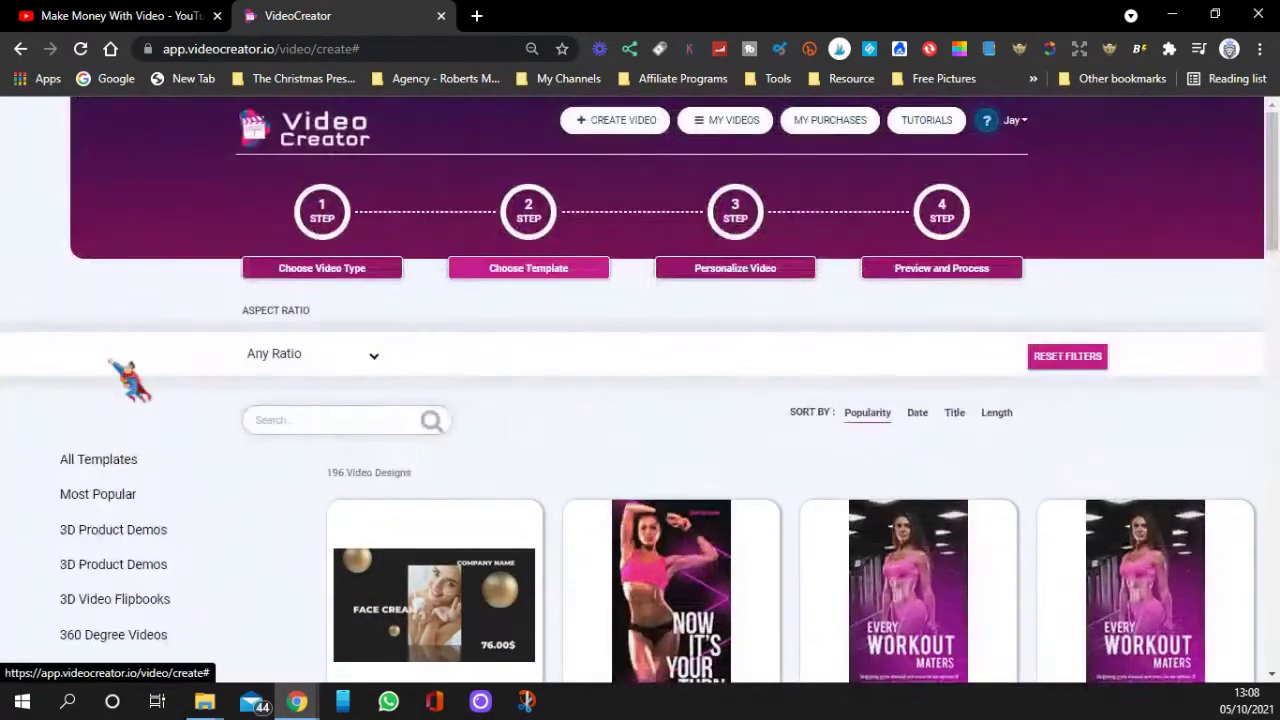
scroll(262, 462, "down", 2)
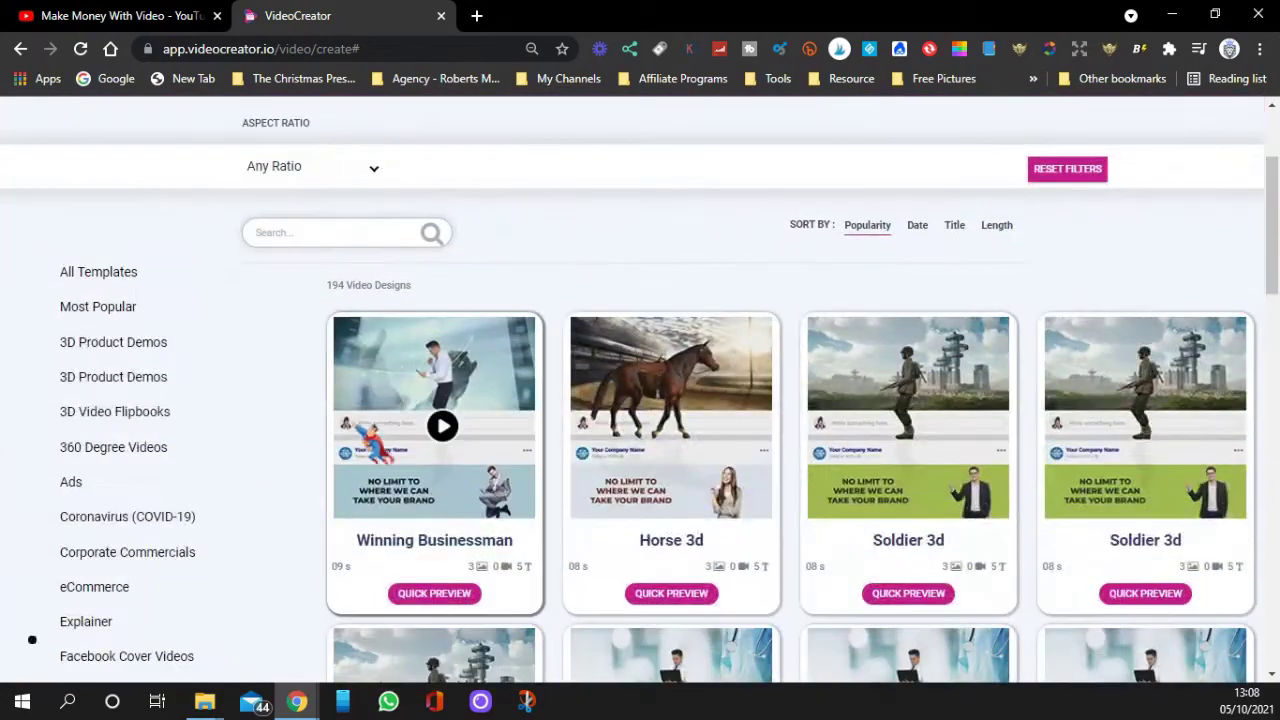
scroll(240, 463, "down", 7)
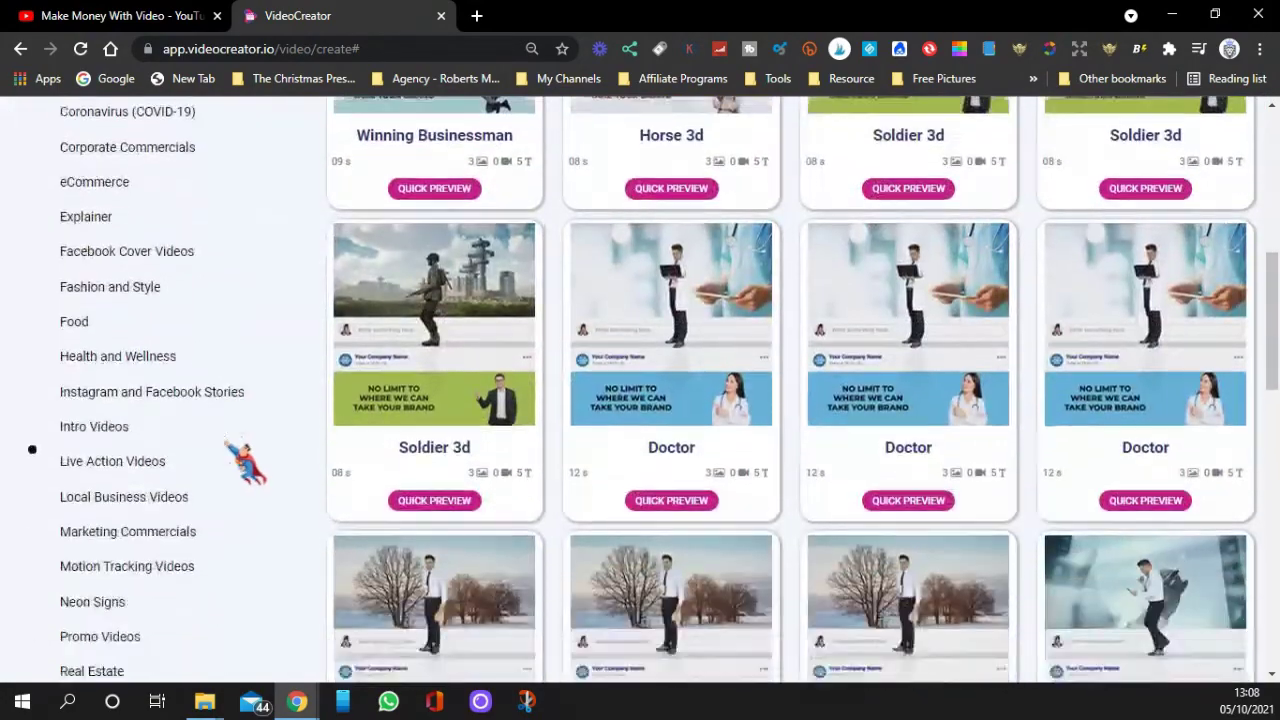
scroll(245, 462, "down", 5)
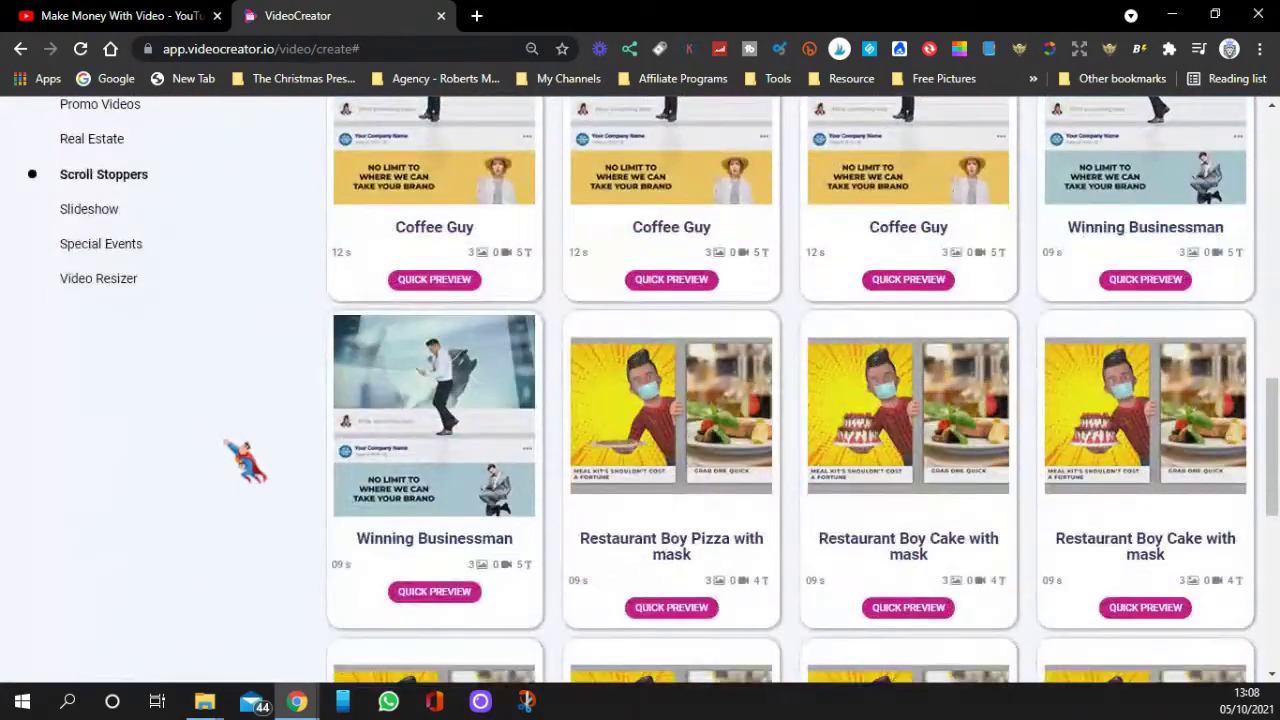
scroll(245, 462, "down", 4)
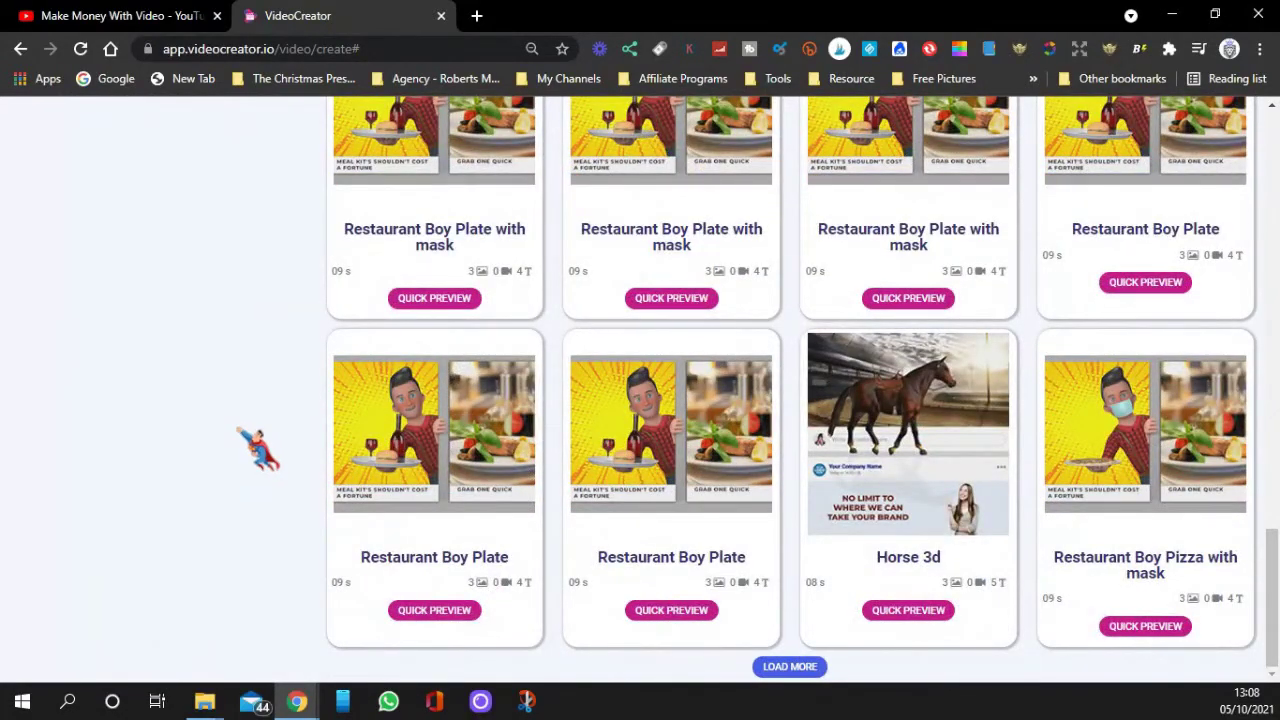
scroll(264, 428, "up", 20)
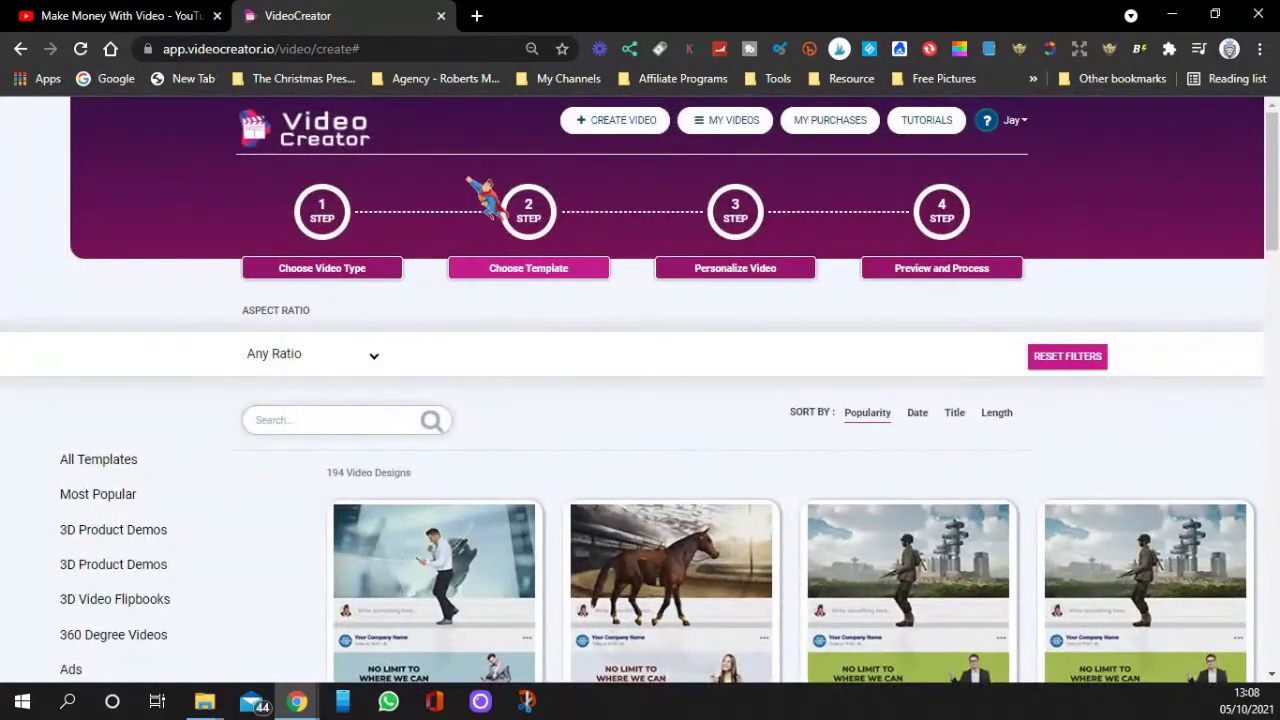
Step: Switch to the YouTube channel's uploads and look at the KDP Promotion | Low Content video
left_click(110, 16)
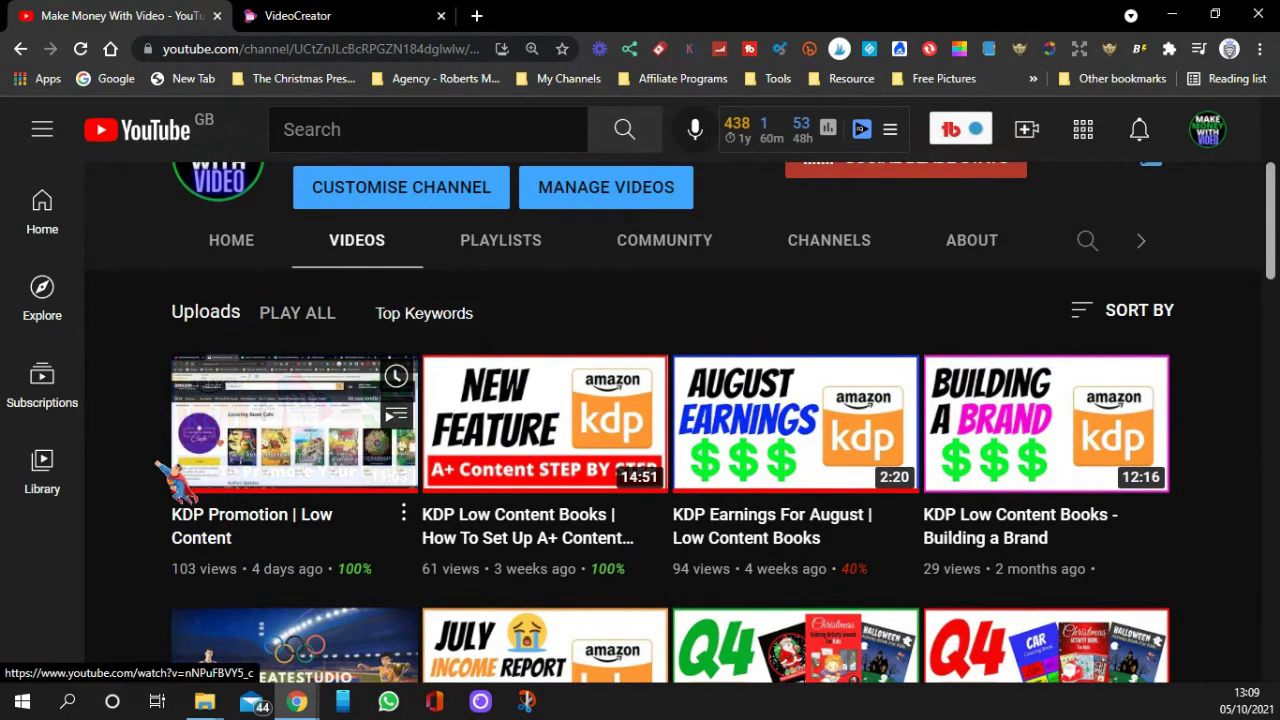
mouse_move(203, 545)
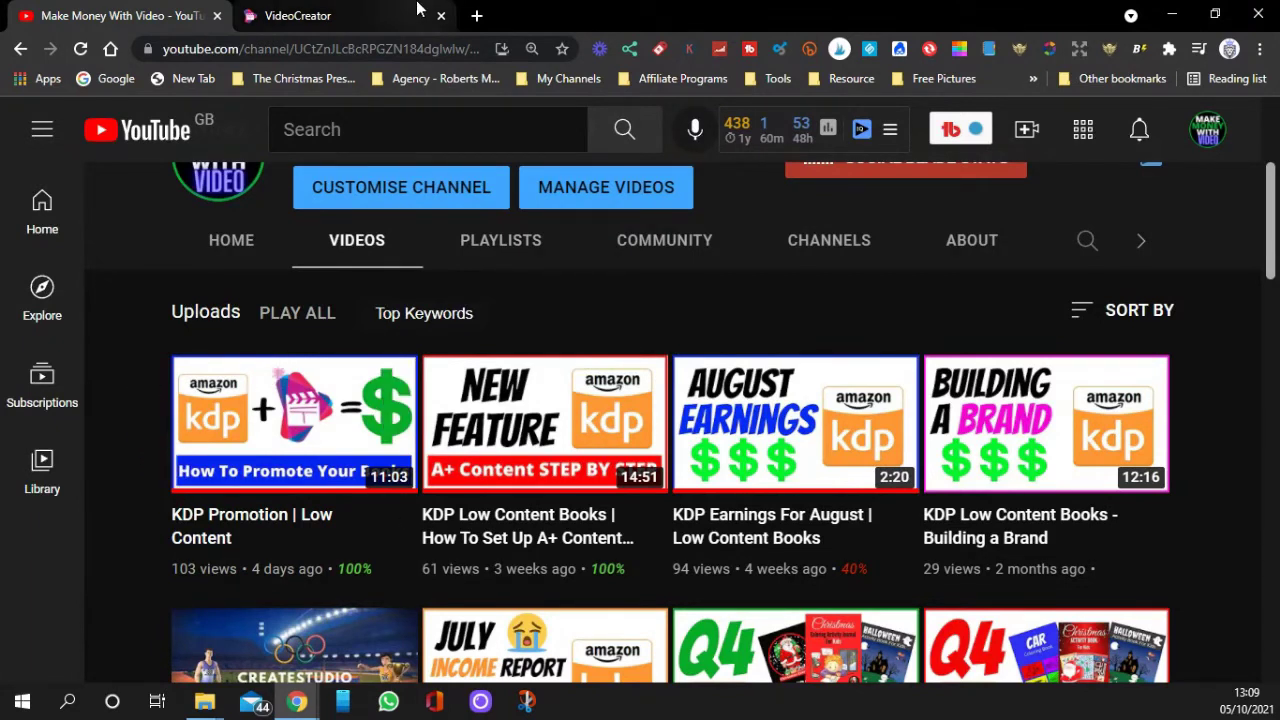
Step: Open Amazon Kindle Direct Publishing from the Christmas bookmarks in a new browser tab and go to its Marketing Resources
left_click(478, 16)
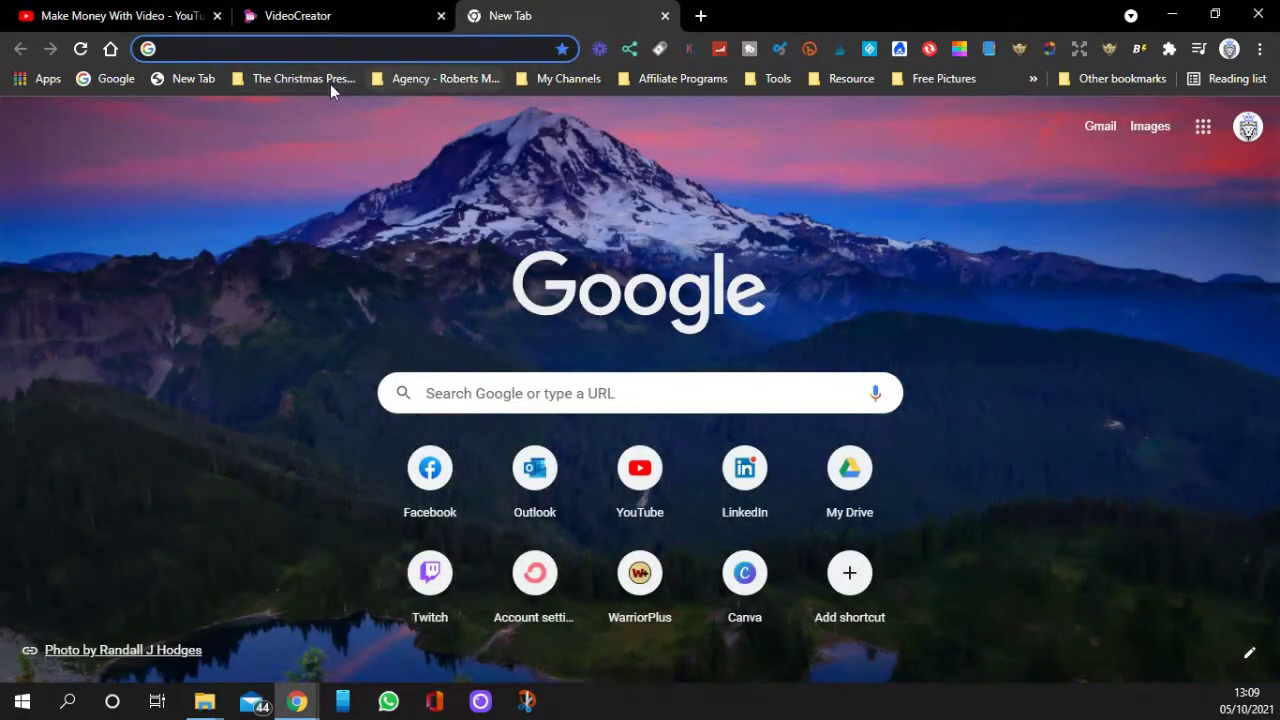
left_click(322, 80)
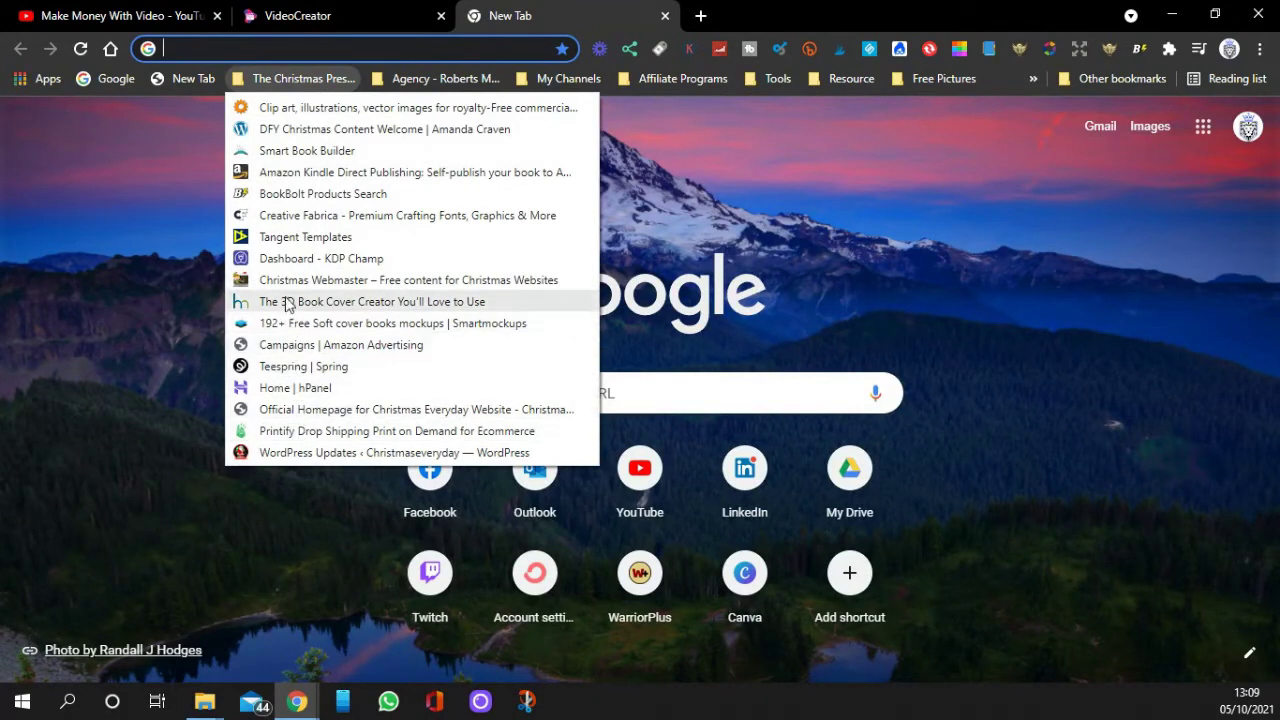
left_click(291, 174)
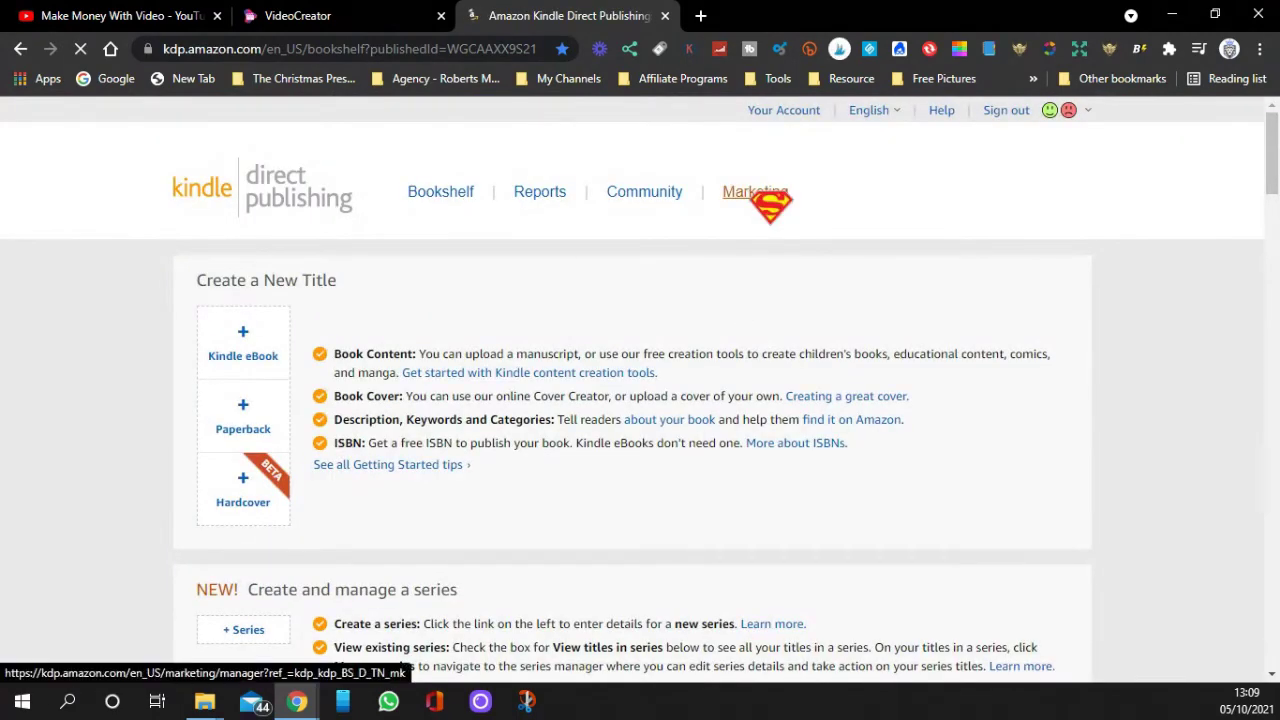
left_click(760, 195)
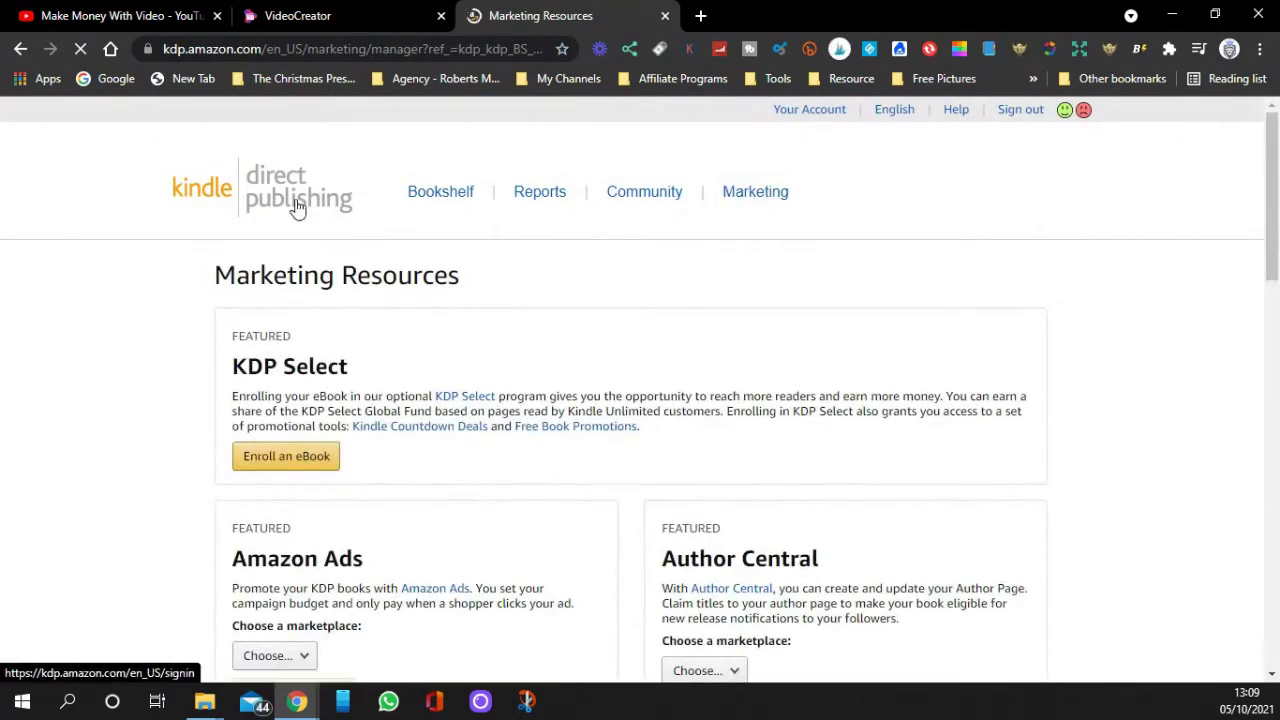
Step: Choose Amazon.co.uk as the Author Central marketplace and open the author page management
scroll(760, 340, "down", 3)
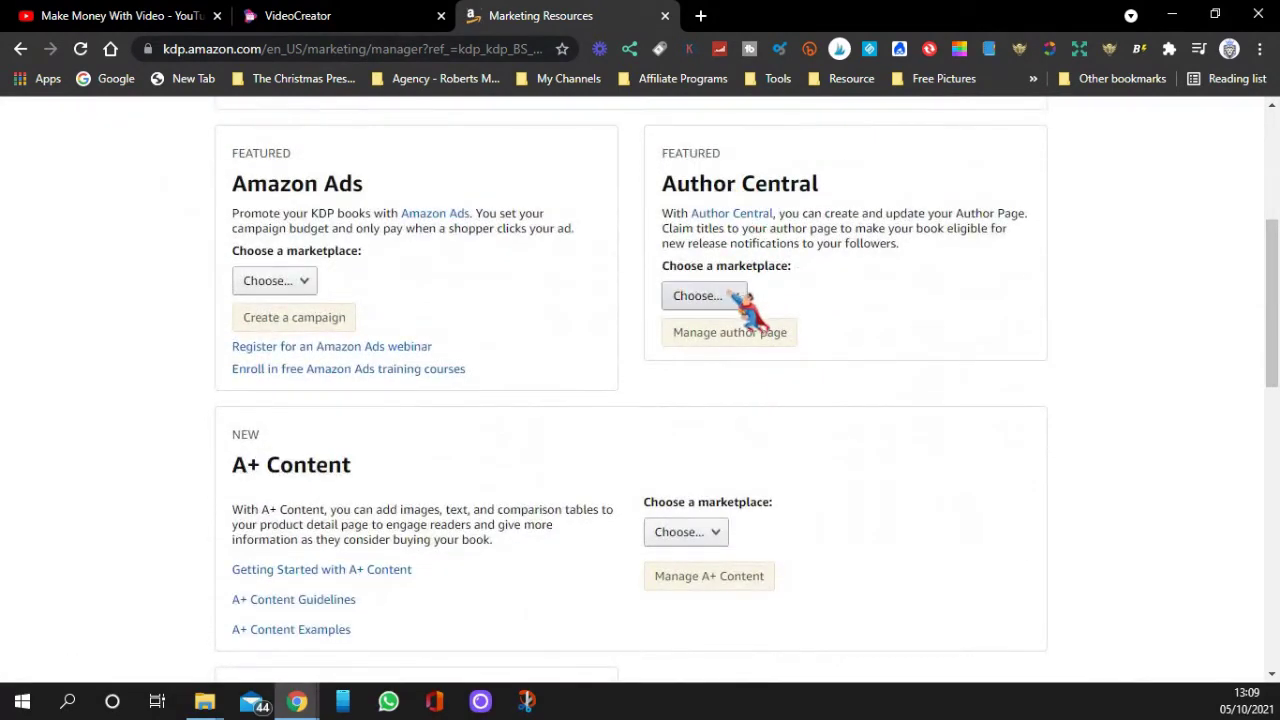
left_click(726, 298)
left_click(705, 320)
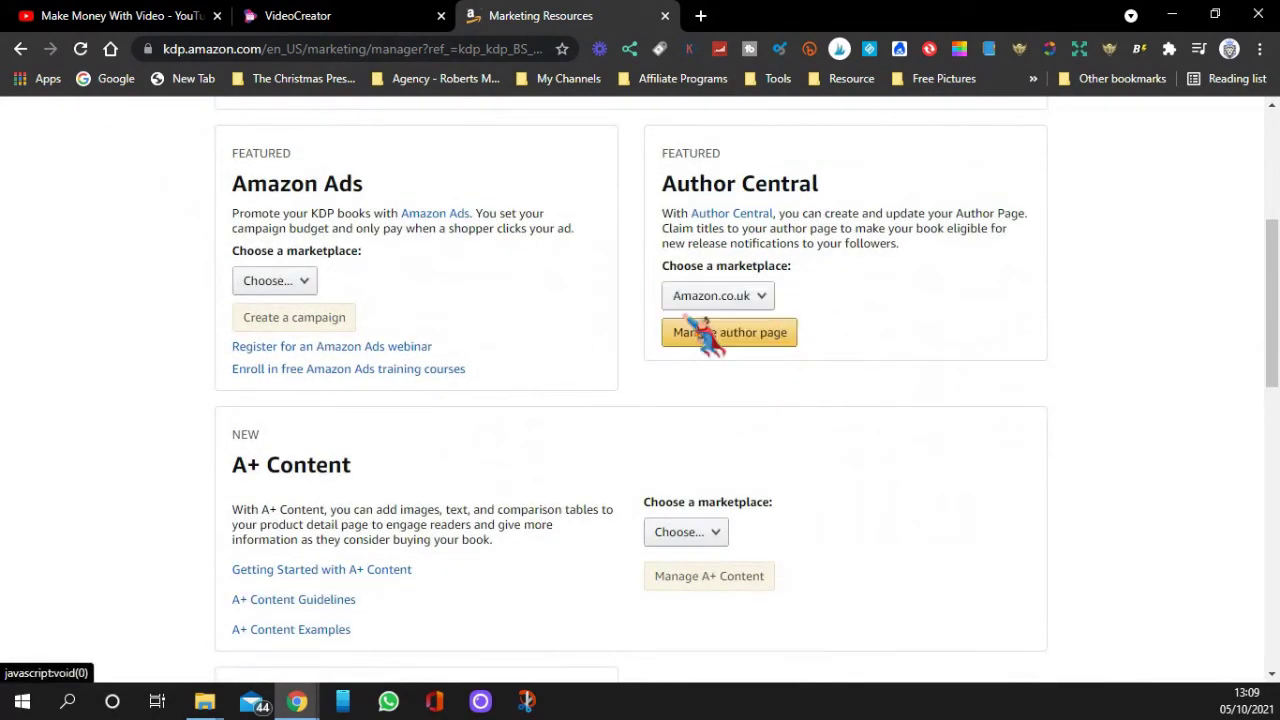
left_click(735, 338)
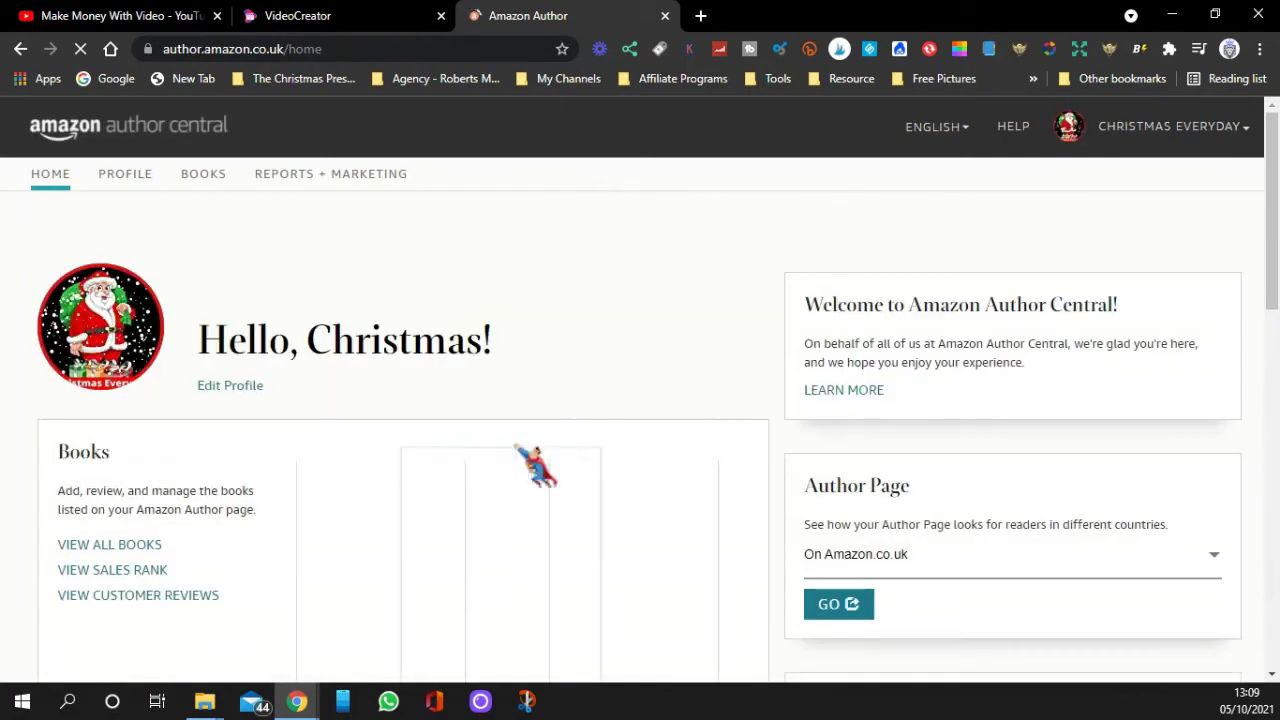
Step: Open the Author Central profile and view the public Author Page on Amazon.co.uk
left_click(125, 176)
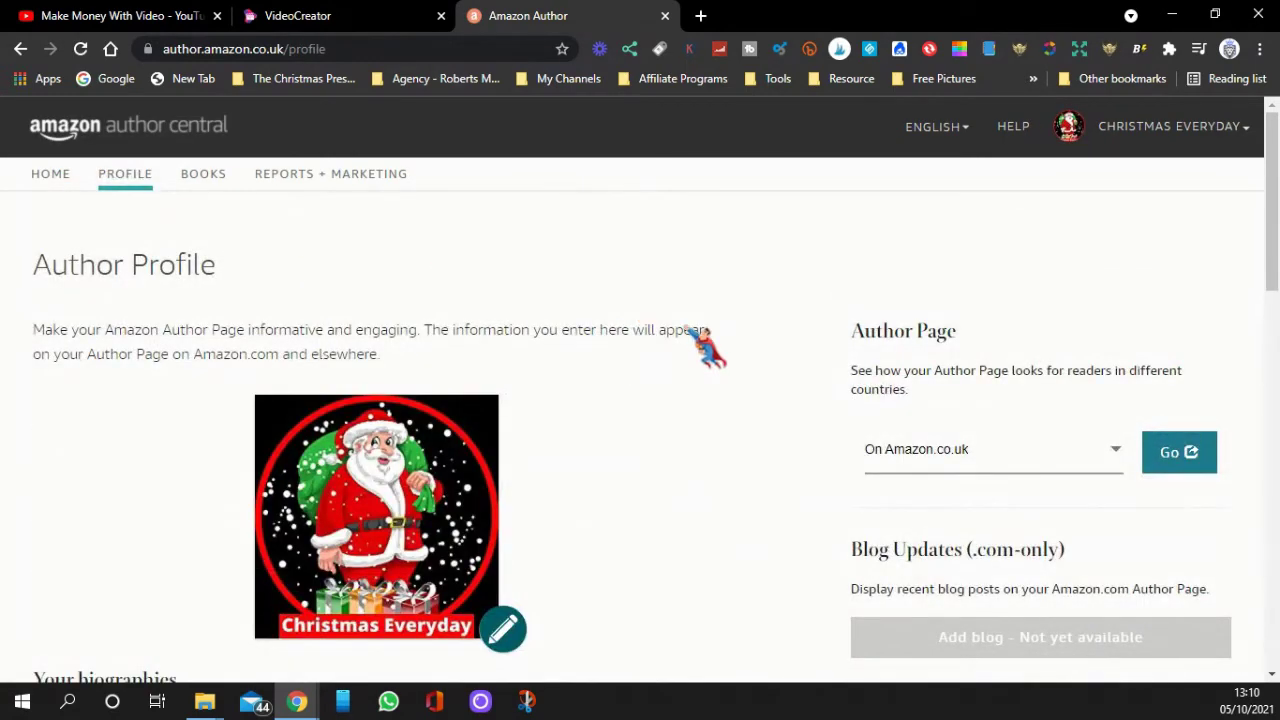
scroll(1018, 440, "down", 2)
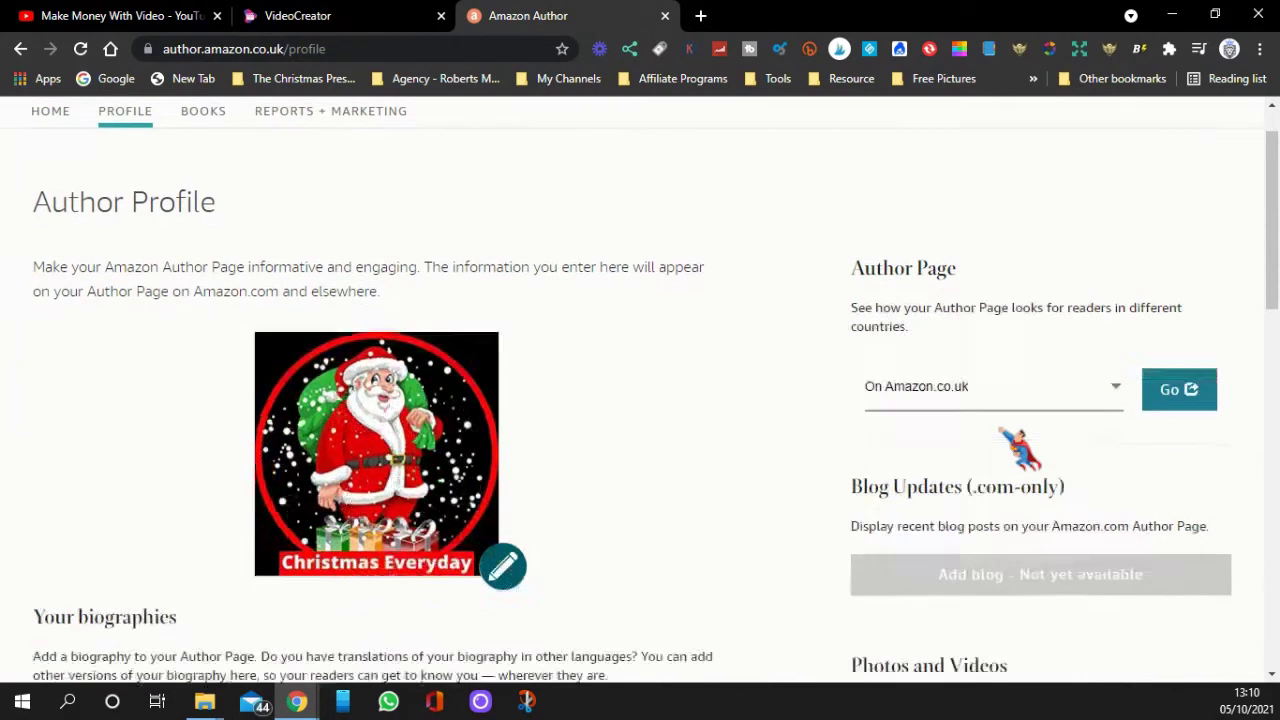
scroll(1025, 432, "up", 1)
left_click(1056, 380)
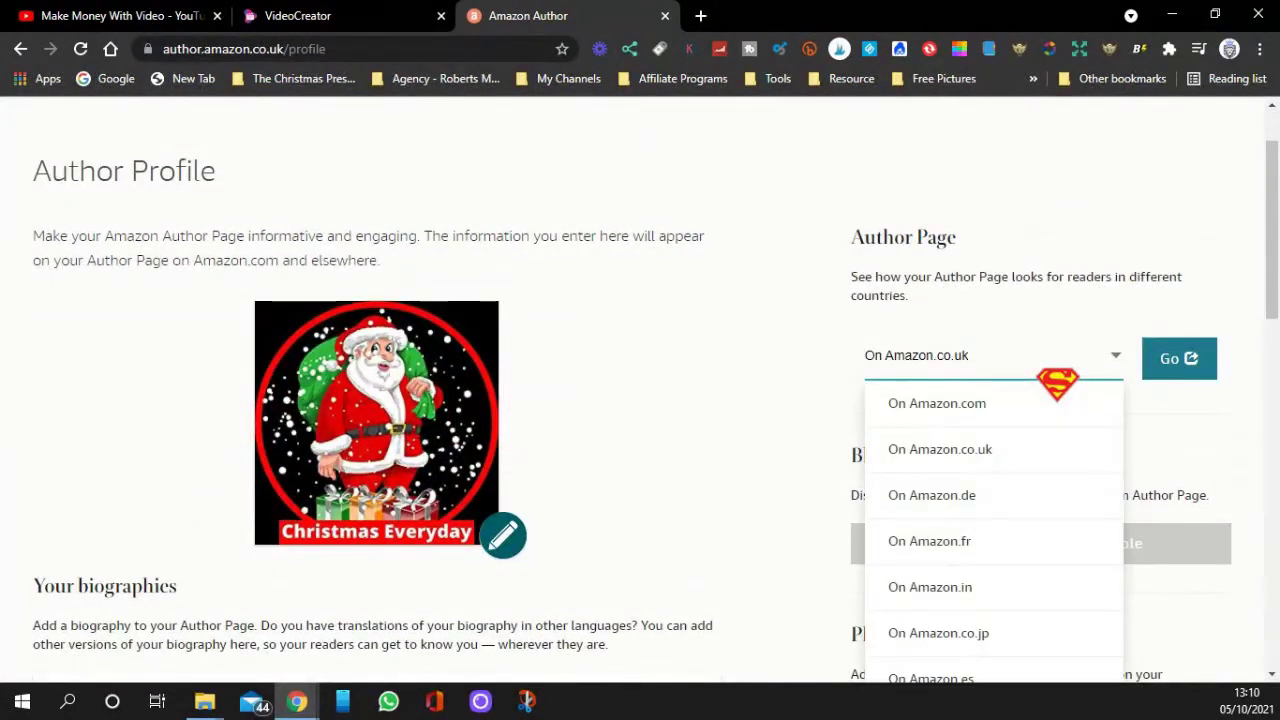
left_click(974, 449)
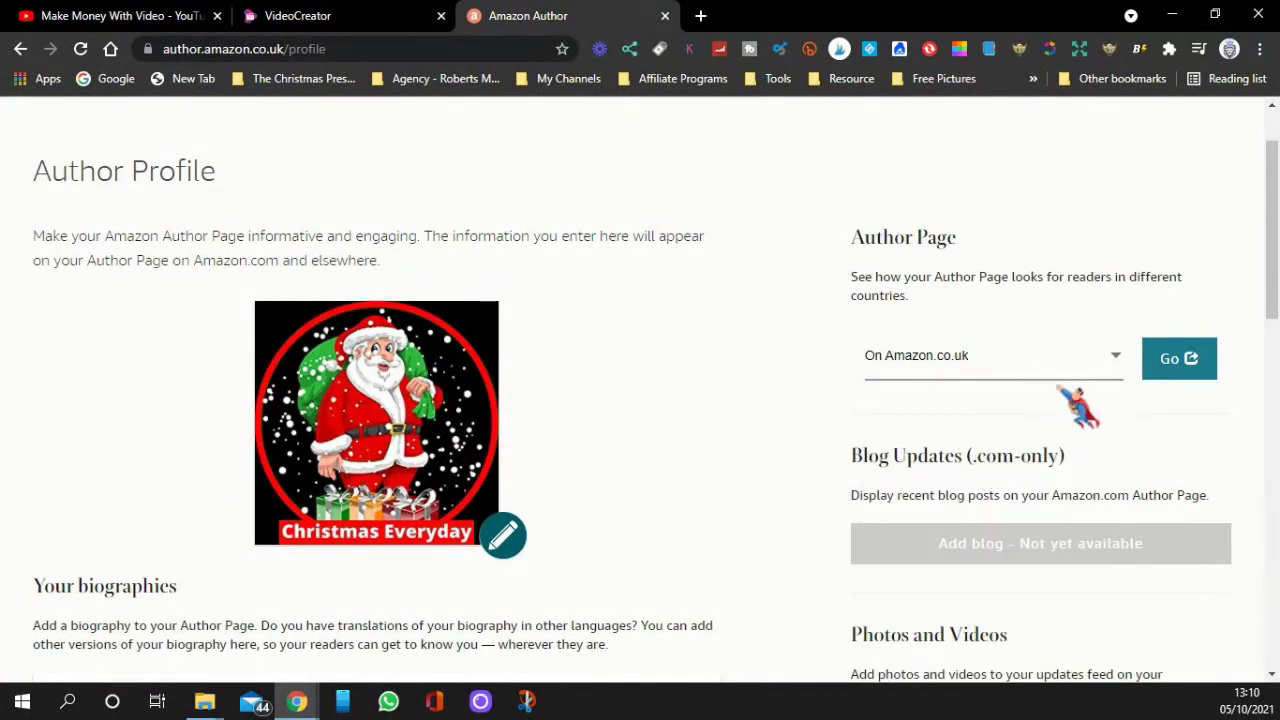
left_click(1171, 358)
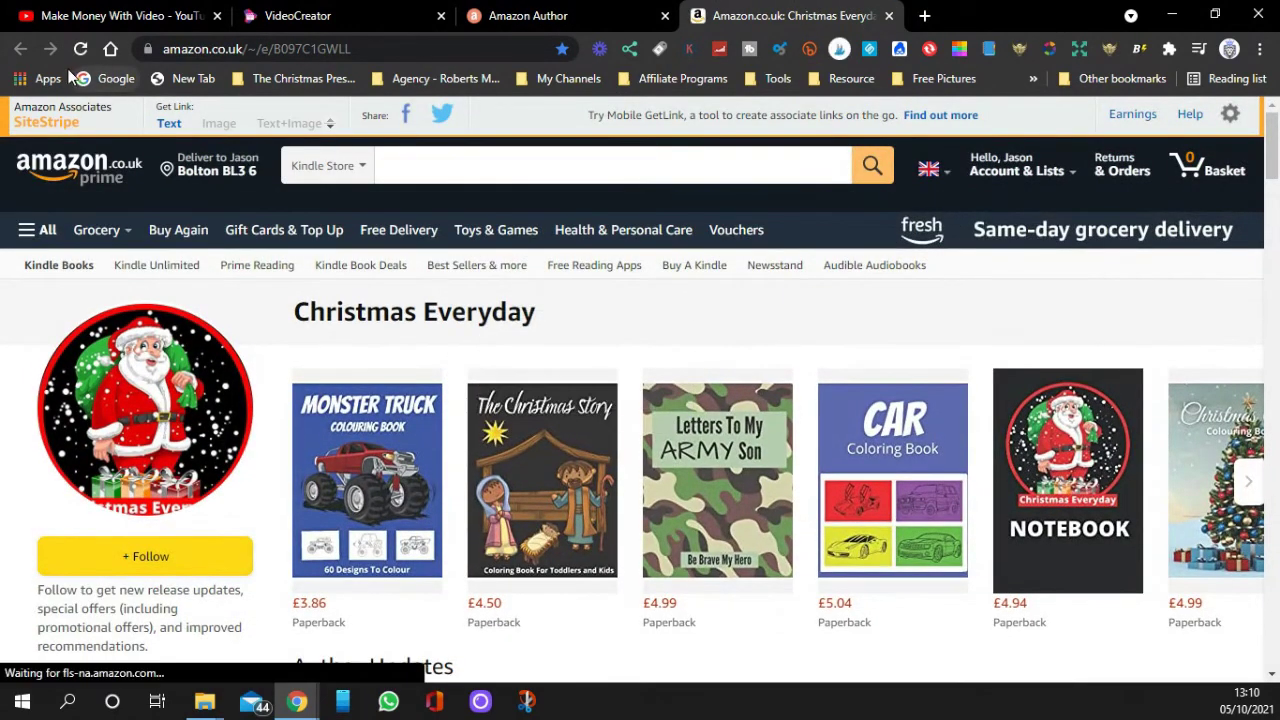
Step: Return to the Author Central profile, check the photo and video upload options for media, and go back to the profile
left_click(560, 25)
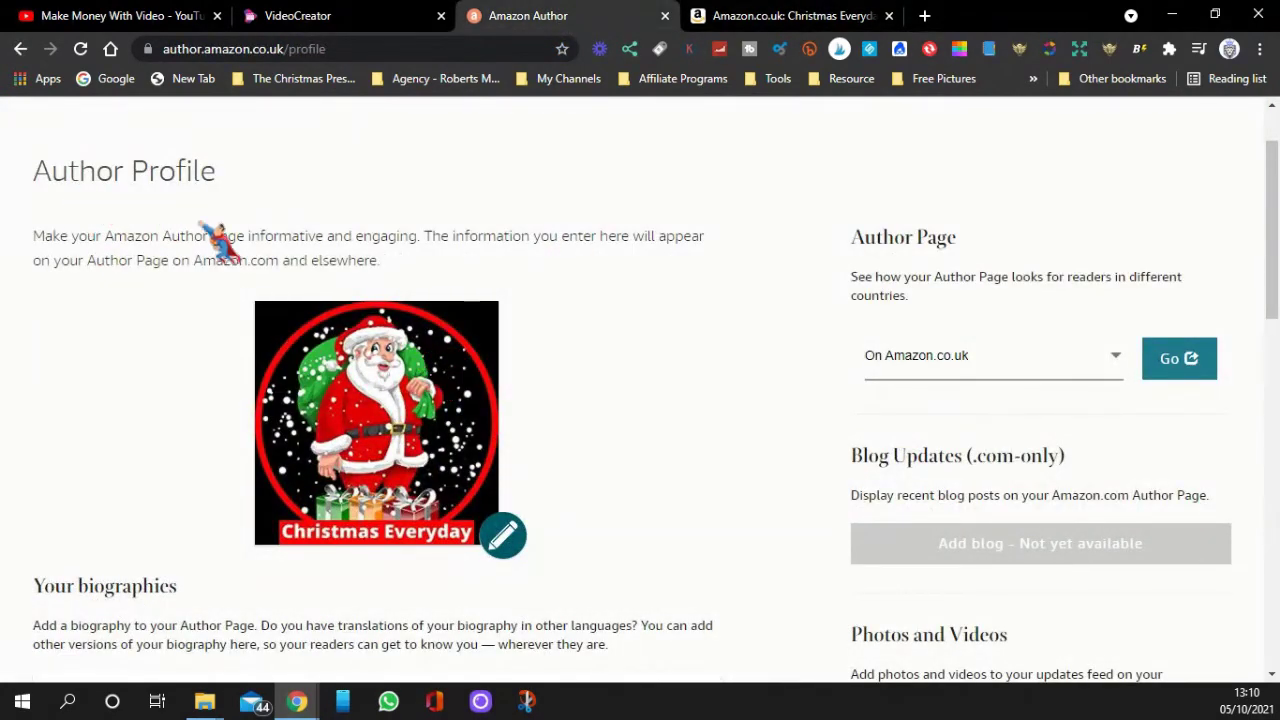
scroll(96, 282, "down", 3)
scroll(82, 414, "down", 2)
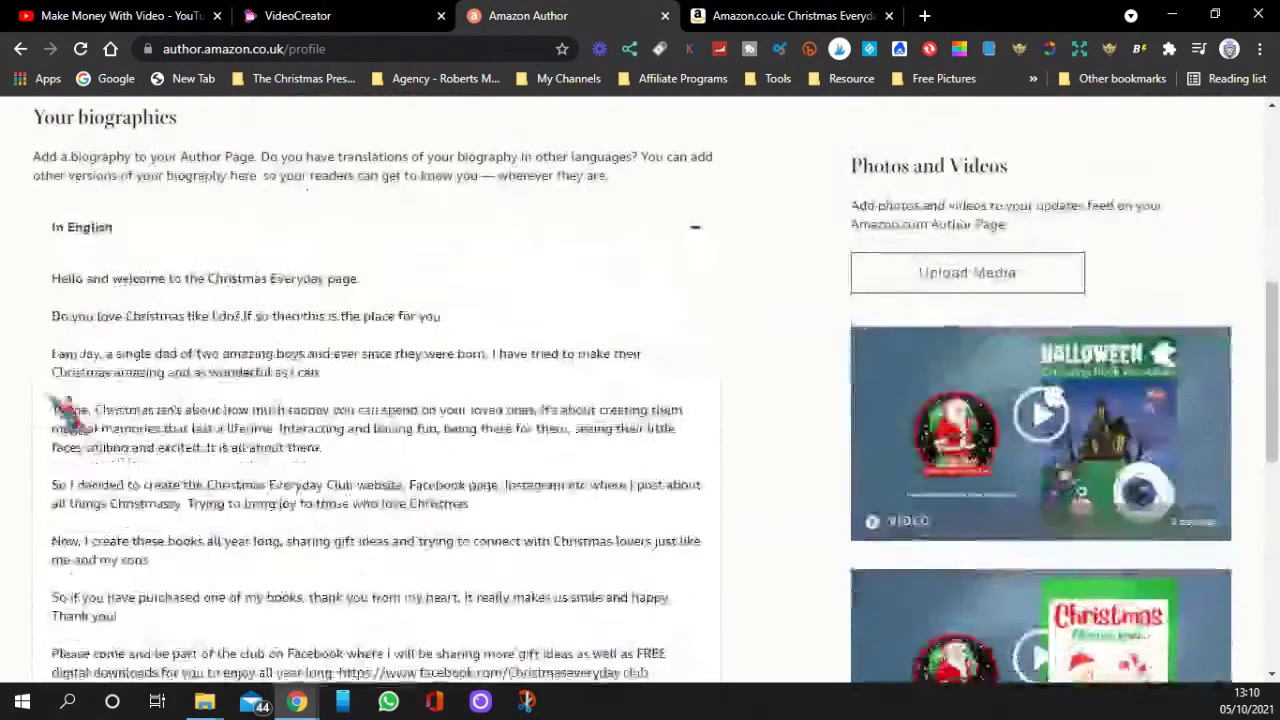
left_click(958, 278)
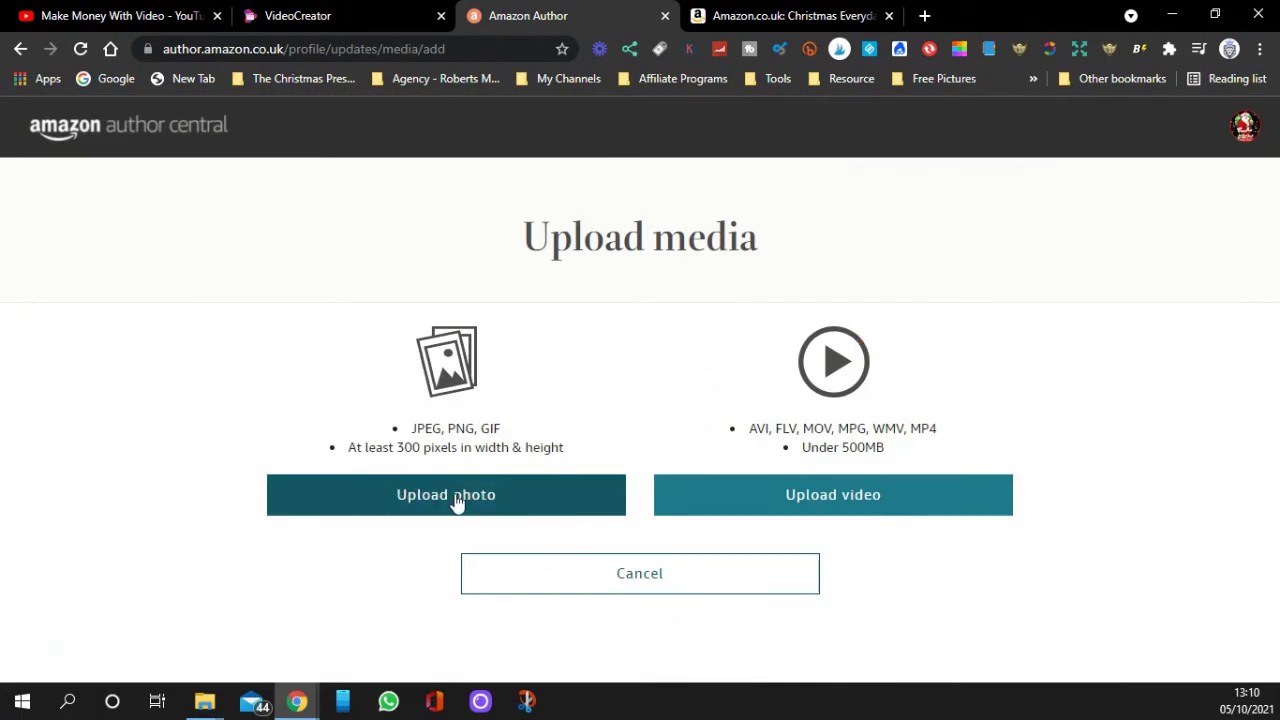
left_click(851, 505)
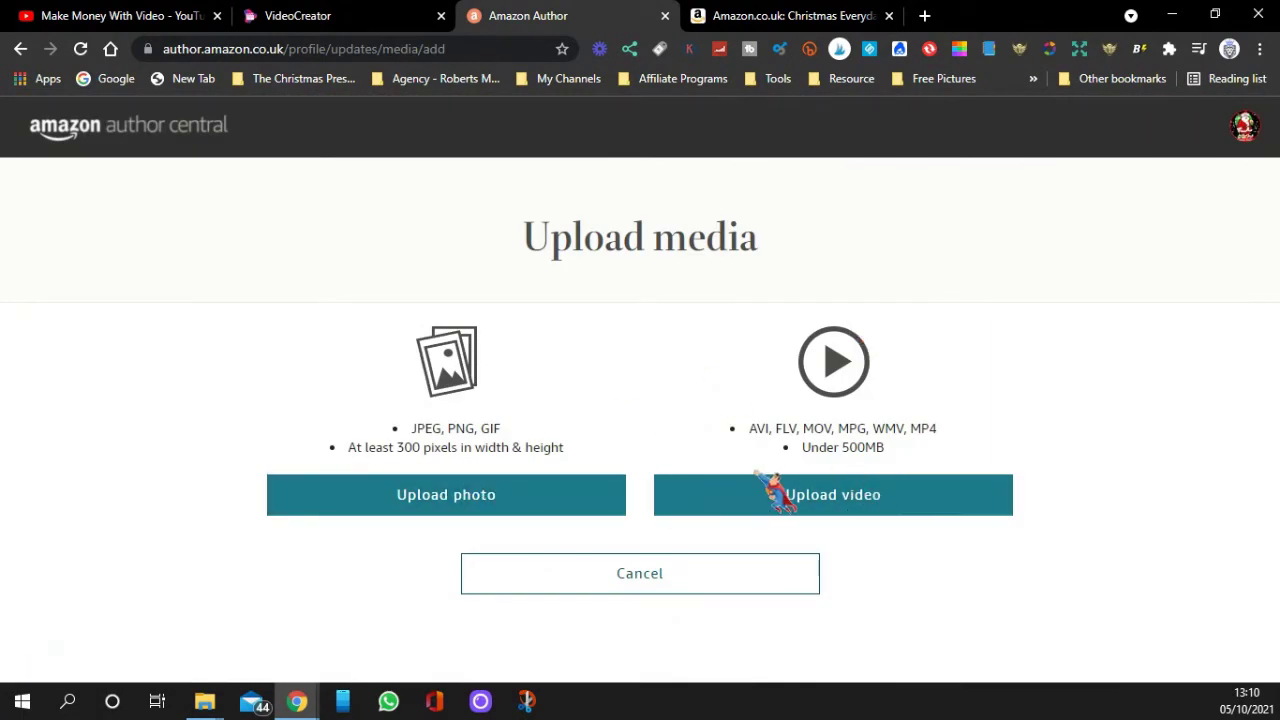
left_click(22, 50)
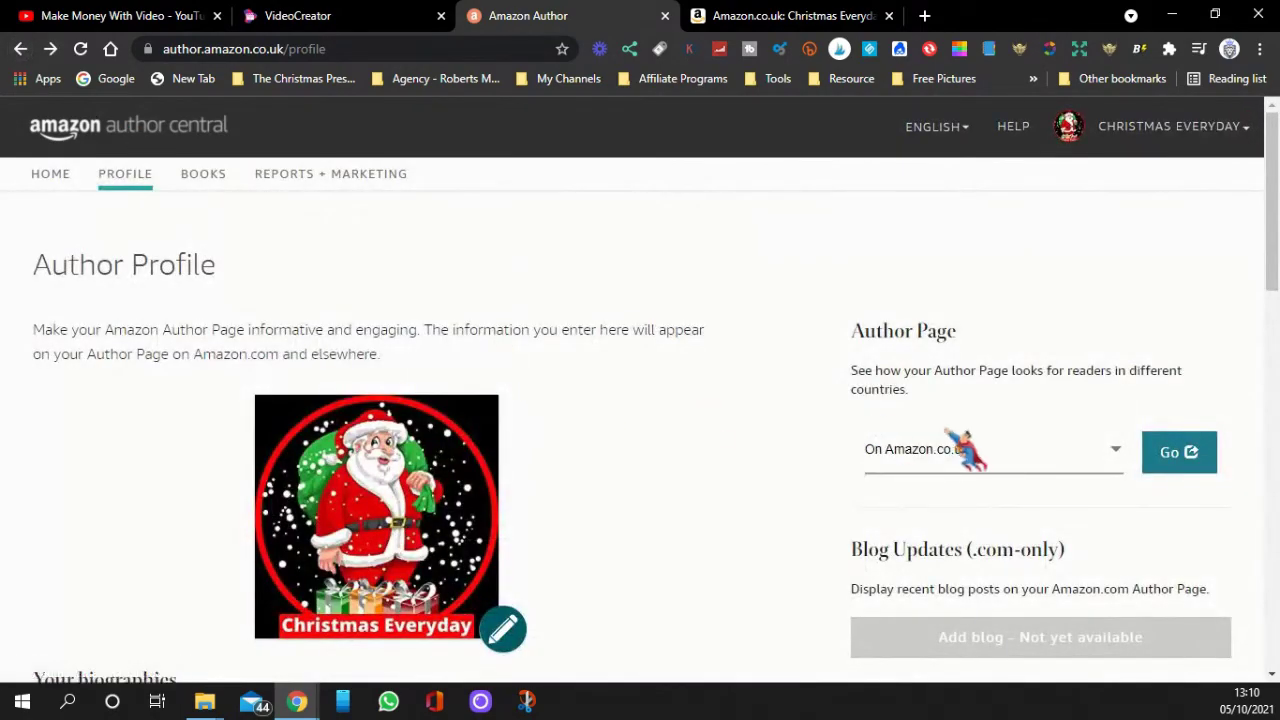
Step: Open the full Photos and Videos list from the author profile and look through the uploaded book videos
scroll(857, 443, "down", 6)
scroll(900, 300, "down", 3)
scroll(950, 245, "up", 3)
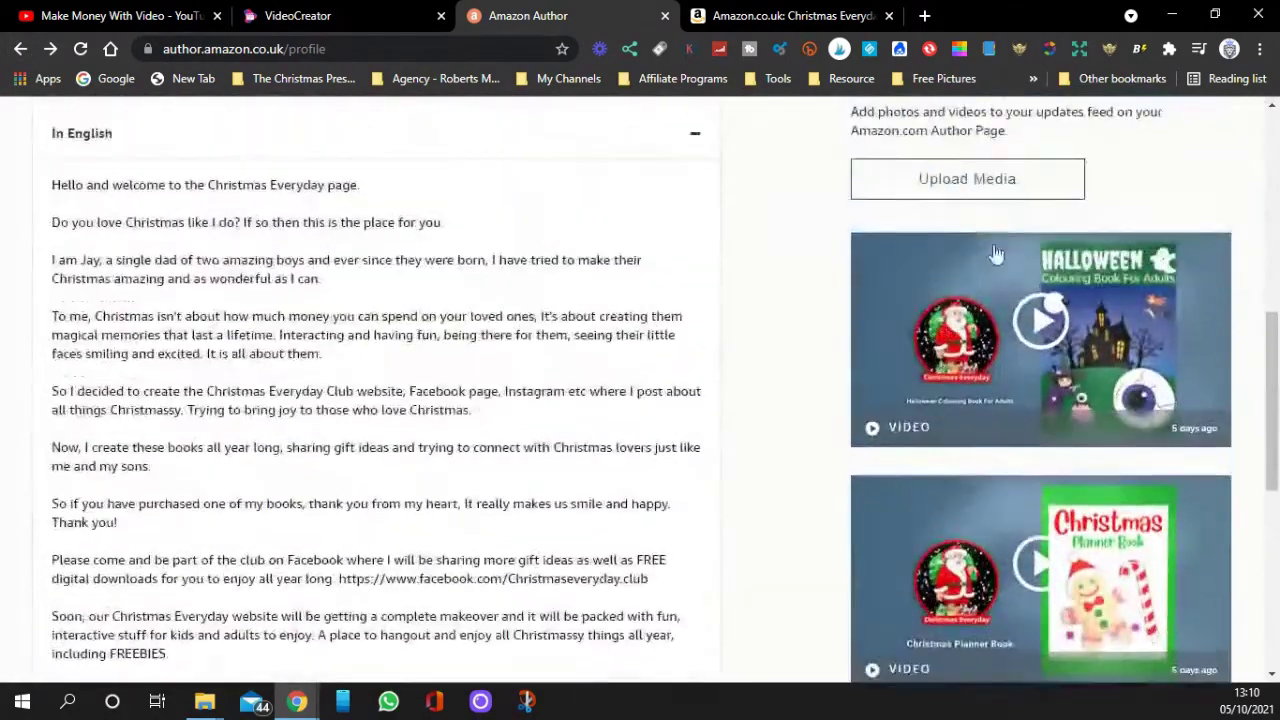
scroll(1000, 220, "down", 6)
left_click(1015, 168)
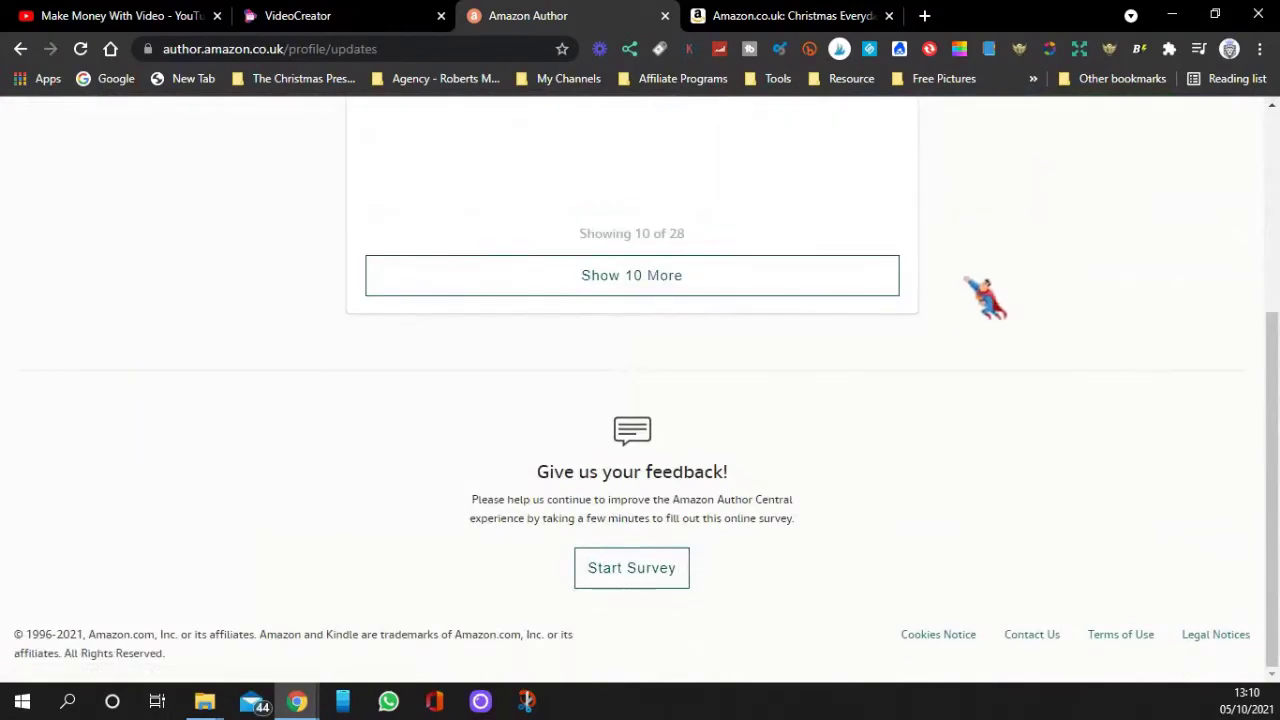
scroll(970, 327, "up", 3)
scroll(970, 327, "up", 1)
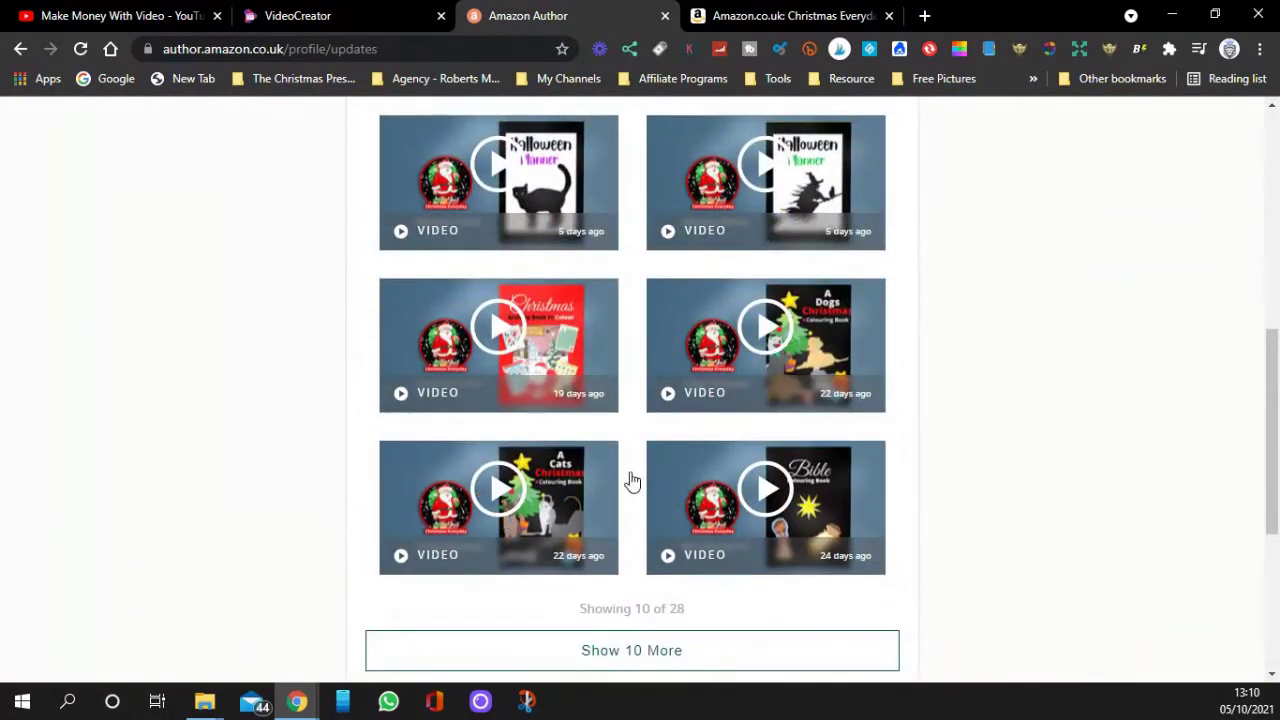
scroll(632, 482, "up", 6)
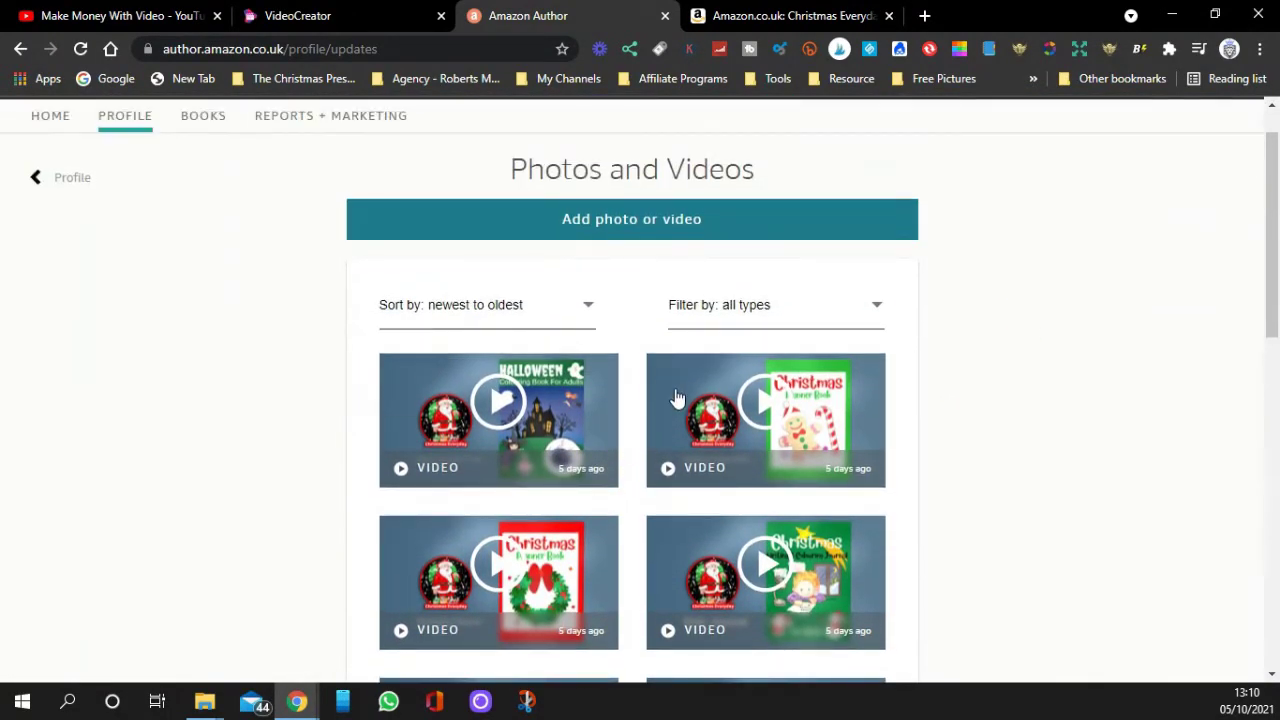
scroll(400, 375, "up", 1)
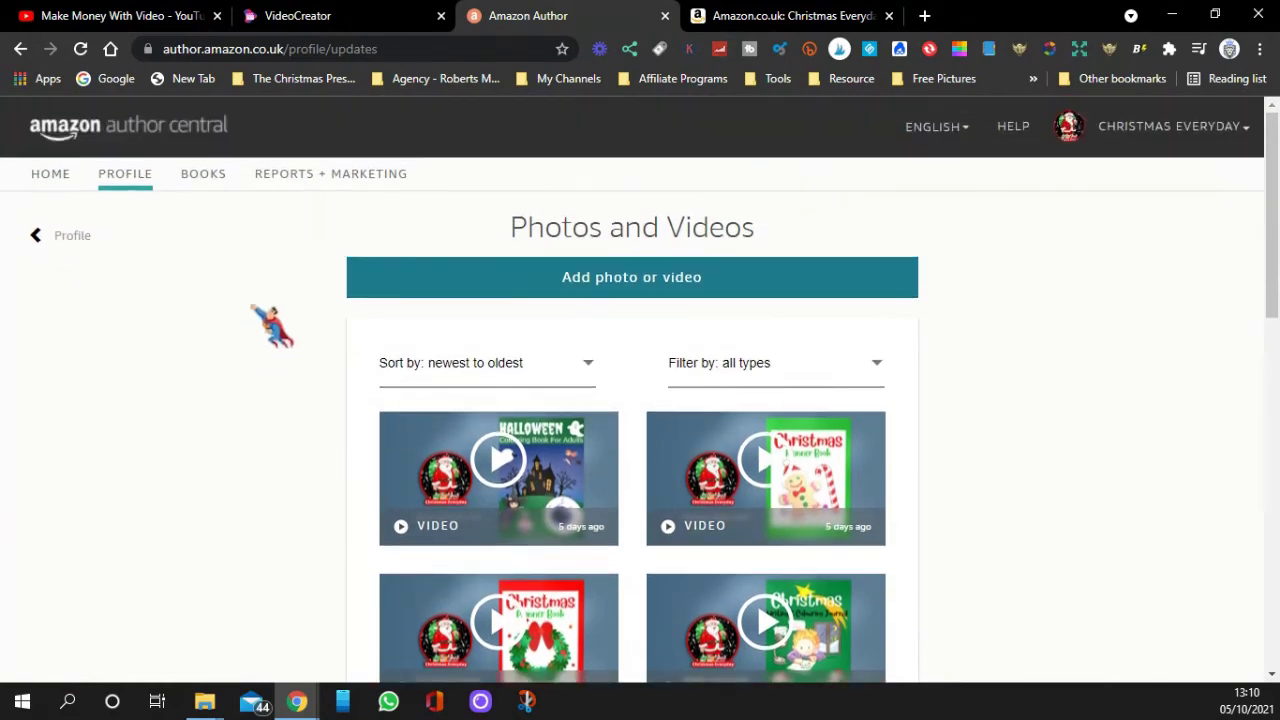
Step: Examine the book listings and Author Updates videos on the public Christmas Everyday author page, including further videos in the carousel
left_click(770, 18)
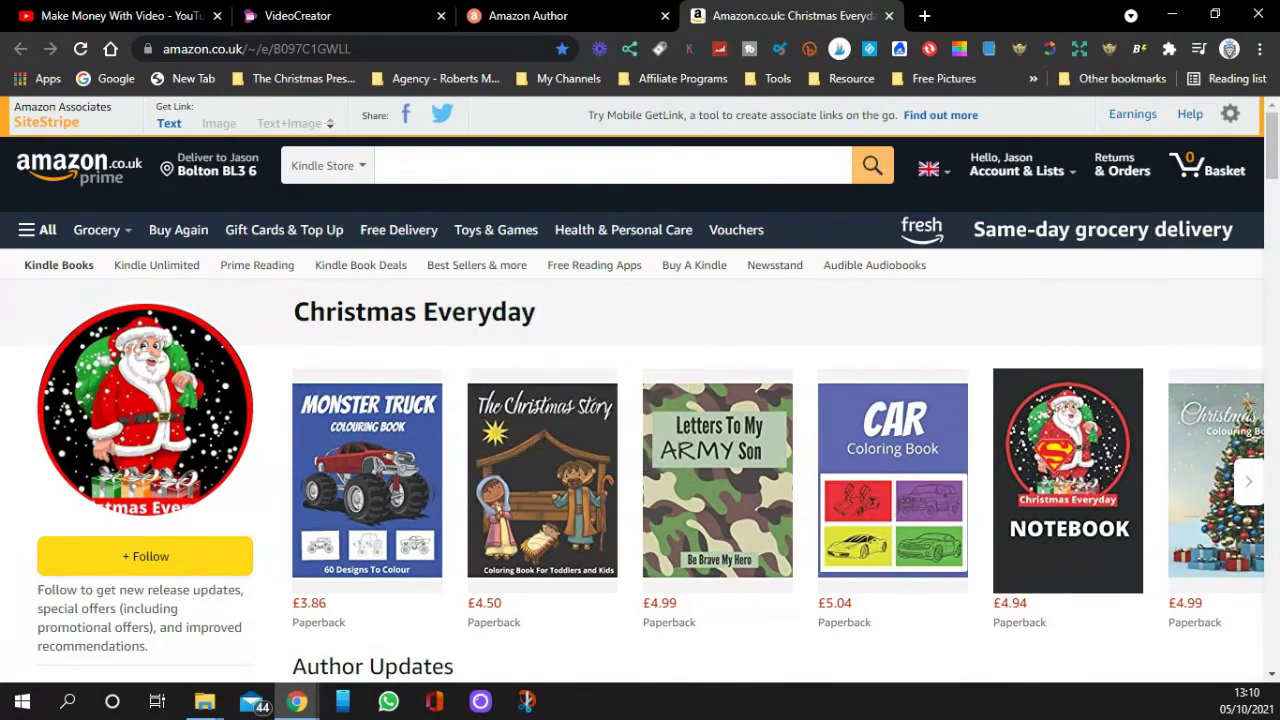
mouse_move(983, 372)
scroll(983, 372, "down", 5)
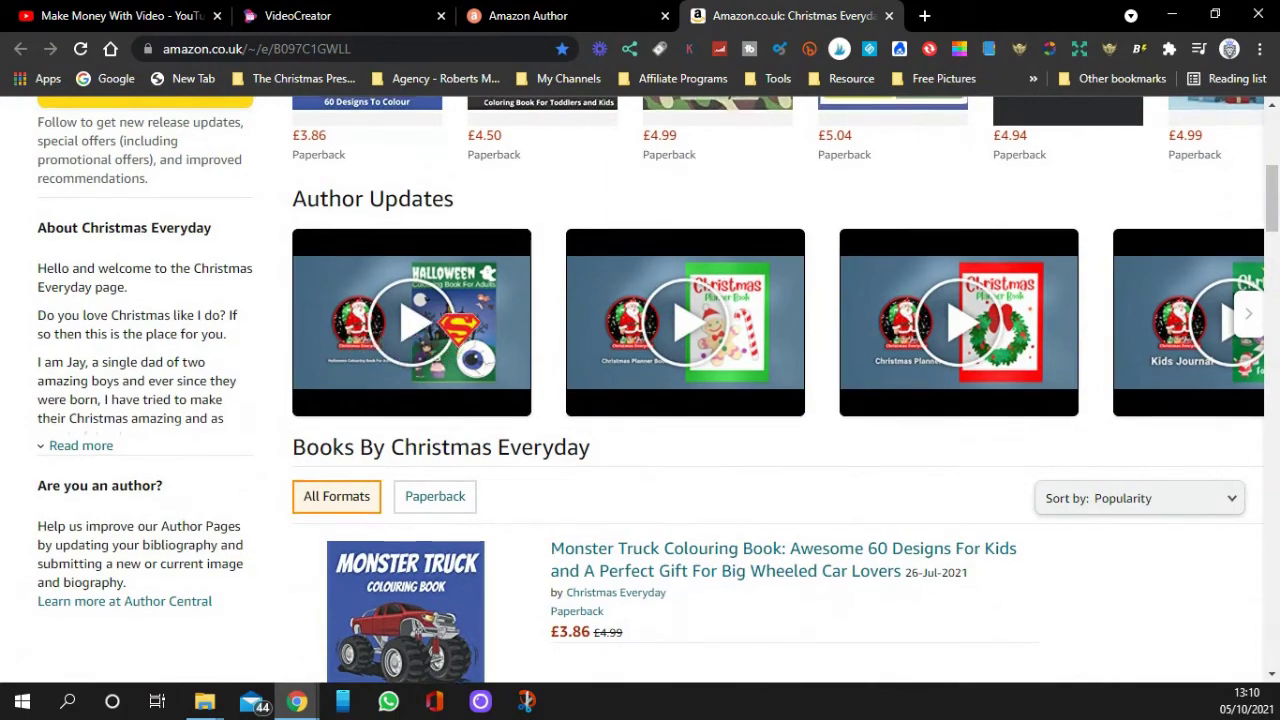
scroll(400, 360, "up", 3)
scroll(115, 365, "down", 2)
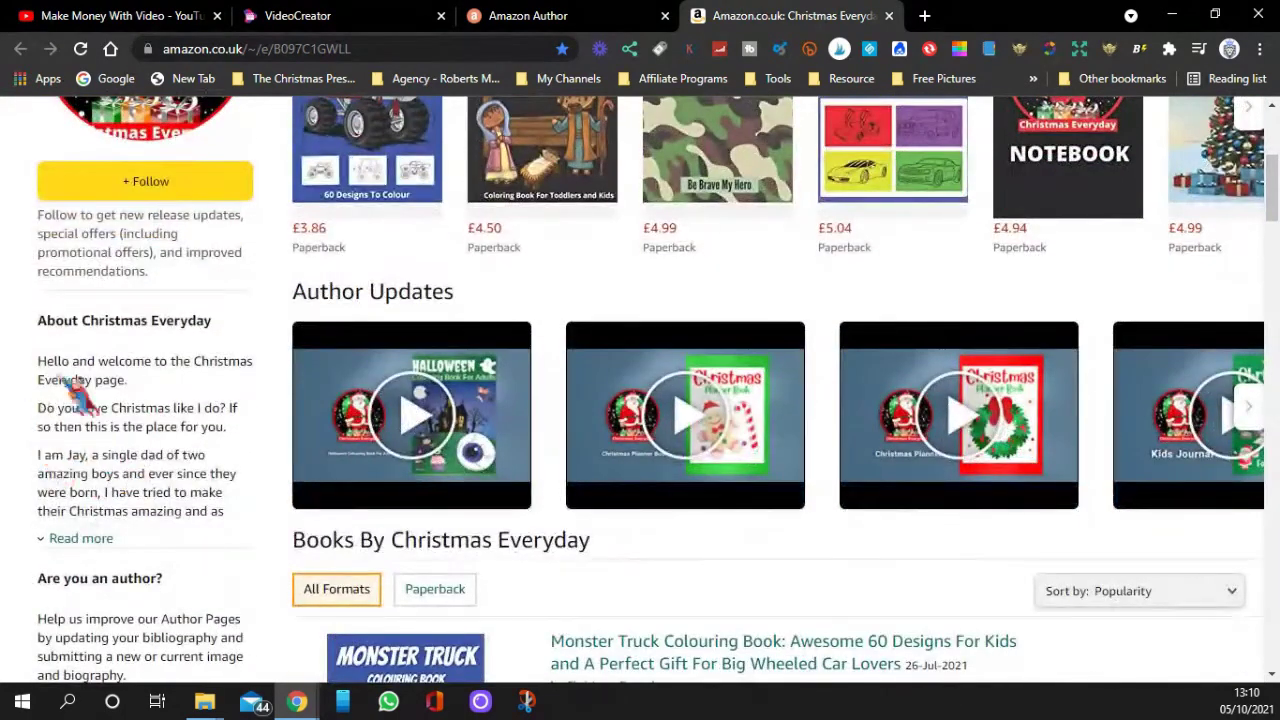
scroll(190, 420, "up", 3)
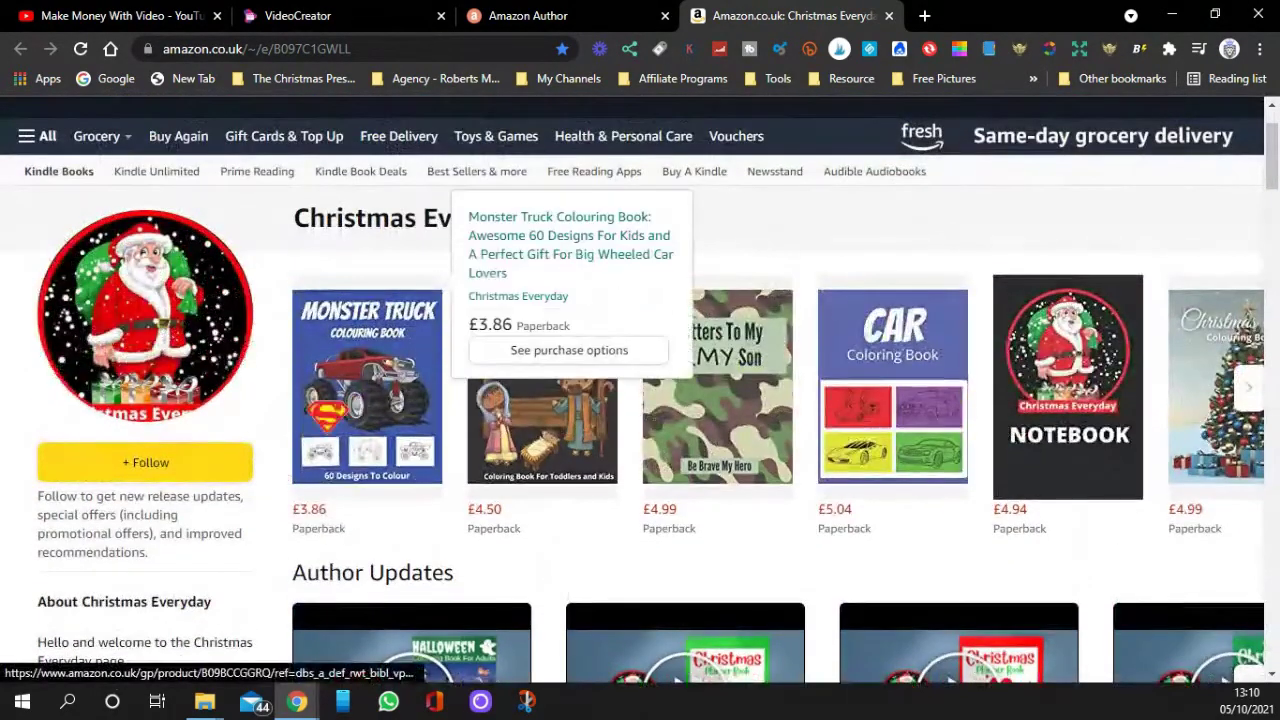
scroll(340, 540, "down", 2)
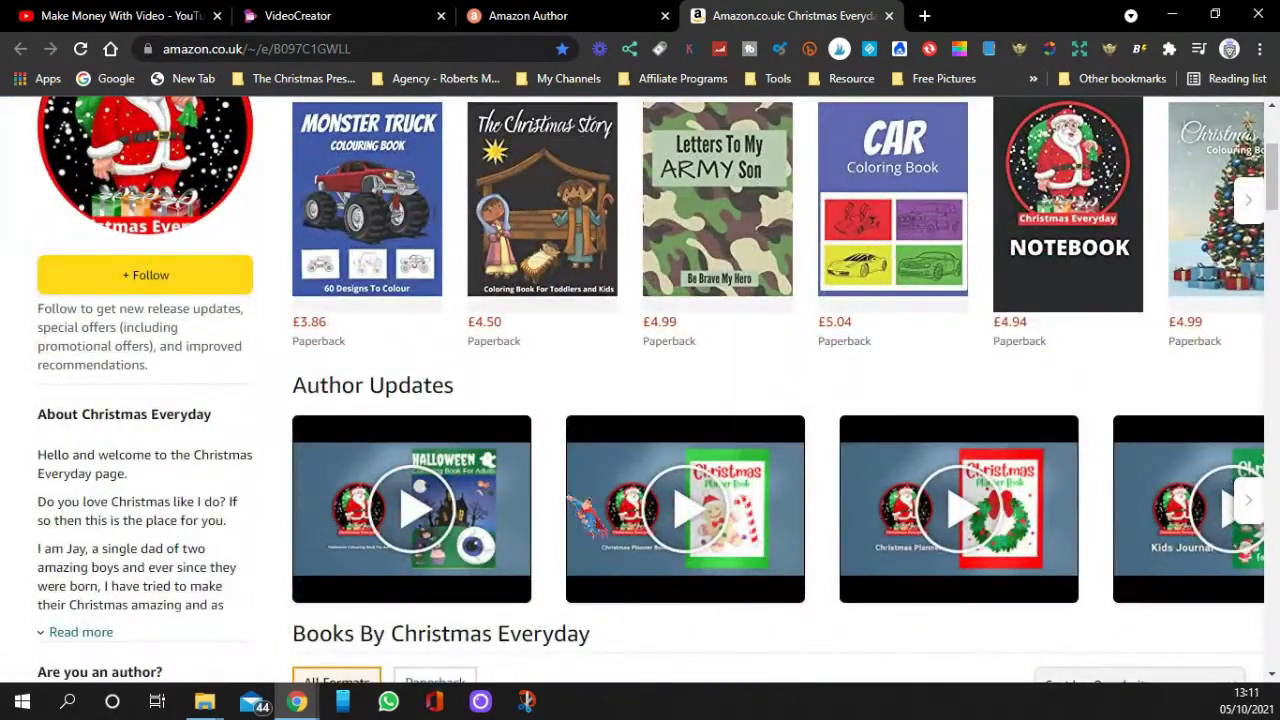
scroll(365, 220, "up", 3)
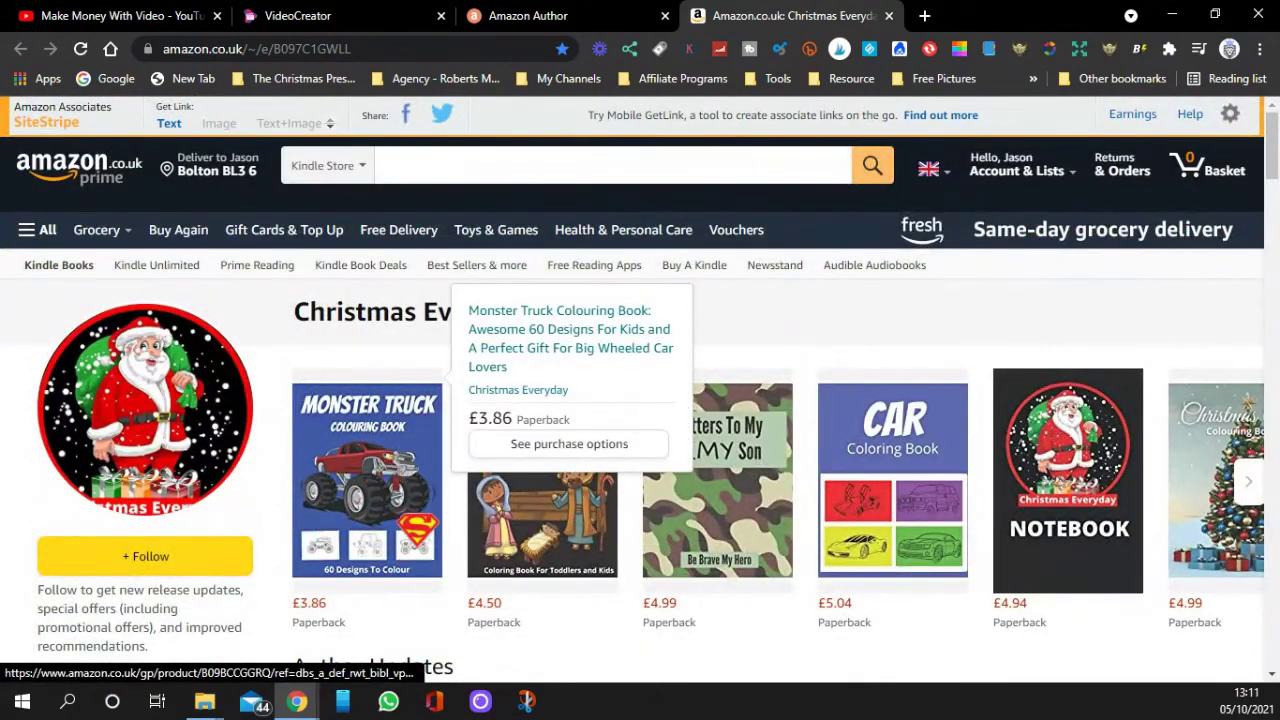
scroll(405, 520, "down", 3)
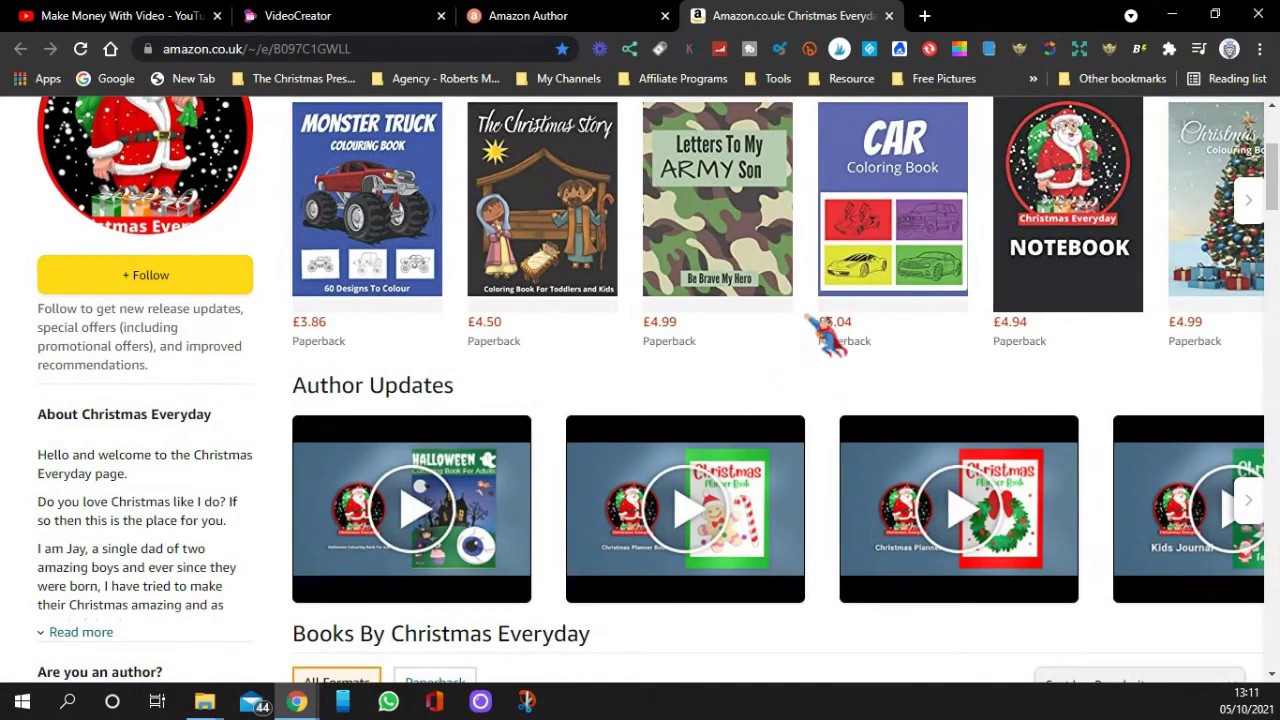
left_click(1250, 504)
scroll(370, 230, "up", 3)
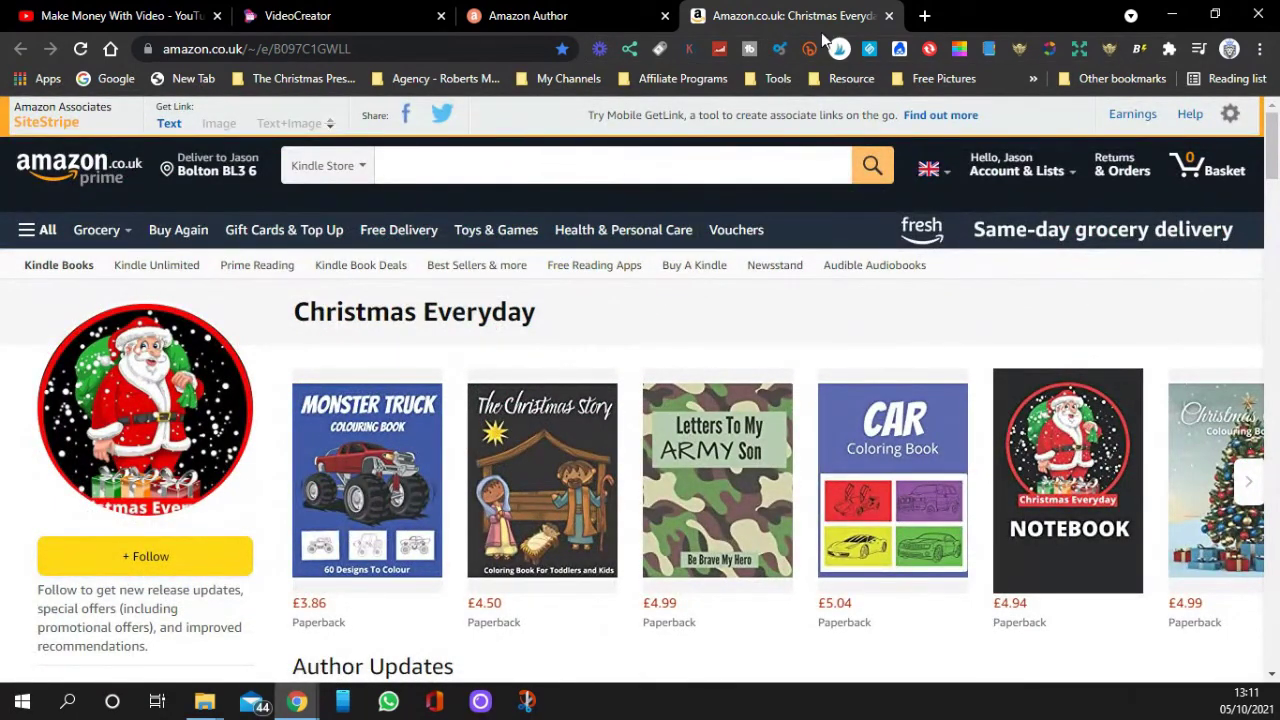
Step: Close the Amazon author page and Author Central, and switch to the Make Money With Video YouTube channel
left_click(889, 16)
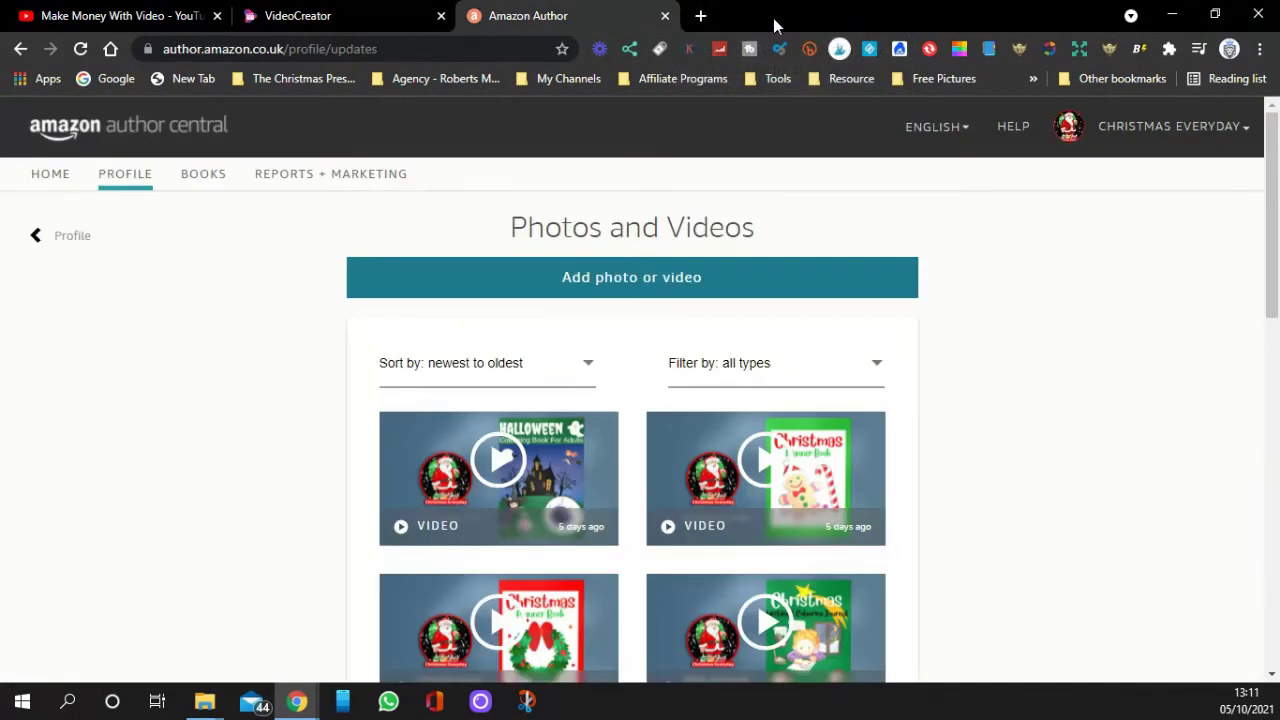
left_click(665, 16)
left_click(118, 18)
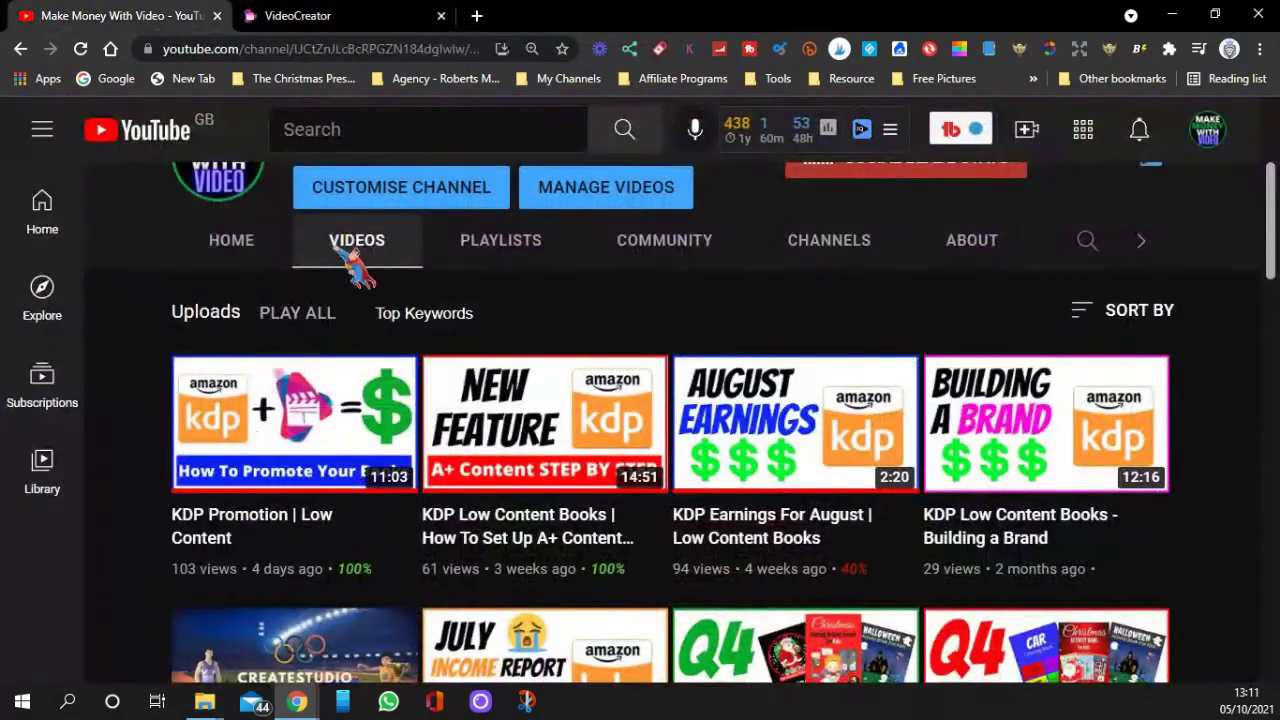
Step: Browse the YouTube channel's uploaded videos down to the older niche and animation ones, and return to the channel header
mouse_move(612, 478)
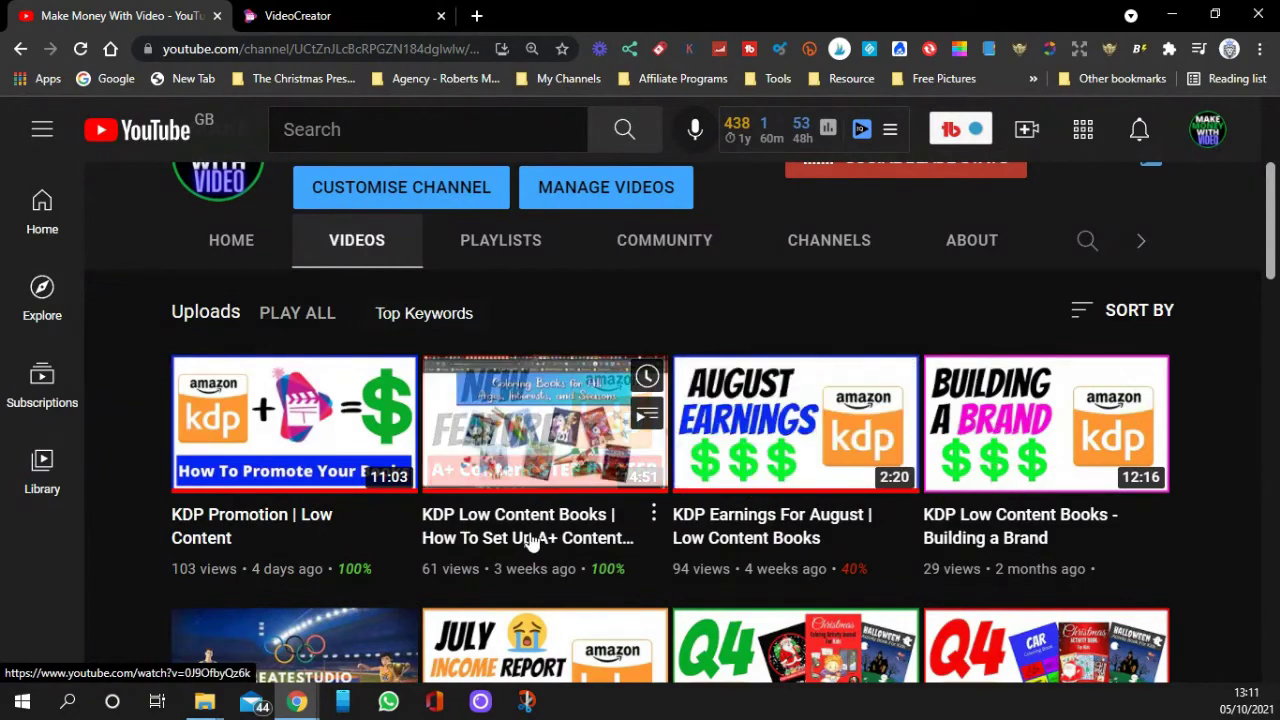
scroll(149, 534, "down", 1)
mouse_move(856, 476)
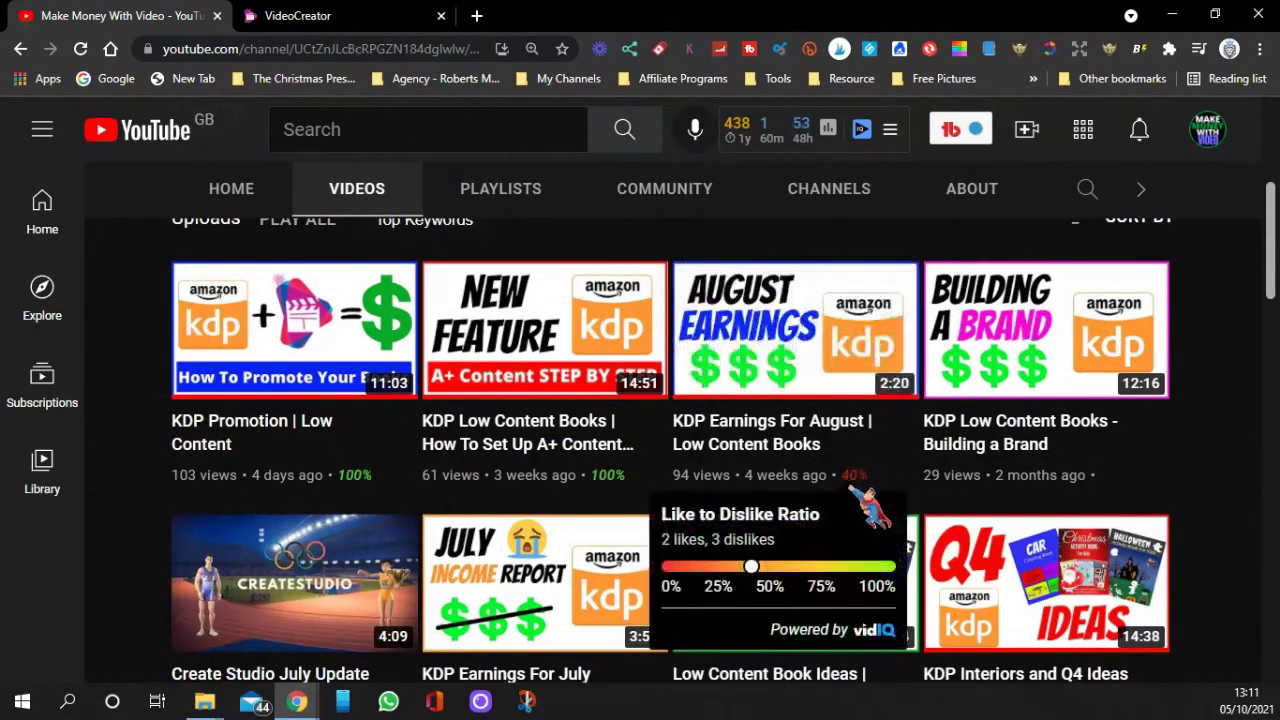
mouse_move(818, 440)
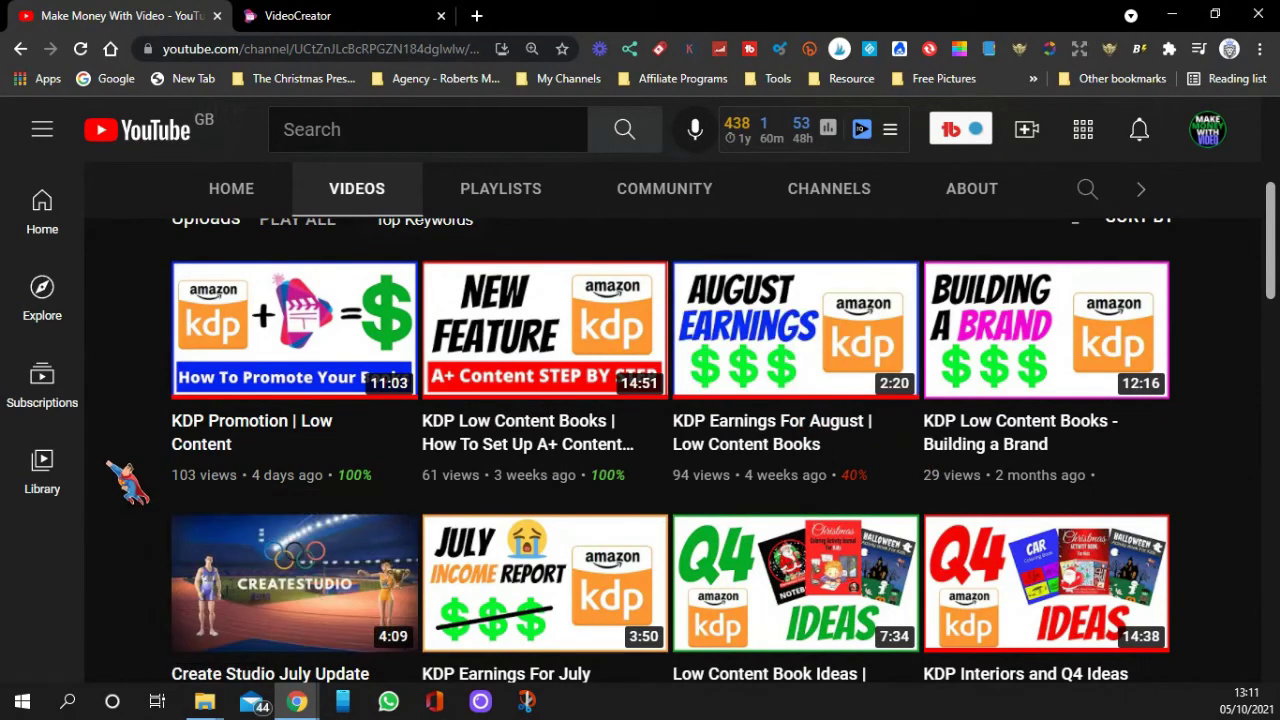
scroll(128, 483, "down", 2)
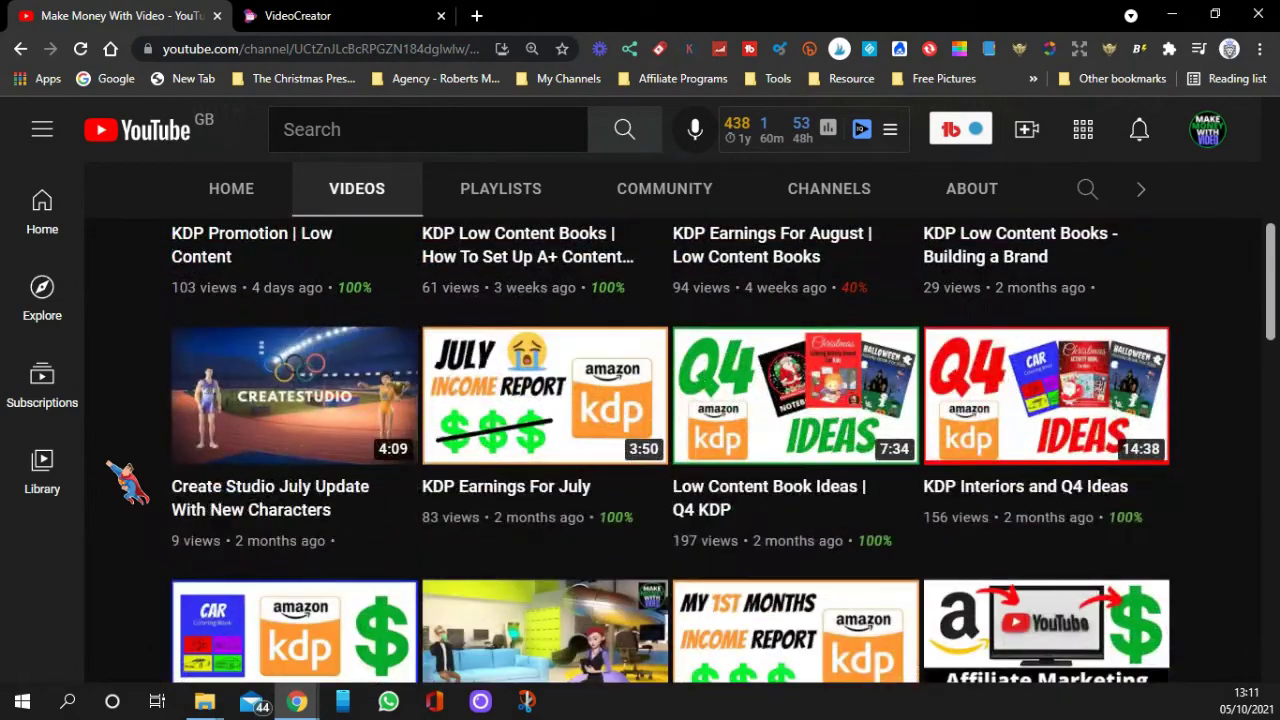
mouse_move(725, 415)
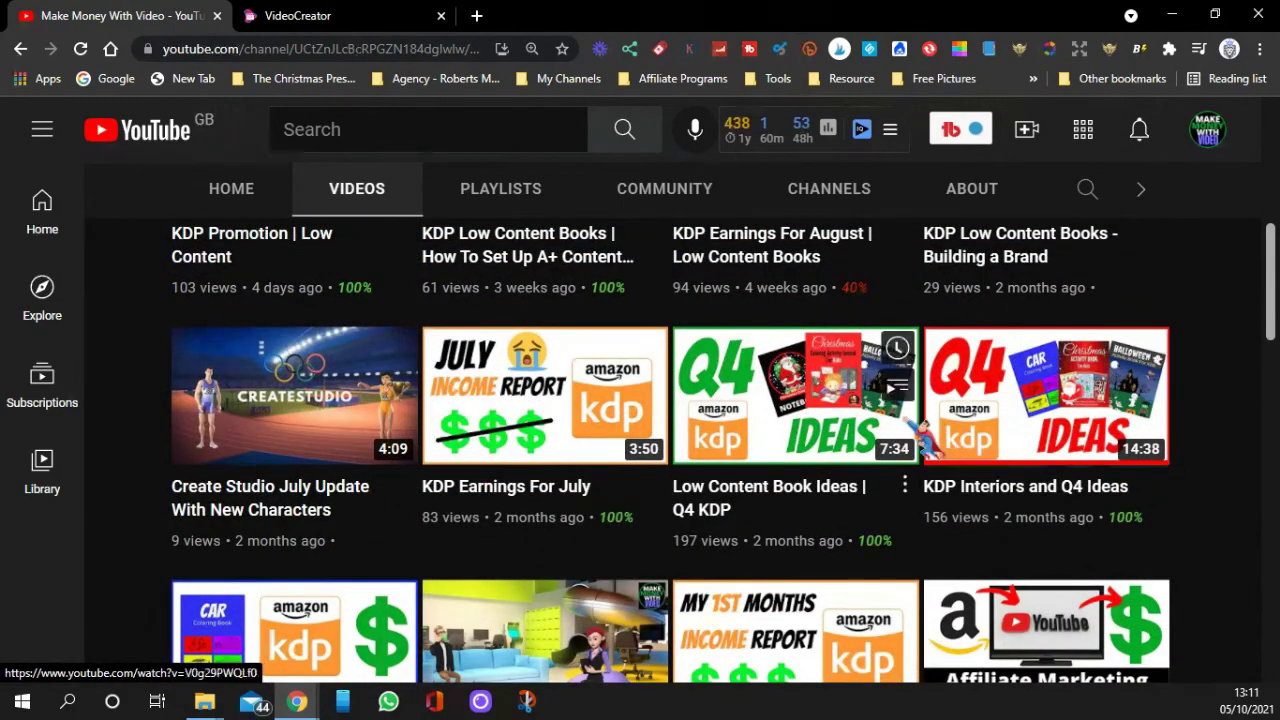
scroll(135, 415, "down", 2)
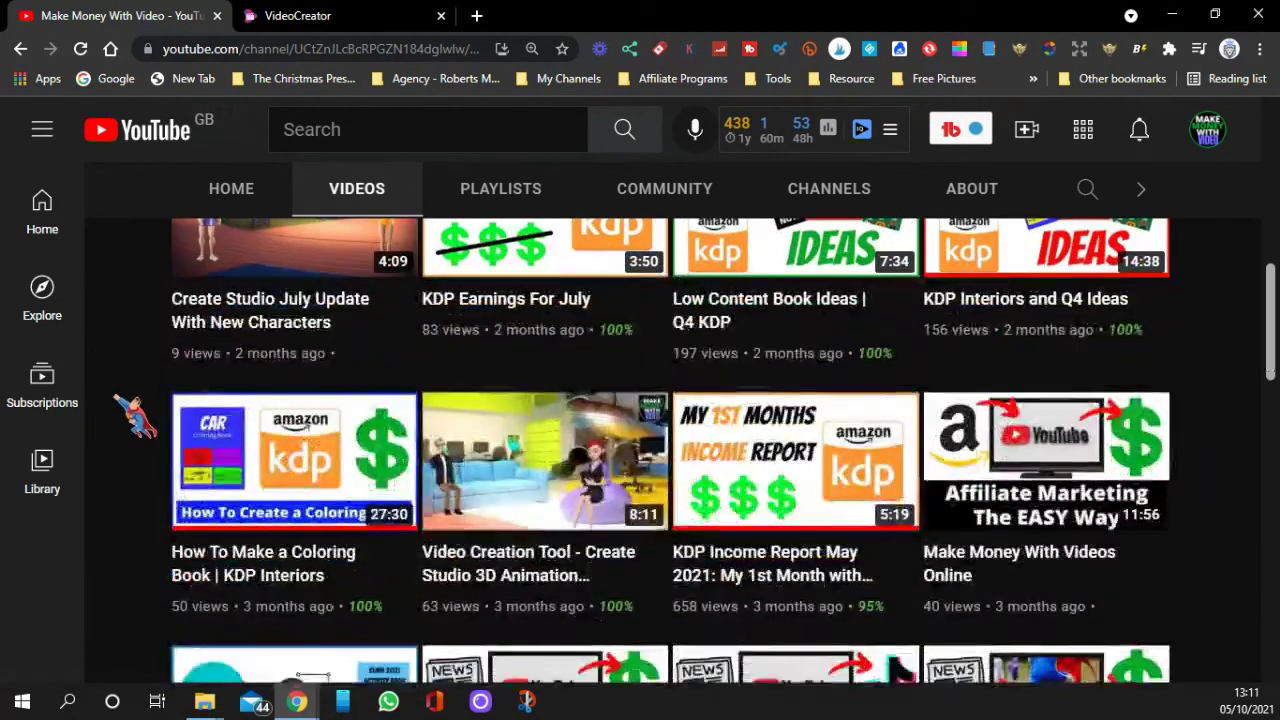
scroll(135, 415, "down", 4)
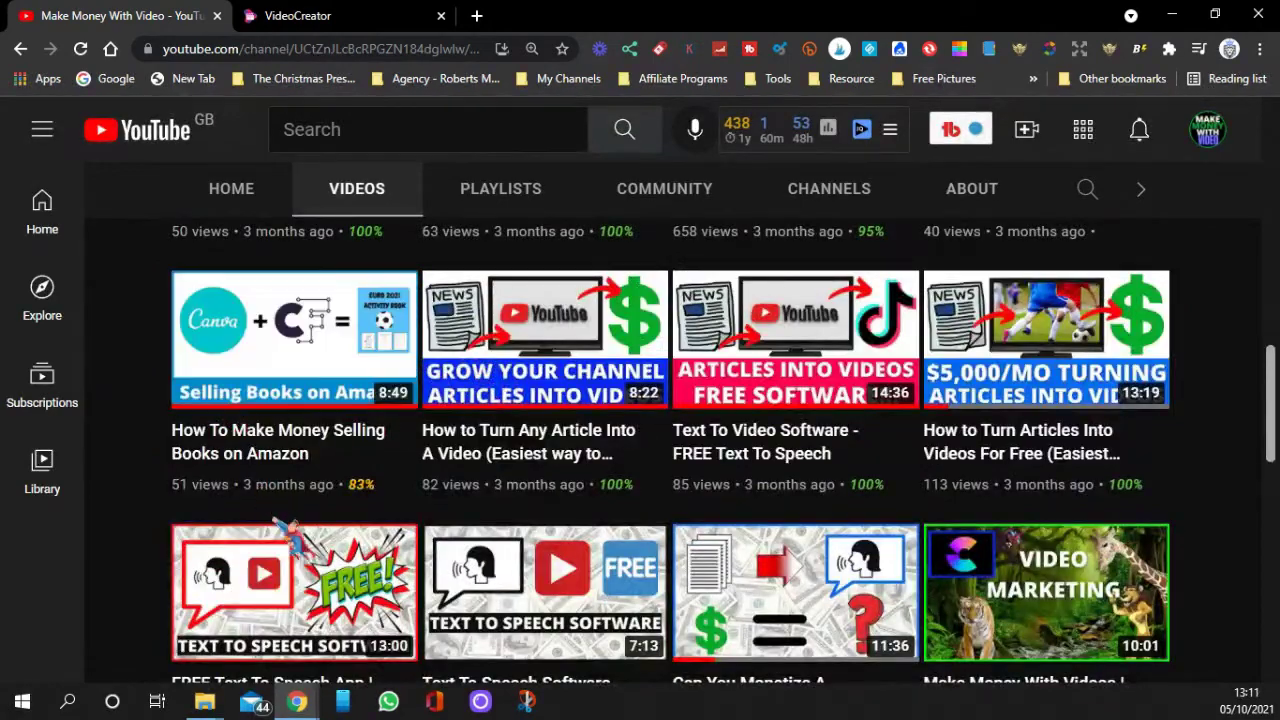
mouse_move(1035, 370)
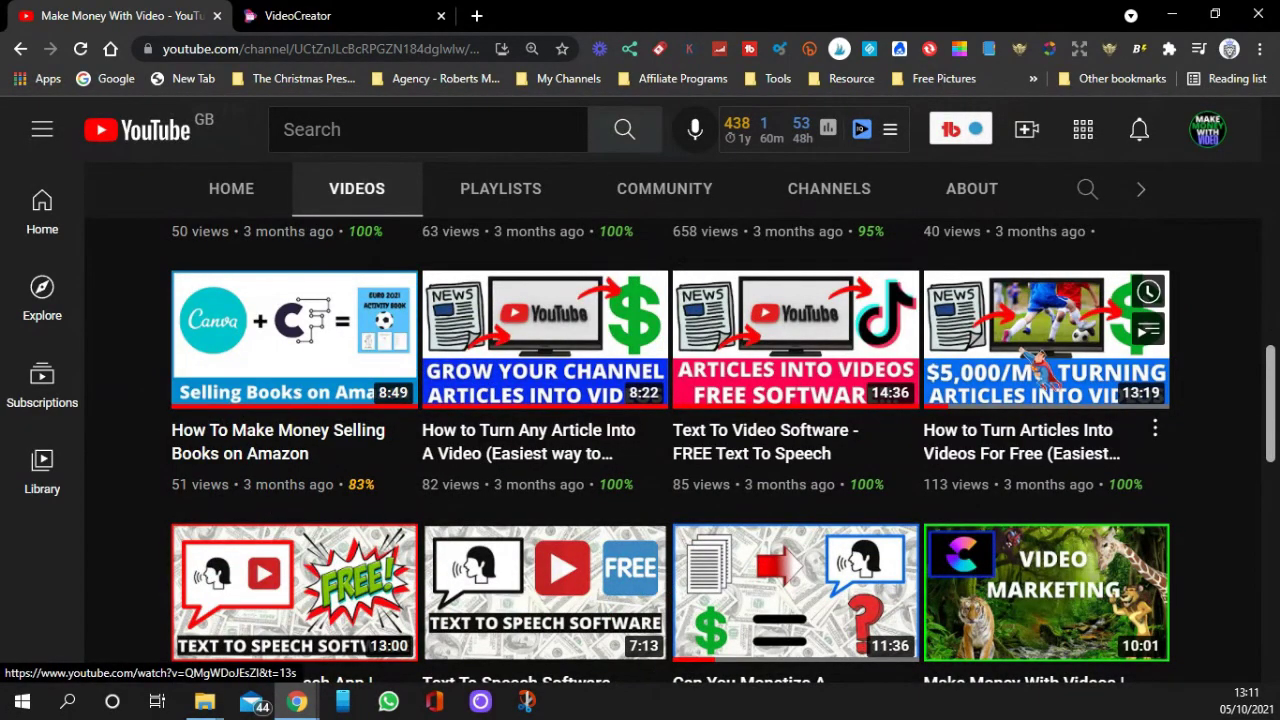
scroll(757, 437, "down", 4)
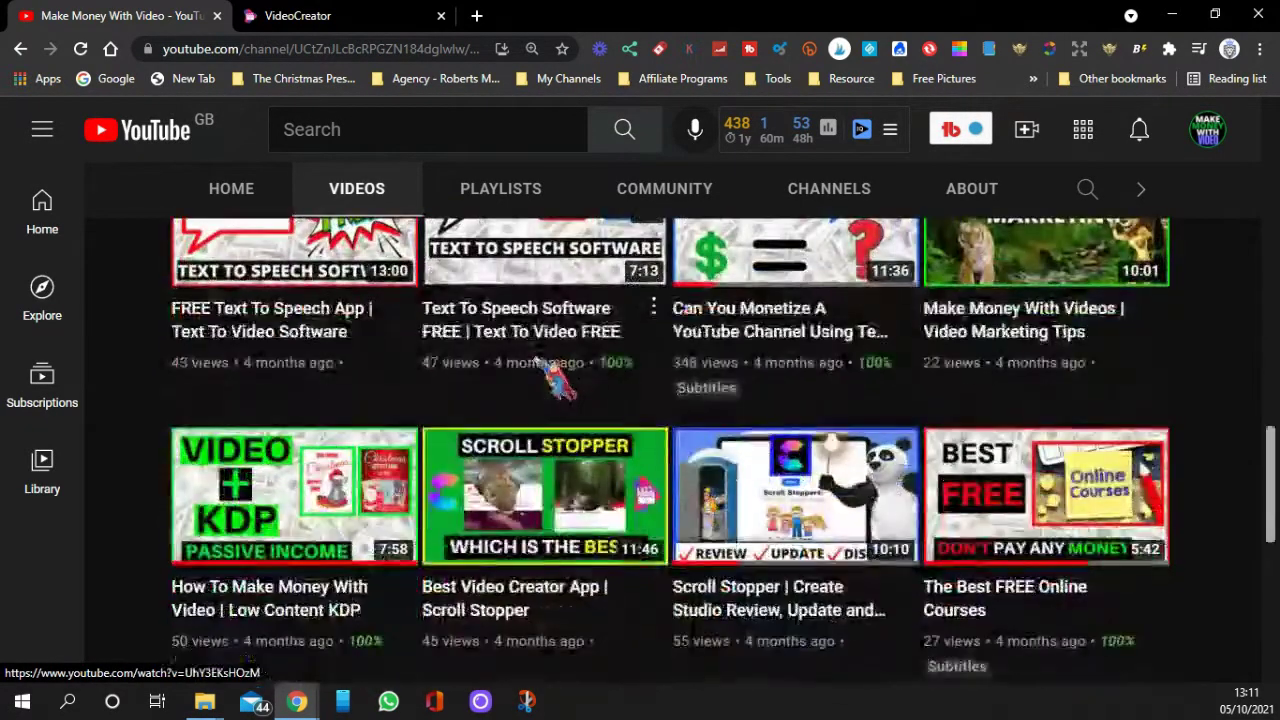
scroll(548, 372, "down", 2)
mouse_move(590, 362)
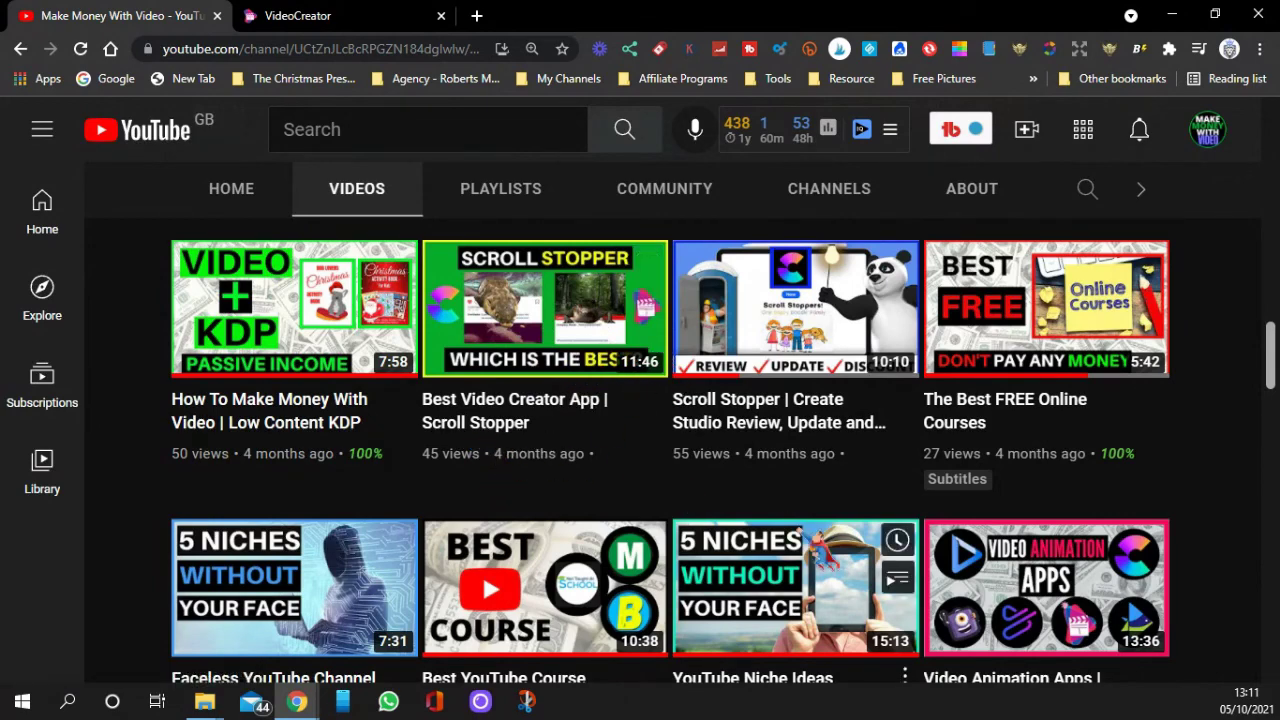
scroll(1040, 560, "down", 1)
mouse_move(1040, 475)
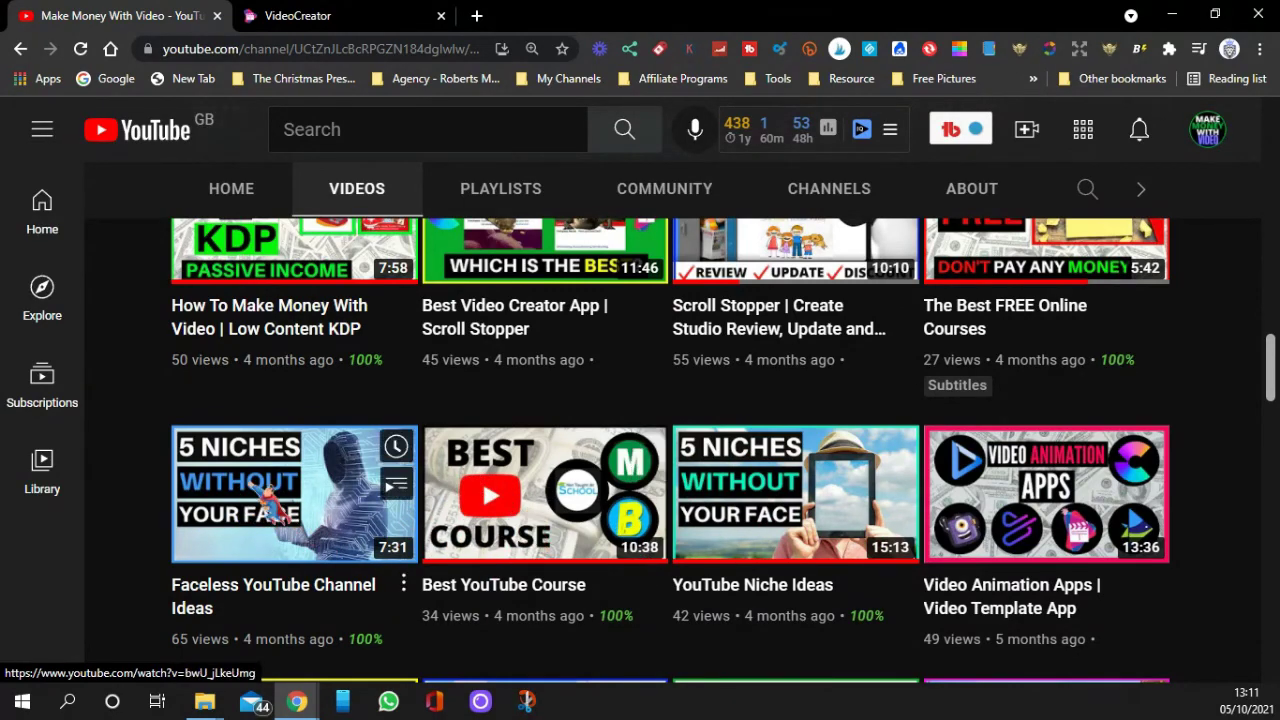
scroll(420, 450, "down", 3)
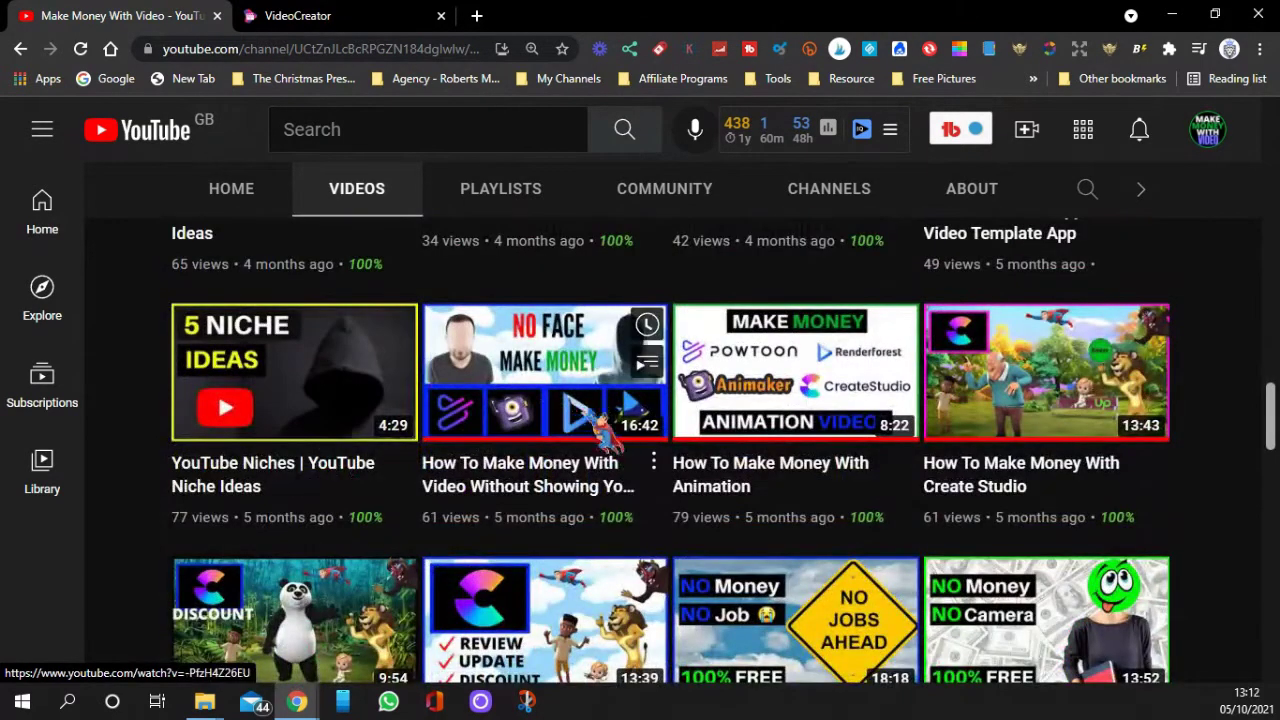
scroll(605, 430, "up", 8)
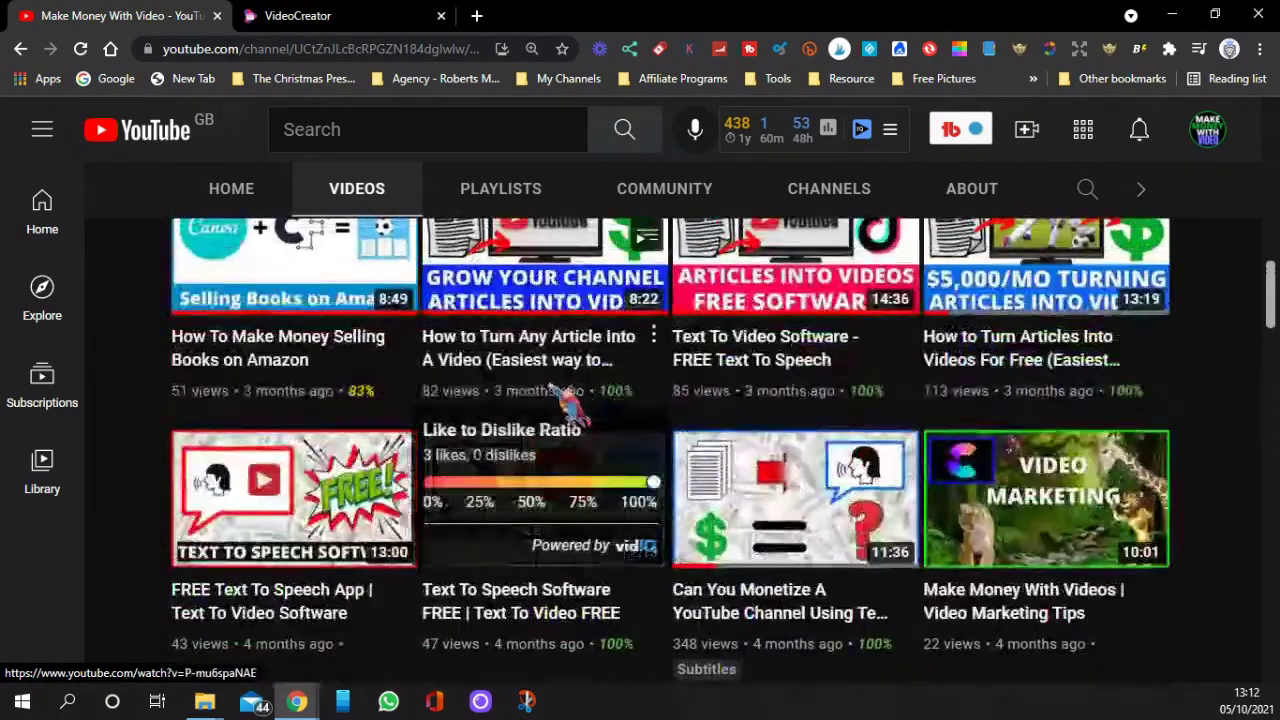
scroll(570, 405, "up", 10)
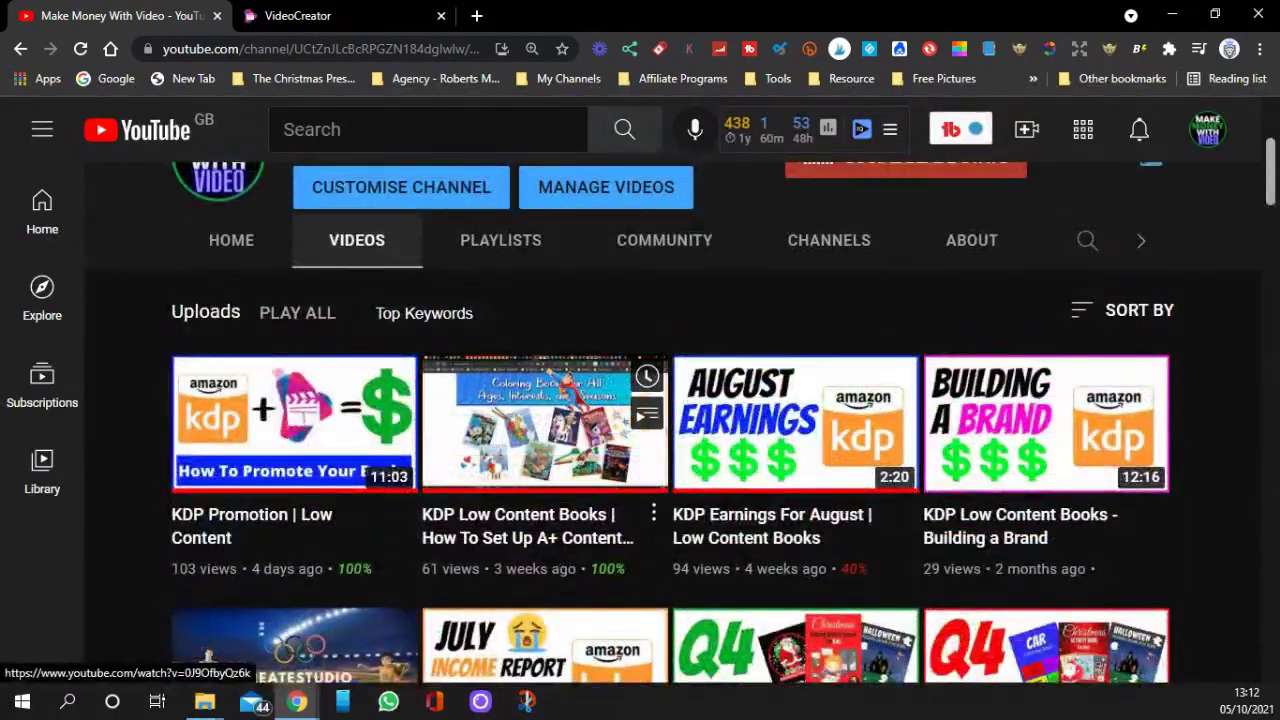
scroll(548, 374, "up", 3)
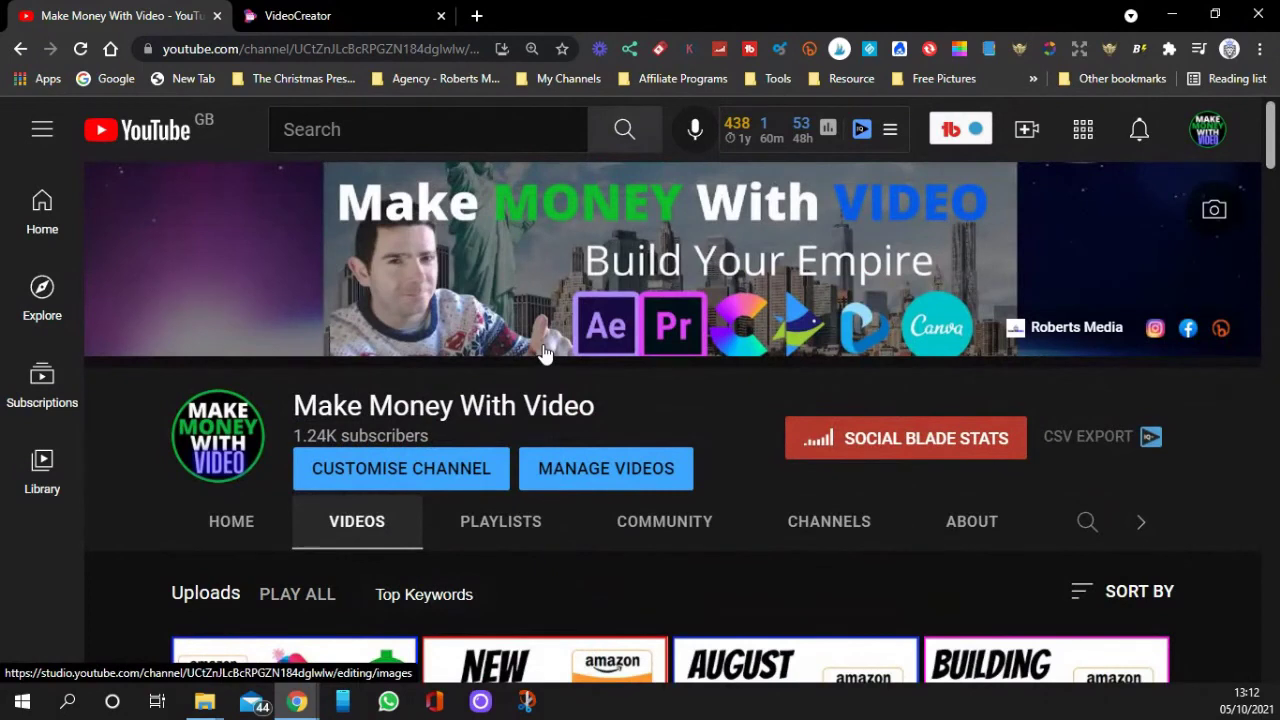